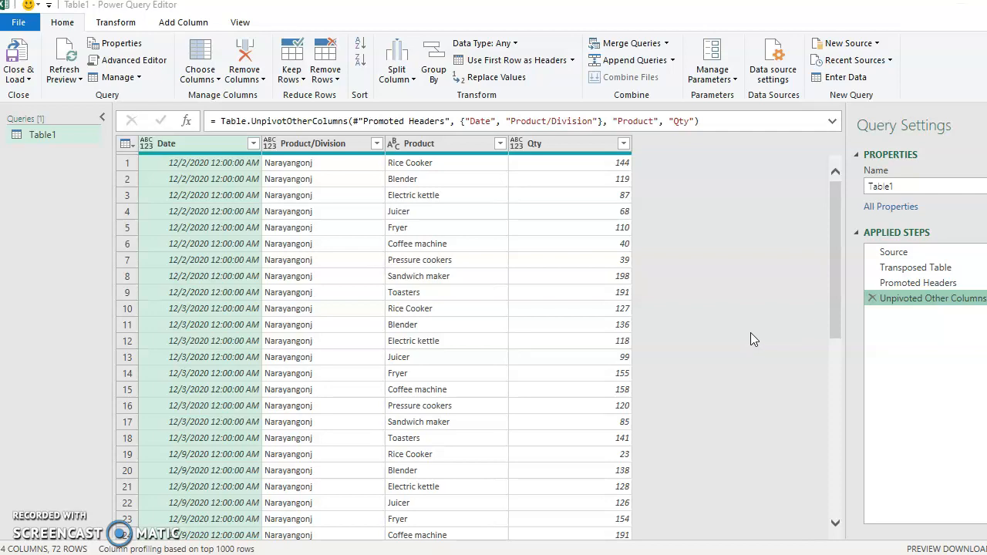
- Open the Table1 query's code in the Advanced Editor and insert the function header ()=> on a new line above let
click(924, 257)
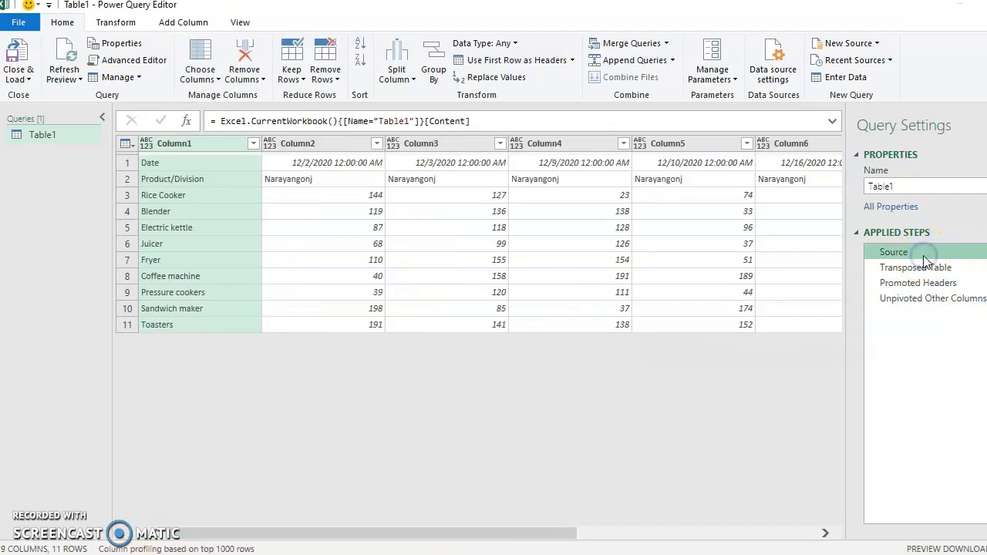
click(912, 300)
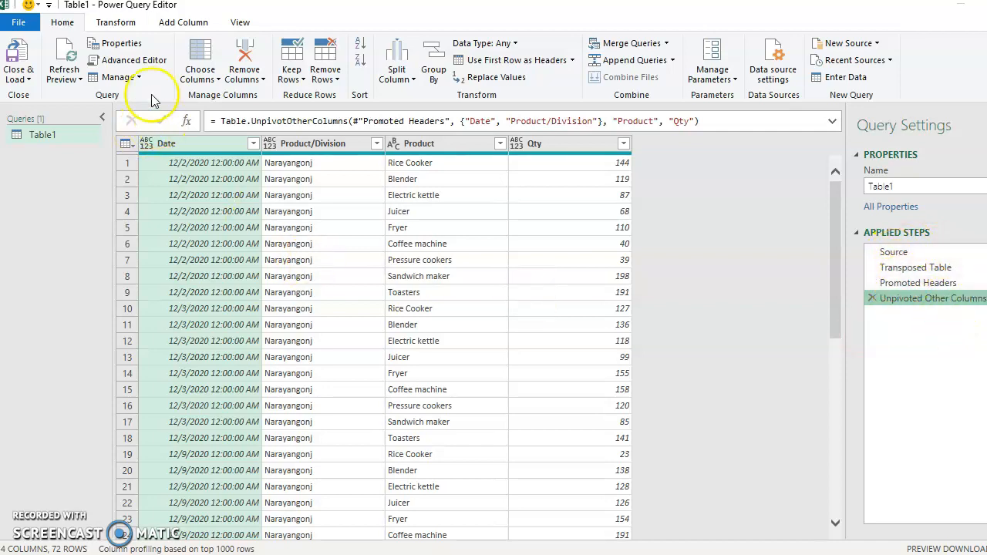
click(145, 64)
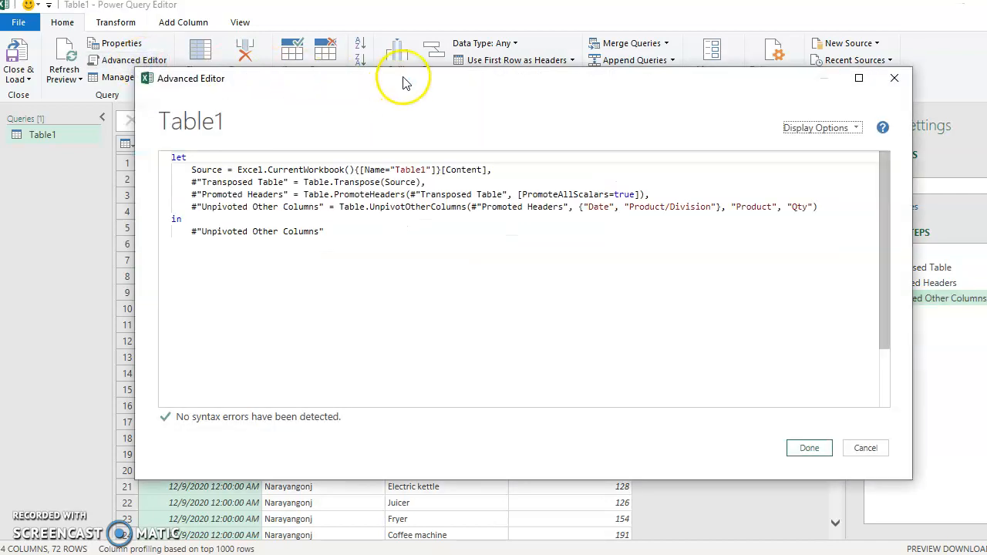
drag(405, 83, 332, 136)
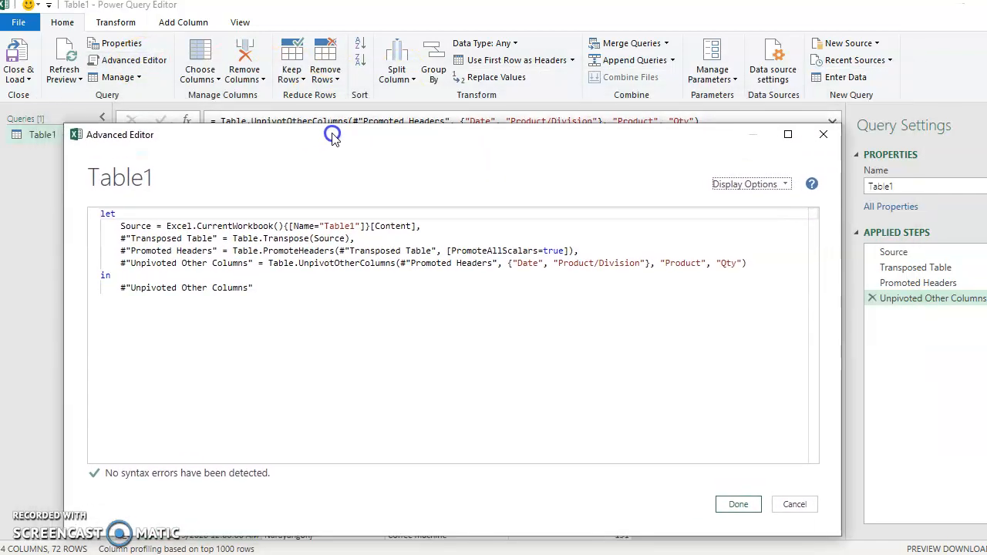
click(104, 215)
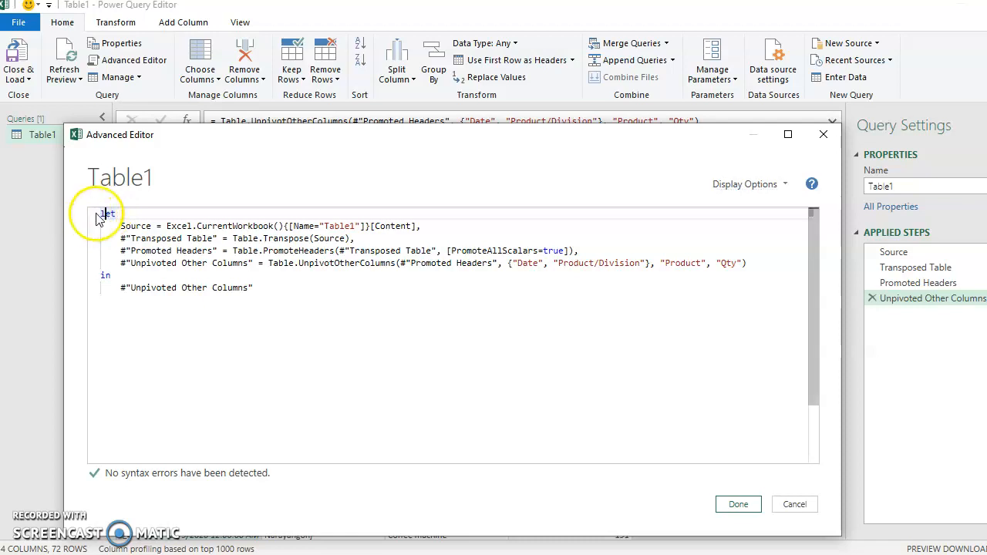
key(Return)
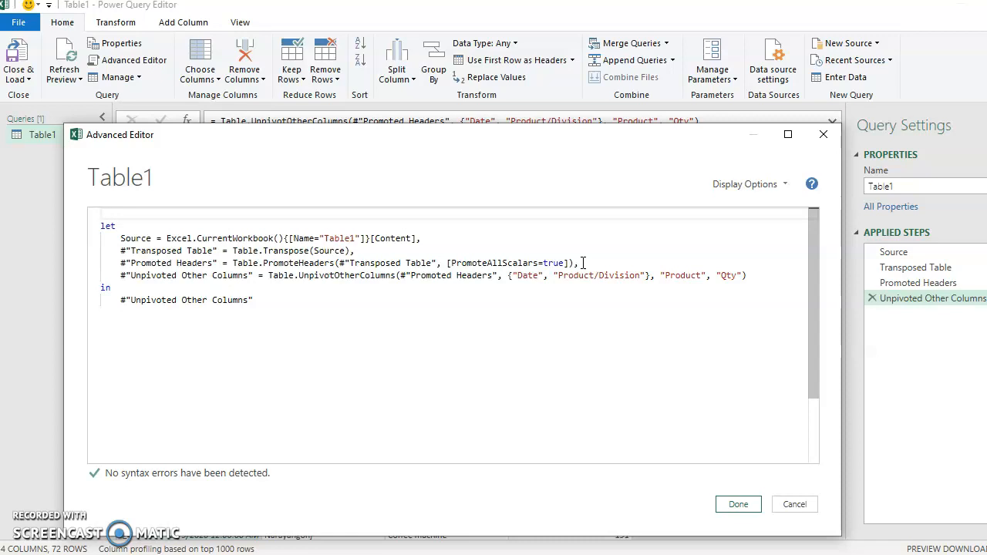
text(())
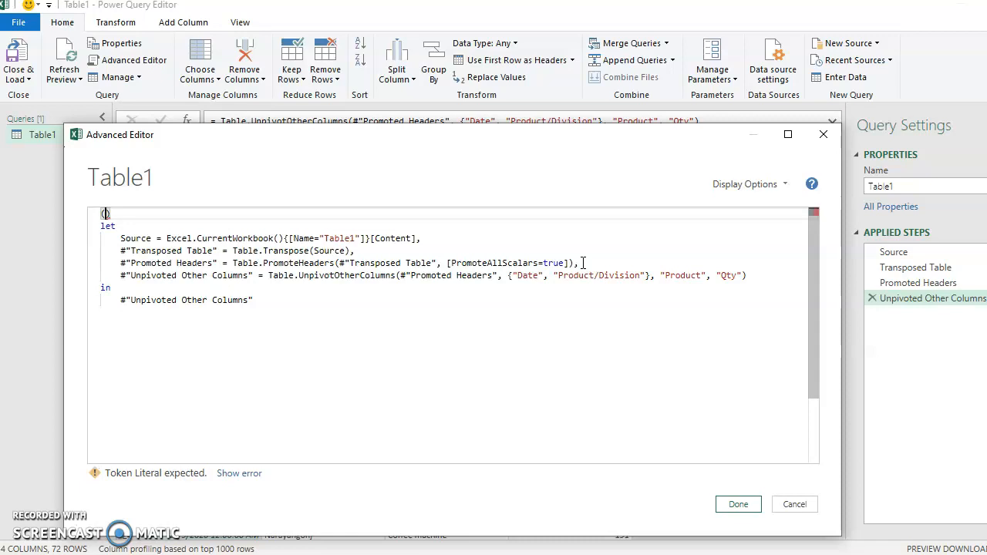
text(=>)
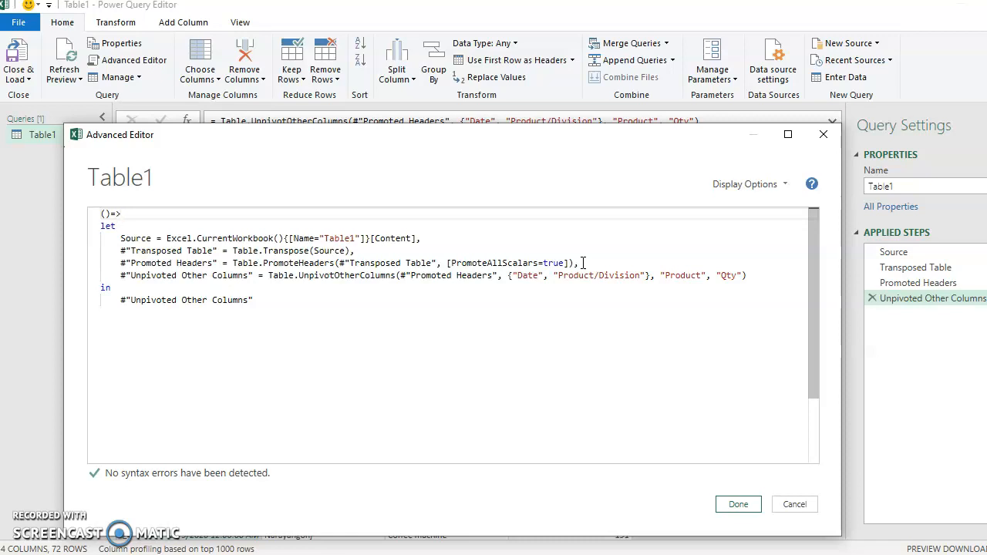
- Examine the Source line of the query code and the workbooks in the project's Data folder in File Explorer, returning to the Advanced Editor
drag(340, 138, 407, 150)
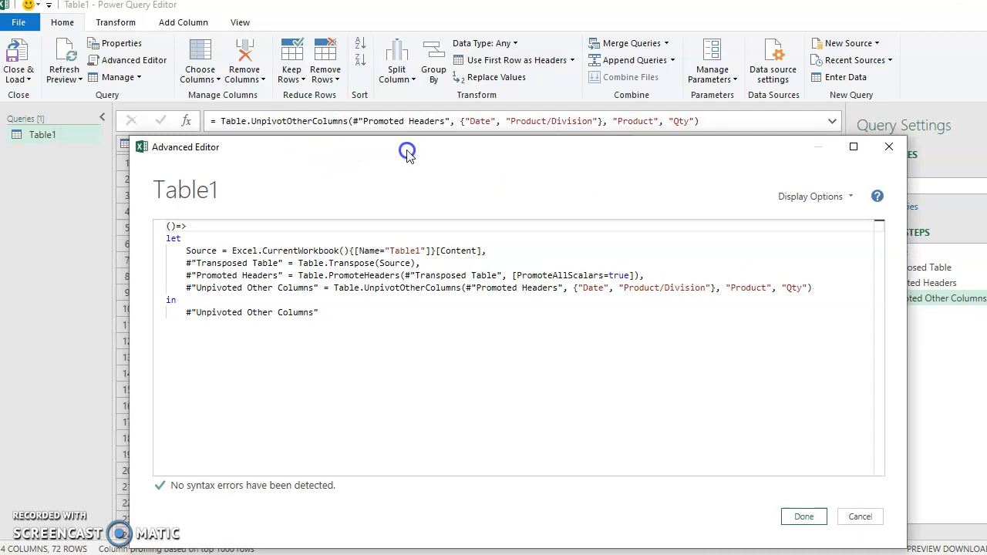
drag(493, 249, 200, 245)
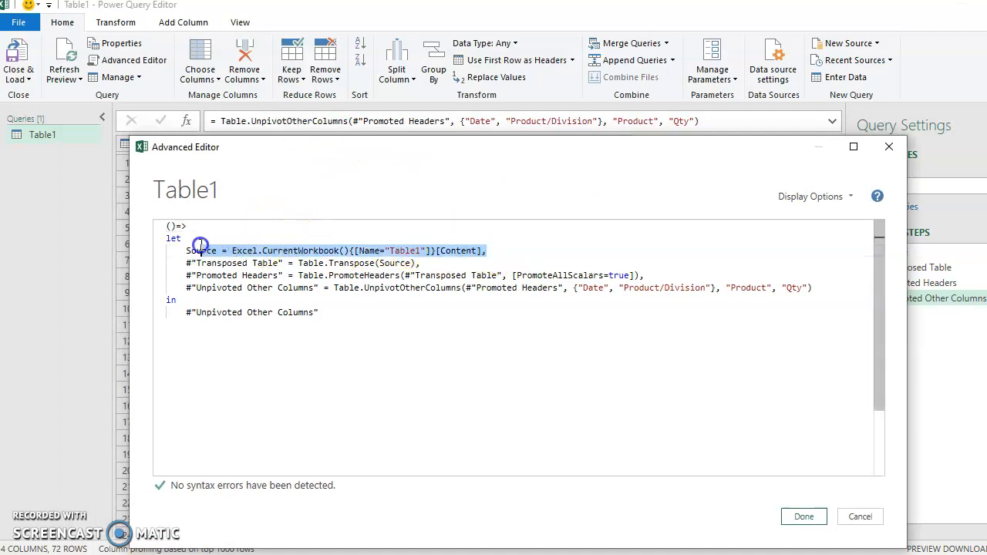
drag(385, 149, 377, 296)
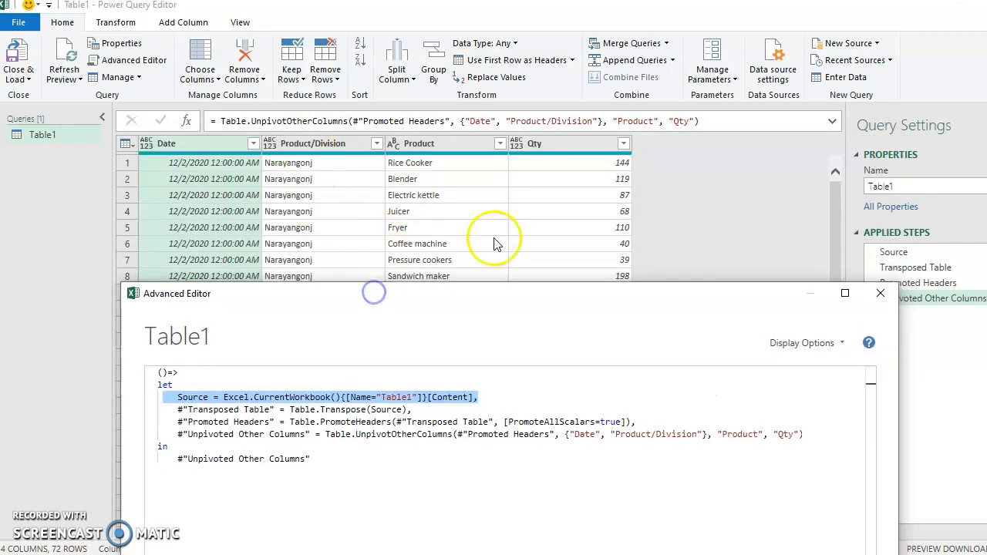
drag(484, 302, 547, 154)
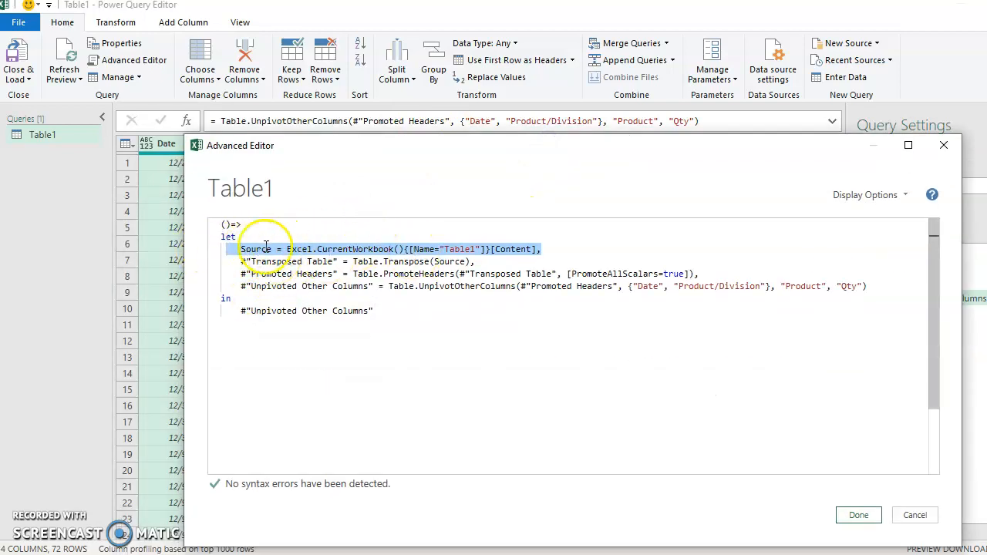
drag(551, 249, 214, 251)
click(424, 554)
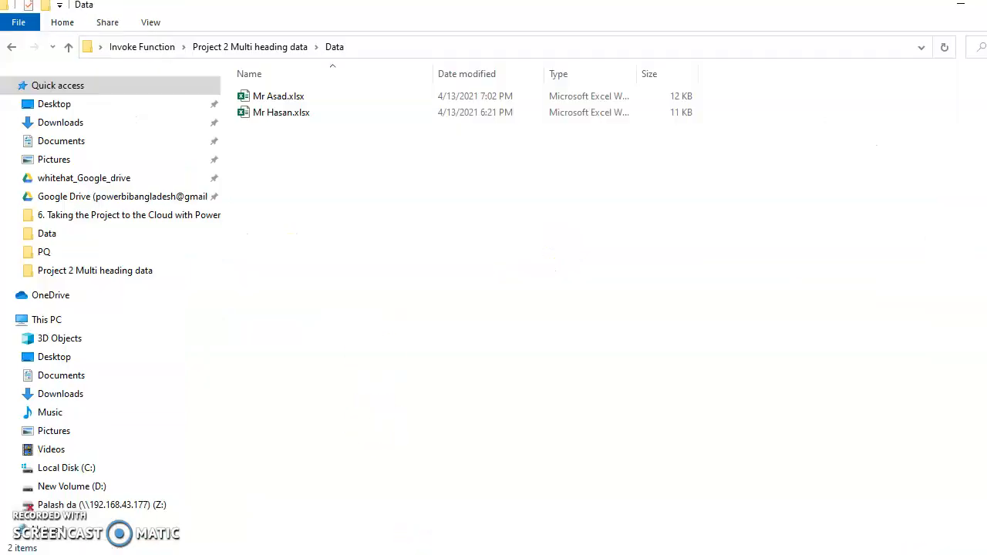
click(69, 48)
double_click(321, 97)
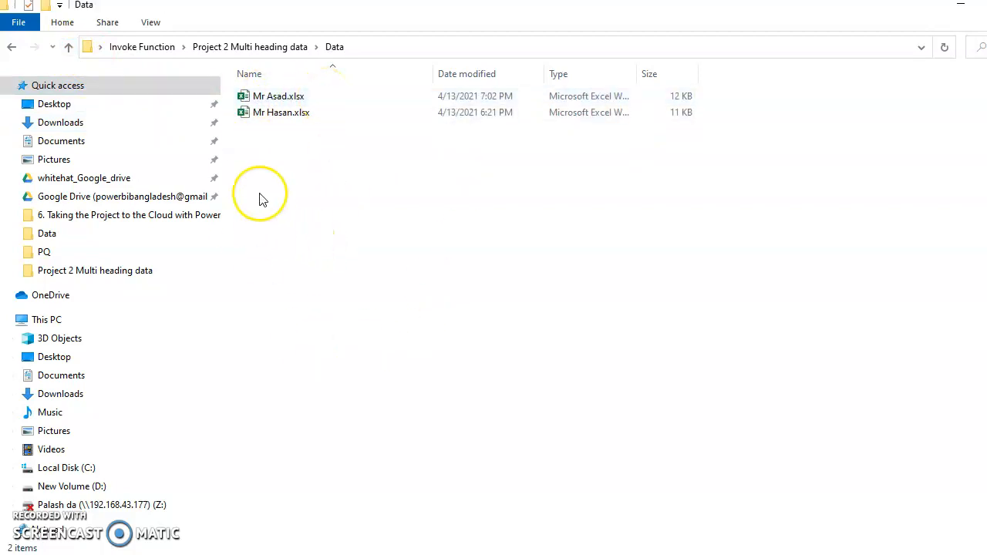
click(696, 554)
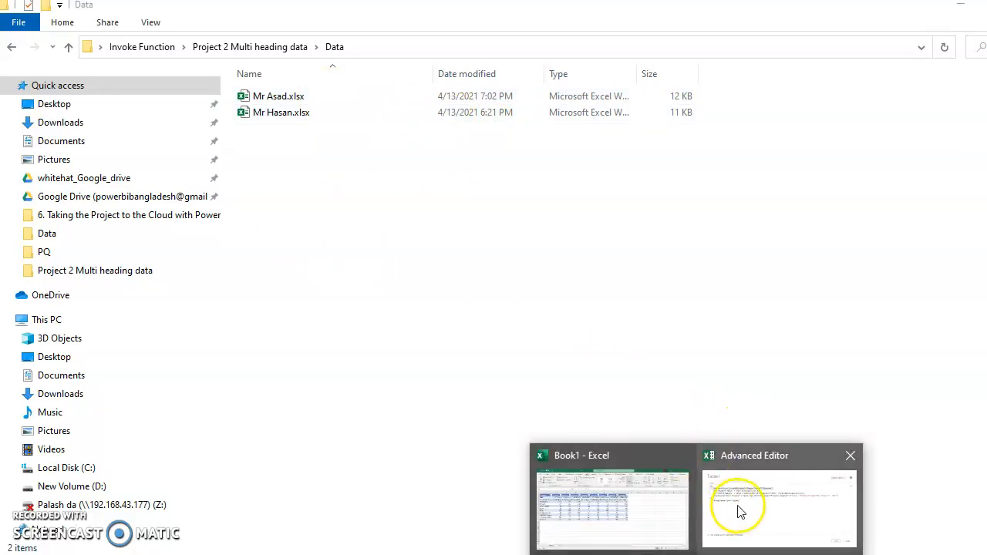
click(705, 499)
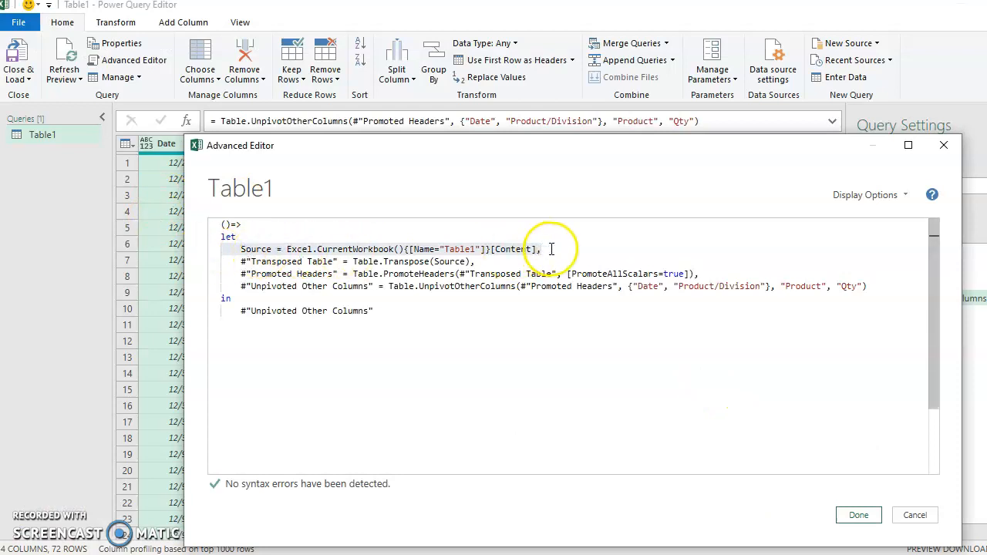
- Delete the Source line from the query code and add xl_folder_tbl as the parameter inside the function header's parentheses
drag(552, 249, 164, 245)
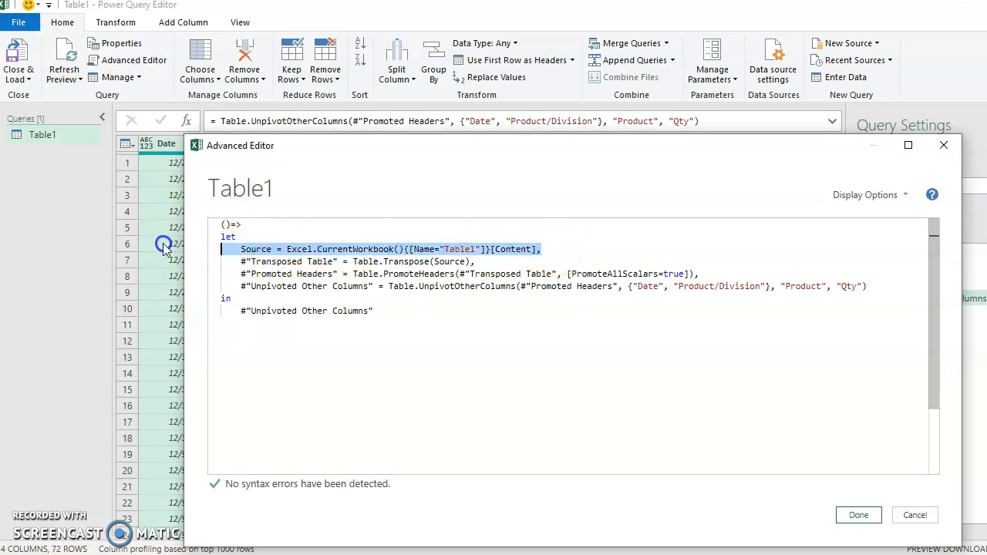
key(Delete)
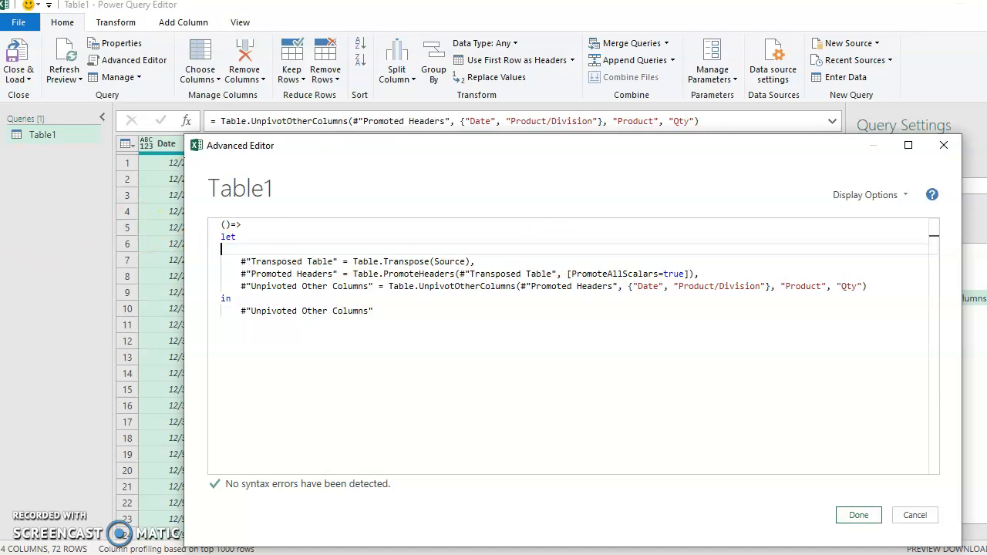
click(223, 225)
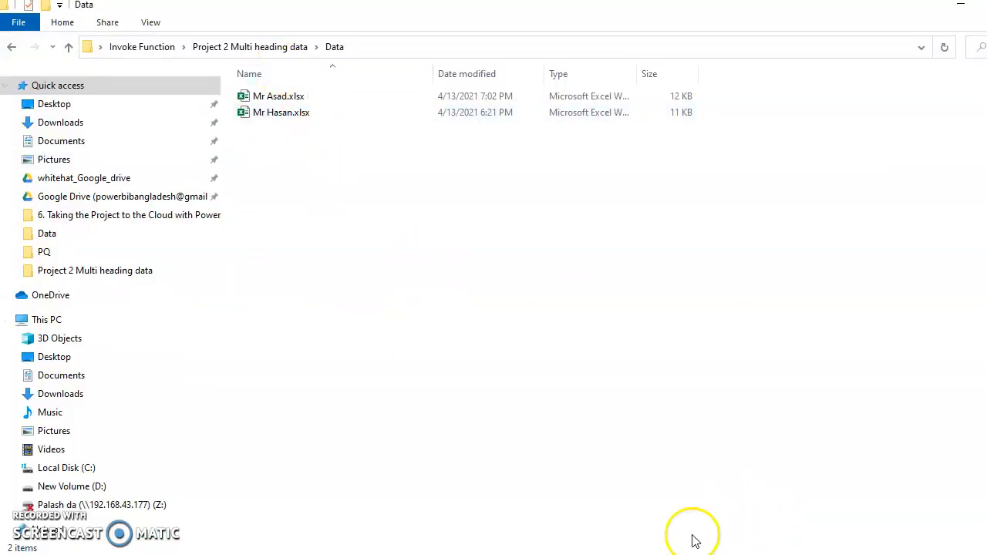
mouse_move(694, 554)
click(758, 486)
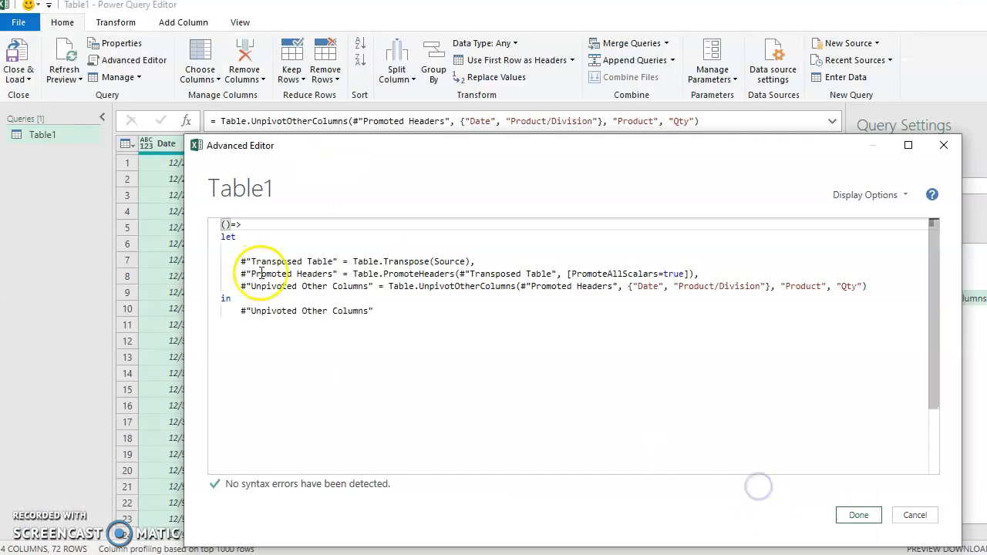
click(224, 224)
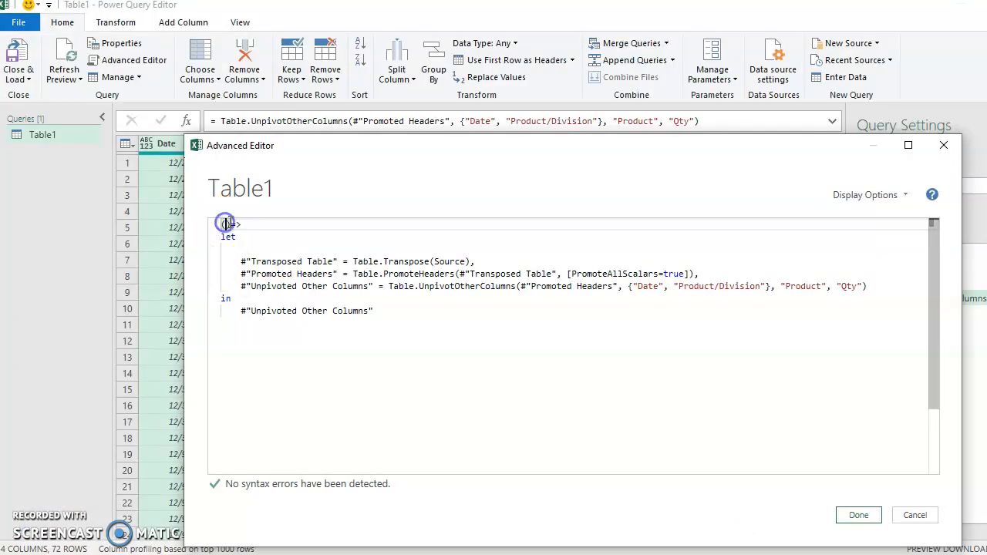
text(xl_folder_tbl)
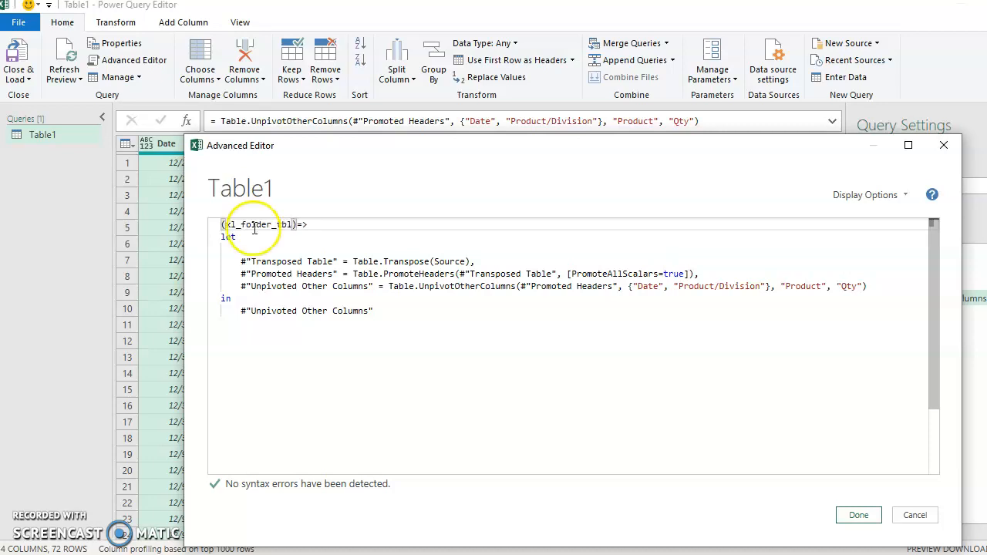
- Replace the Source argument of Table.Transpose with a copy of the parameter name xl_folder_tbl
click(308, 248)
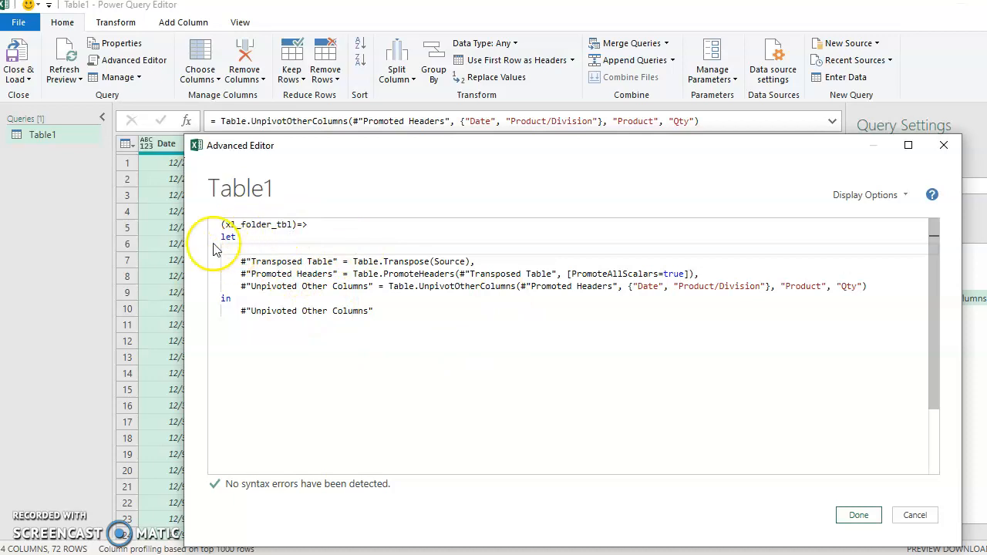
drag(242, 261, 405, 325)
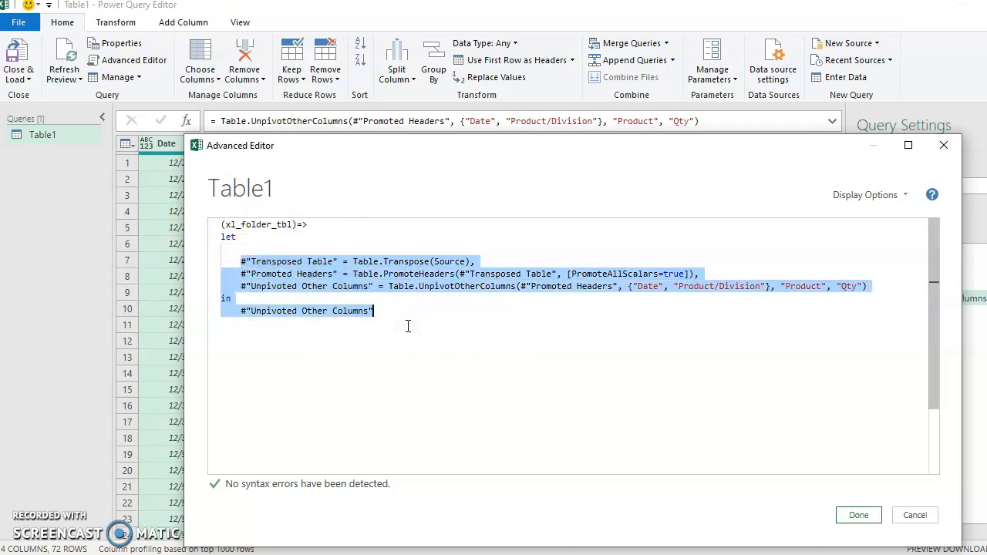
click(266, 225)
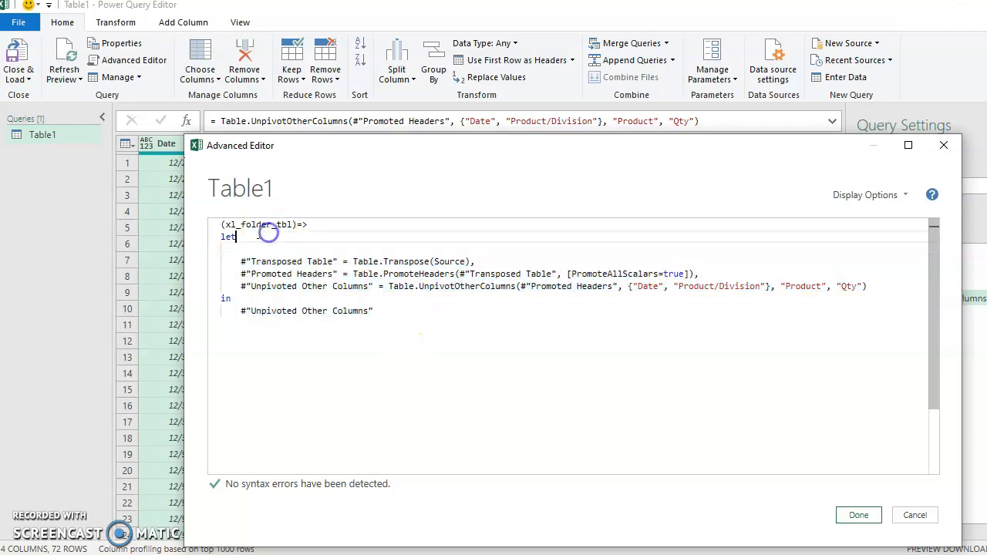
double_click(247, 224)
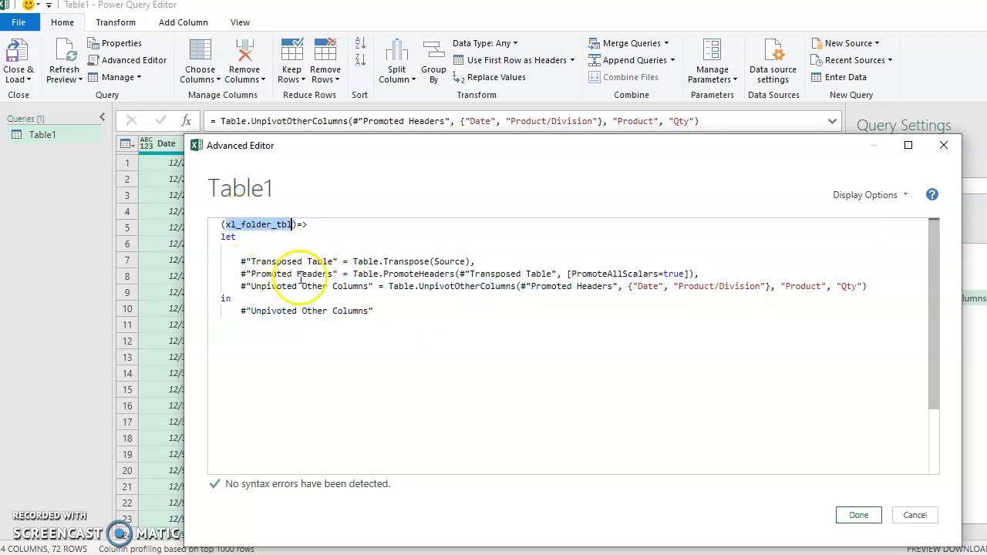
click(260, 223)
right_click(260, 224)
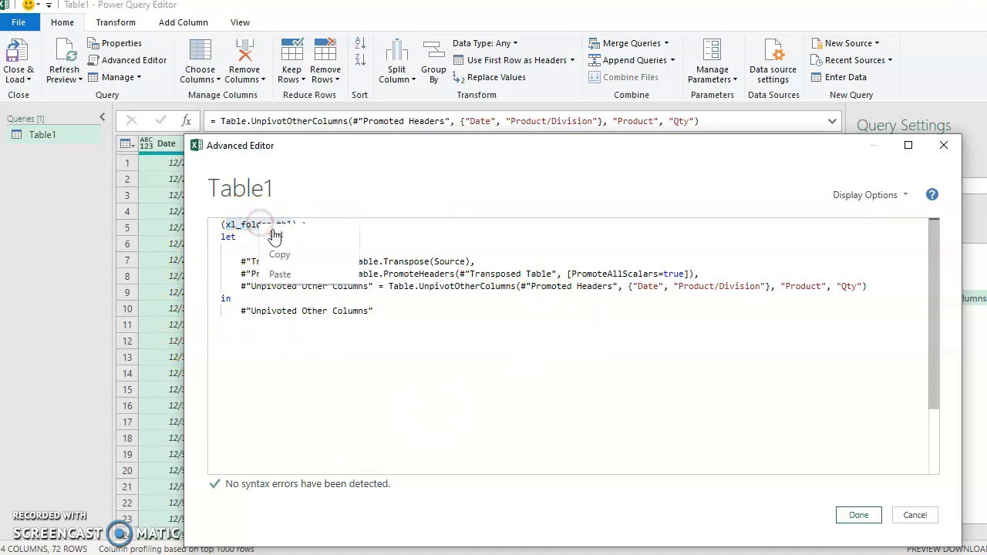
click(282, 253)
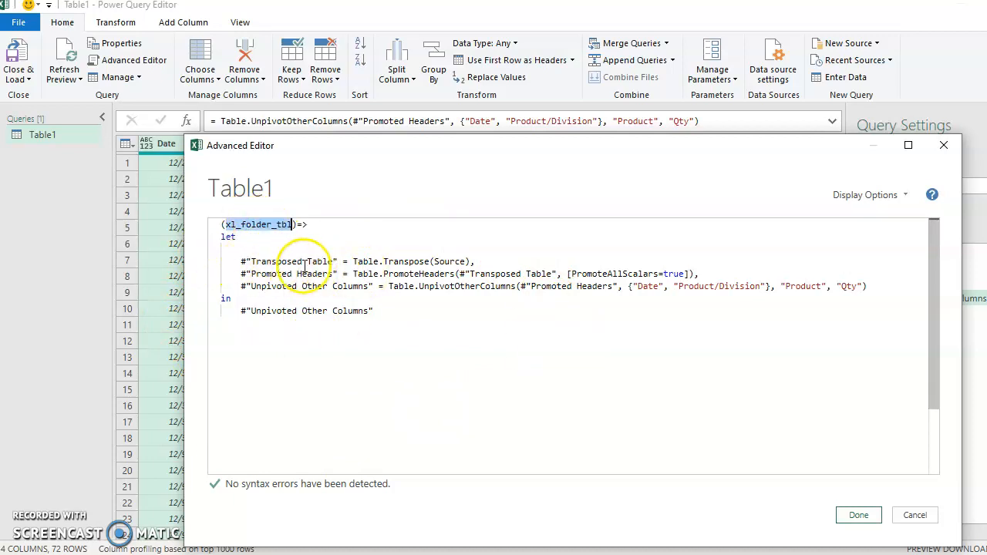
click(448, 260)
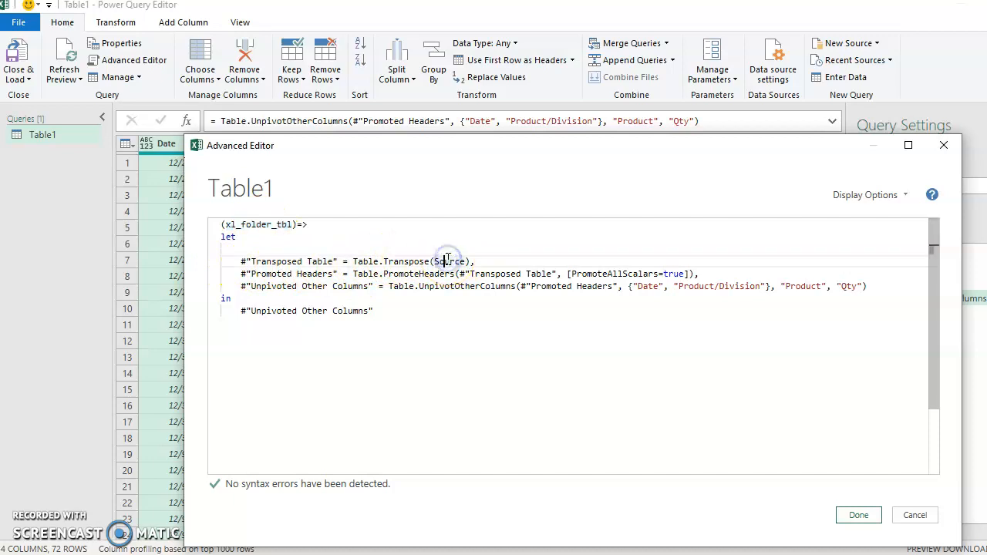
double_click(448, 261)
key(BackSpace)
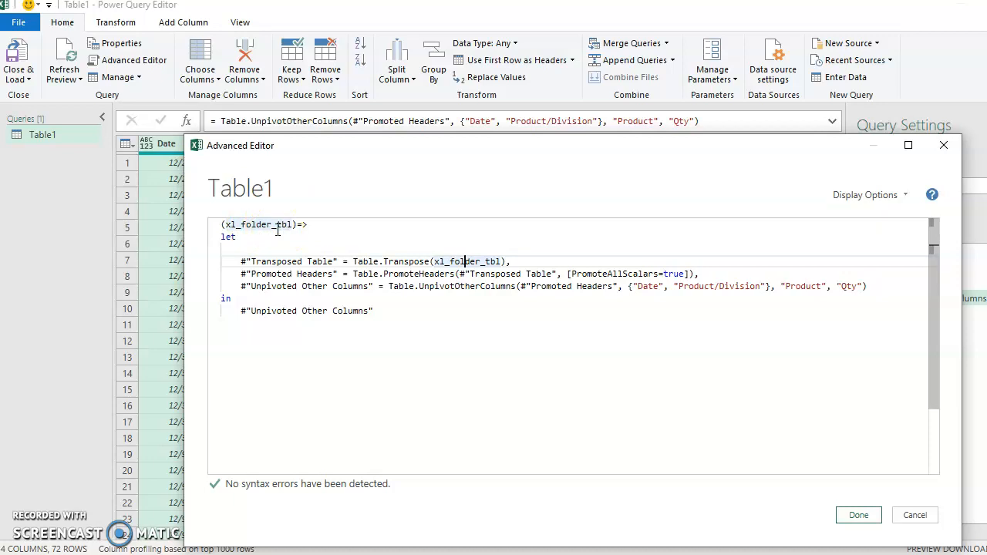
- Review the Promoted Headers and Unpivoted Other Columns lines and apply the edited code to convert the query into a function
drag(511, 261, 446, 276)
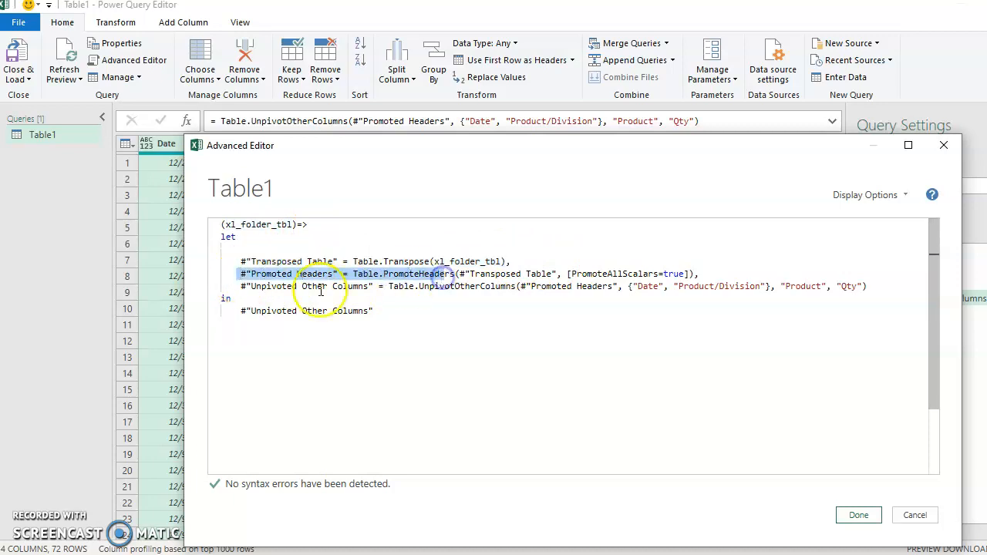
drag(231, 286, 366, 286)
drag(459, 290, 465, 288)
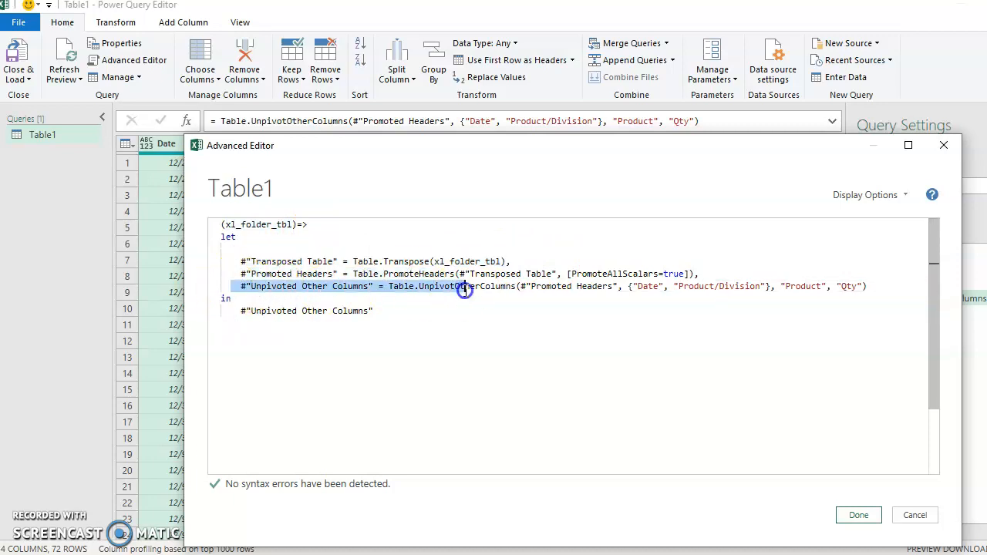
drag(494, 146, 472, 83)
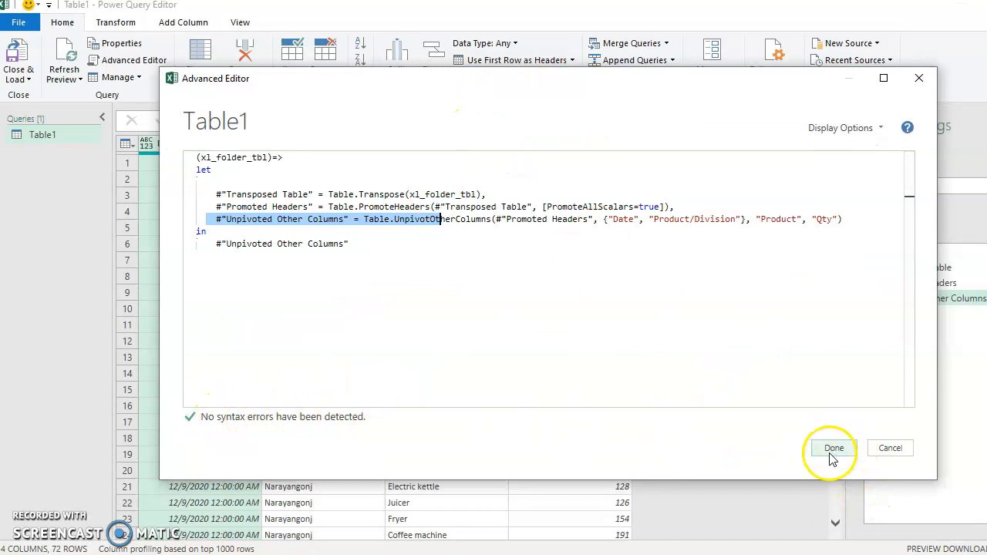
click(850, 451)
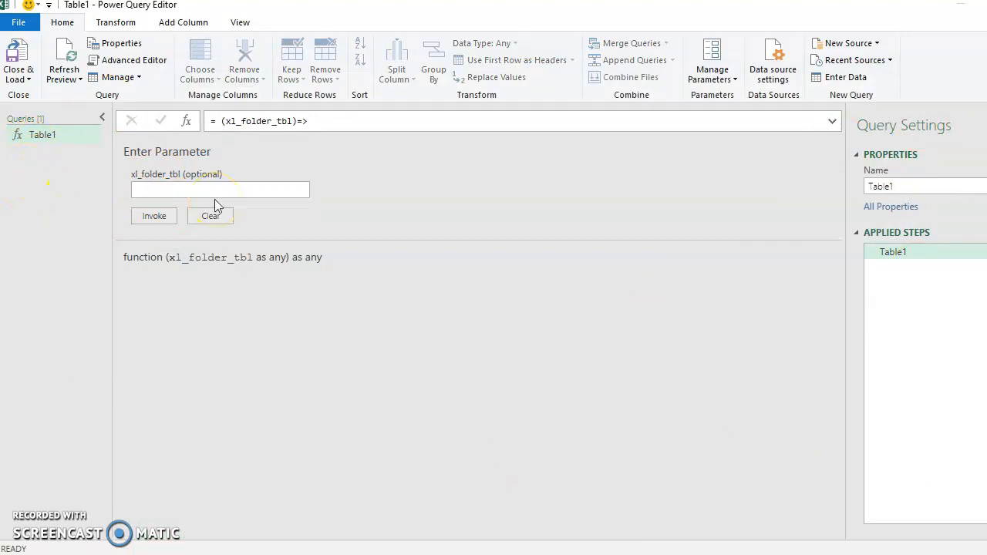
- Rename the function query as Fx_Narrow_tbl
double_click(907, 189)
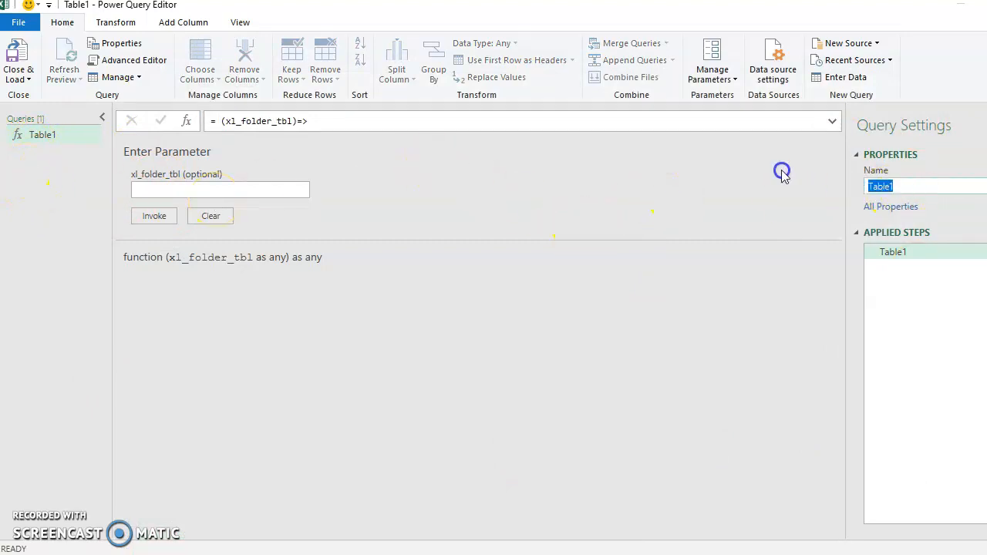
text(Fx_)
text(Narrow_tbl)
key(Return)
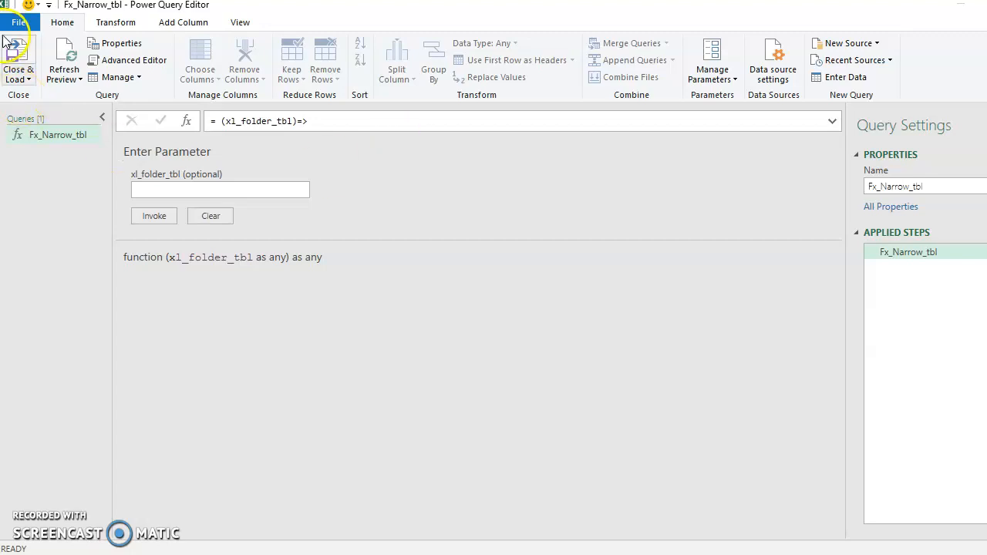
- Add a new folder source pointing to the Data folder inside Project 2 Multi heading data
click(876, 44)
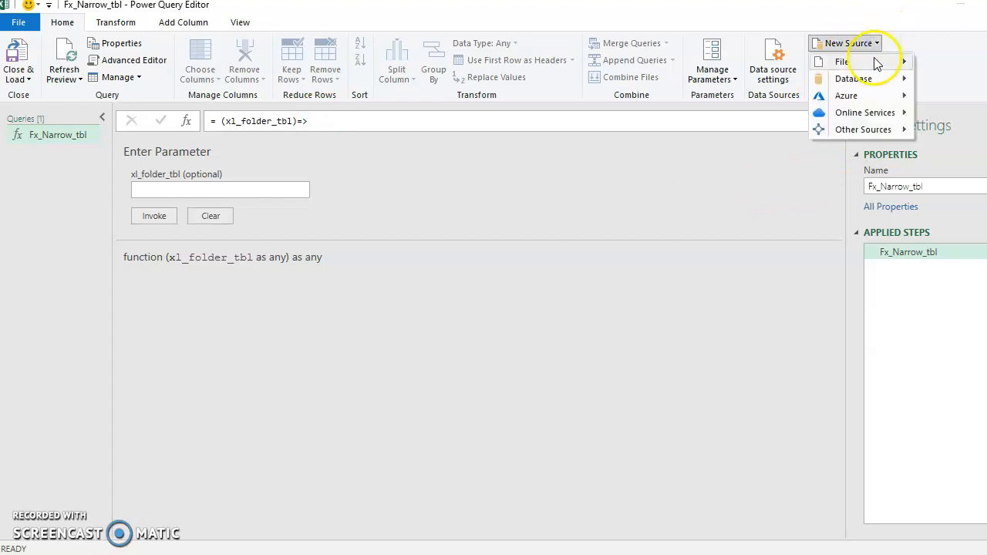
mouse_move(871, 62)
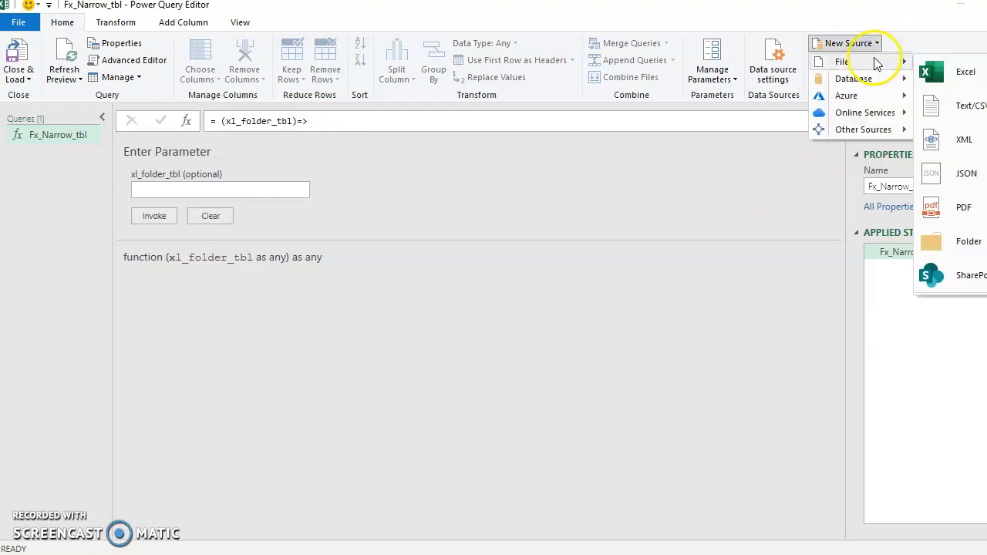
click(969, 242)
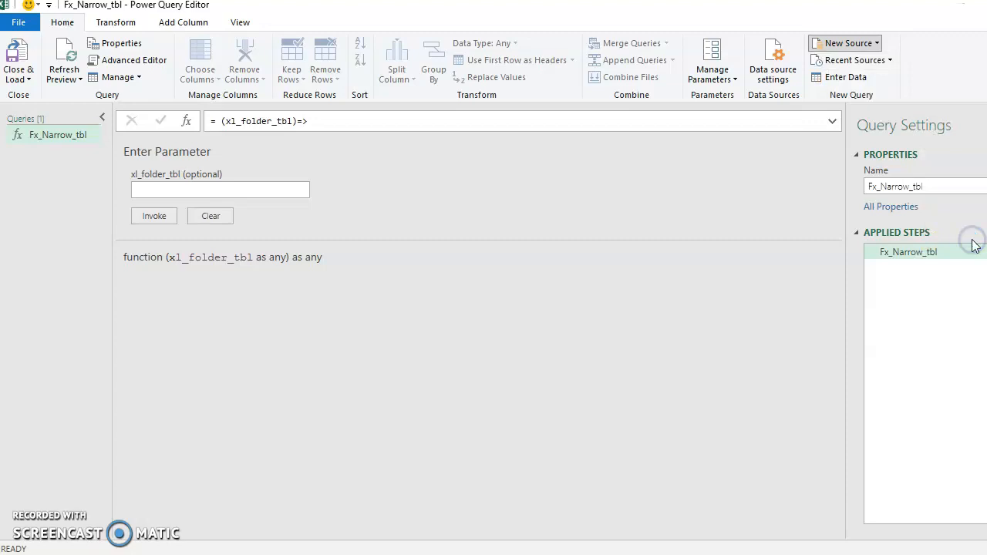
drag(255, 16, 439, 60)
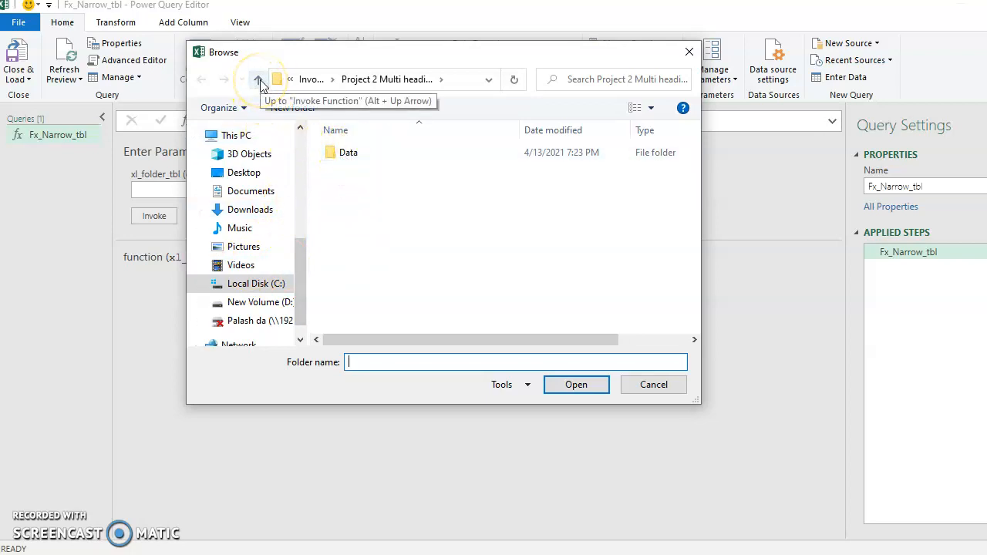
click(343, 154)
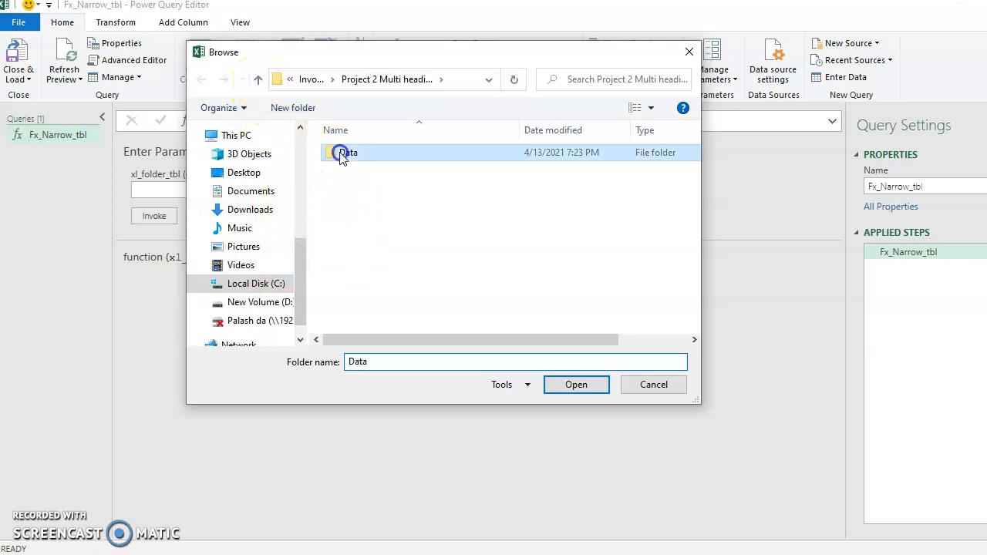
click(256, 80)
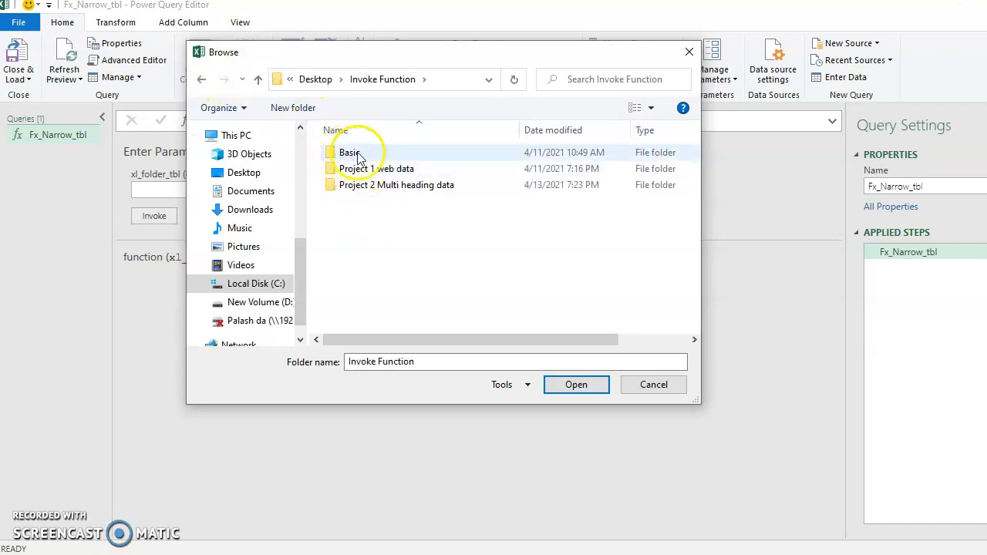
double_click(386, 186)
click(343, 154)
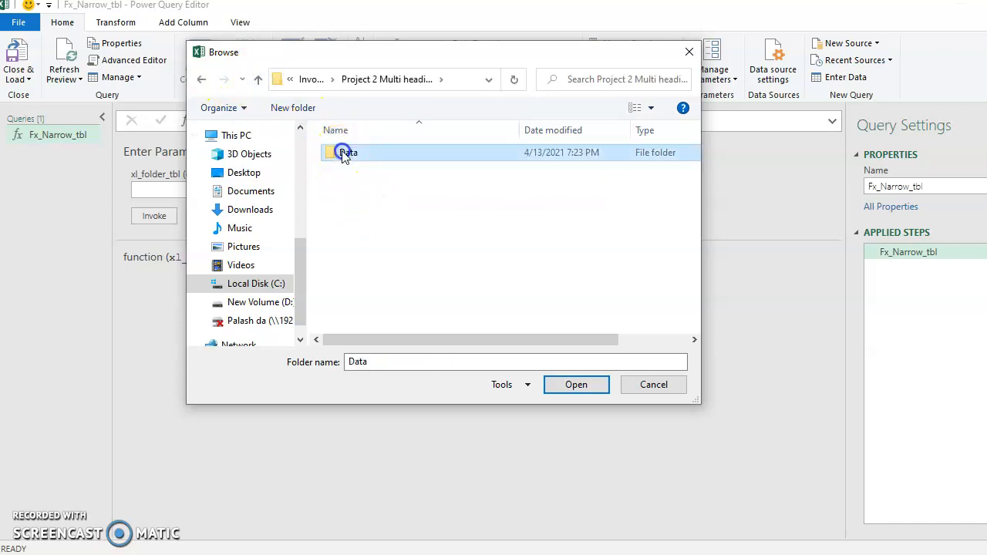
double_click(344, 155)
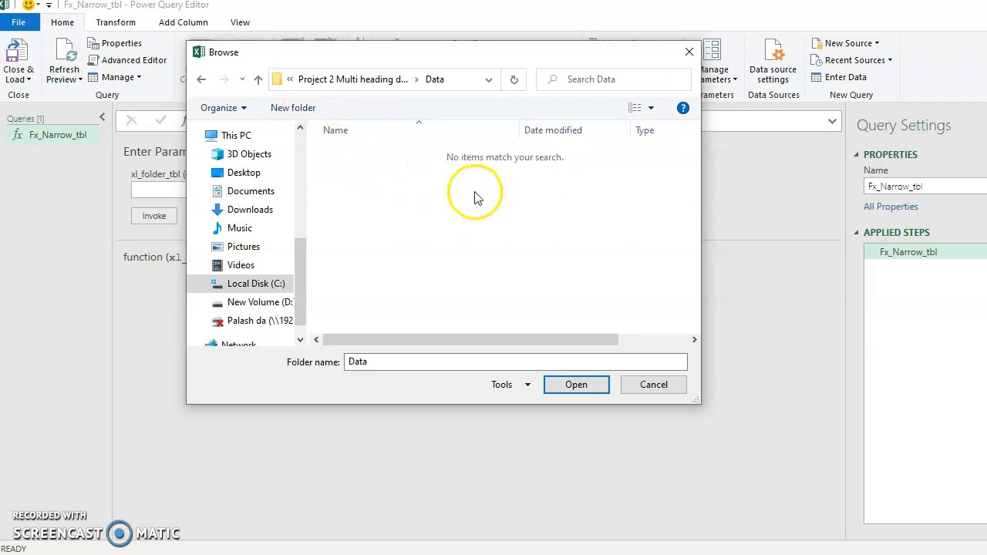
click(576, 385)
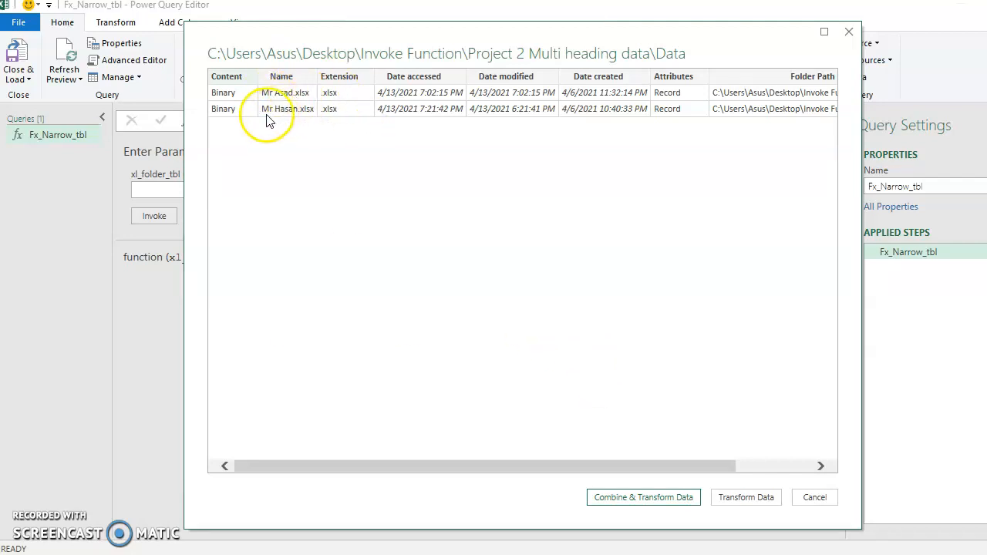
- Compare the listed files with the Data folder in File Explorer, and load the file list for transformation without combining
key(alt+Tab)
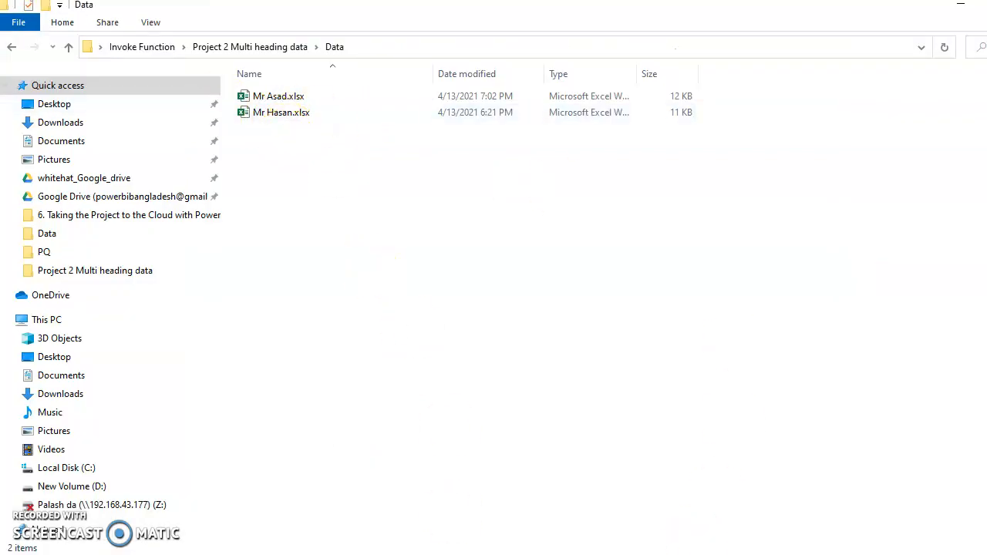
key(alt+Tab)
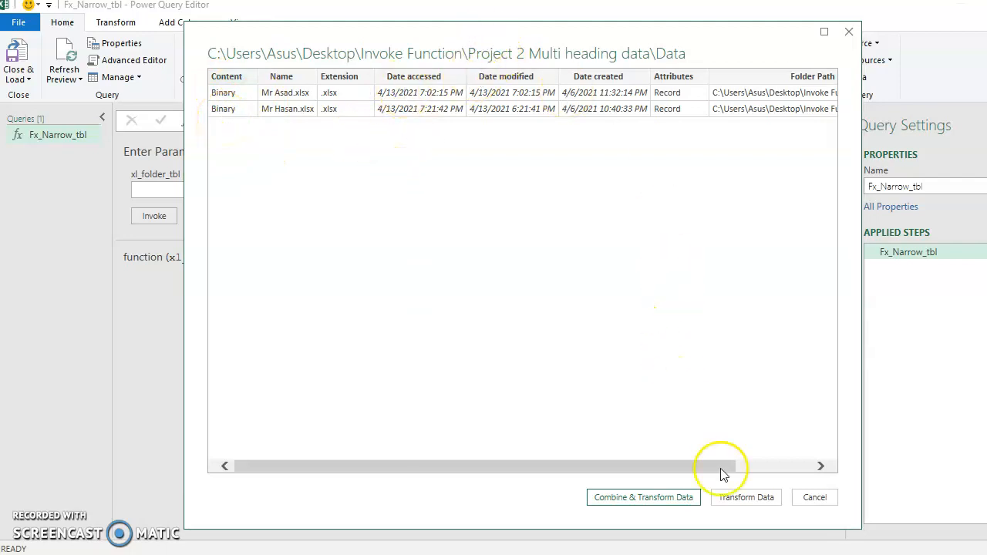
click(738, 500)
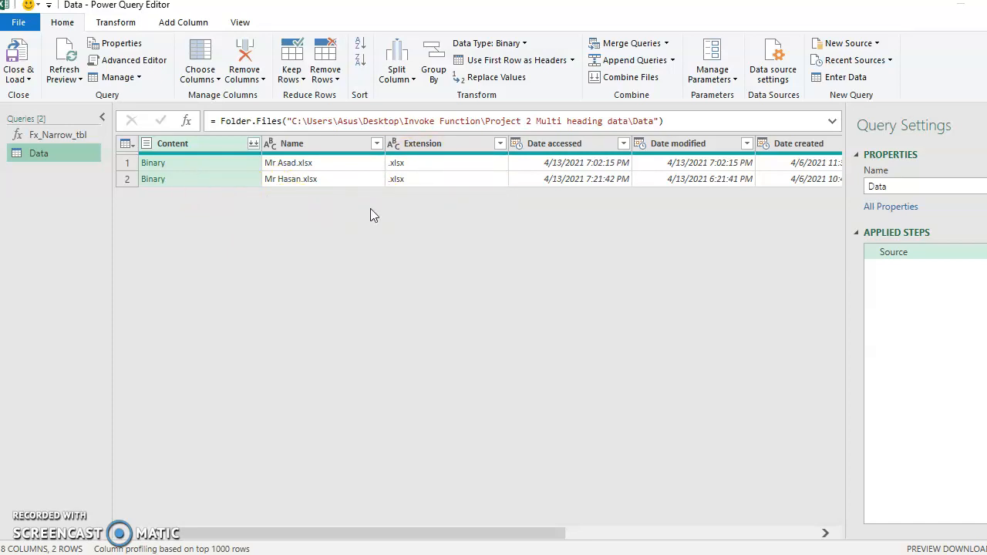
- Filter the Extension column to keep only rows equal to .xlsx
click(501, 144)
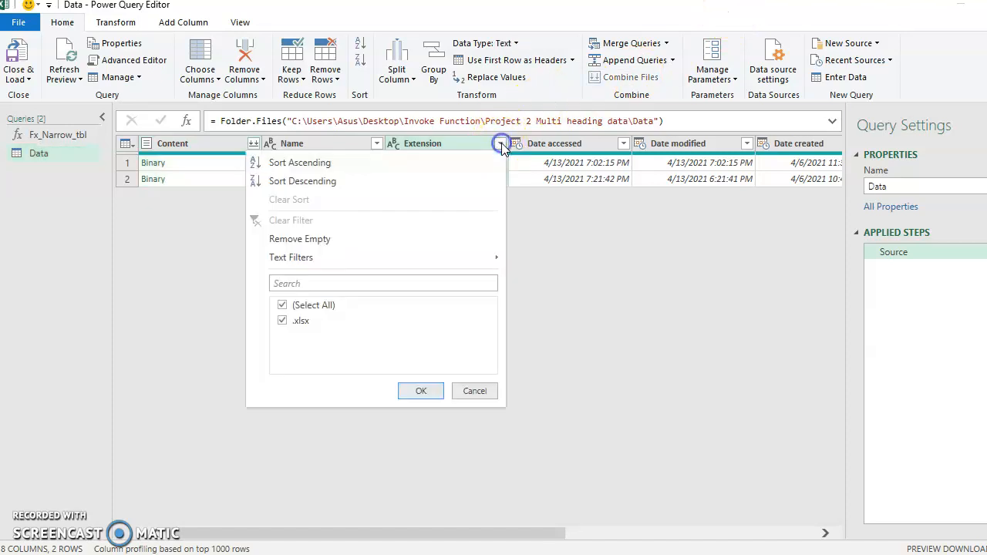
click(363, 254)
click(543, 262)
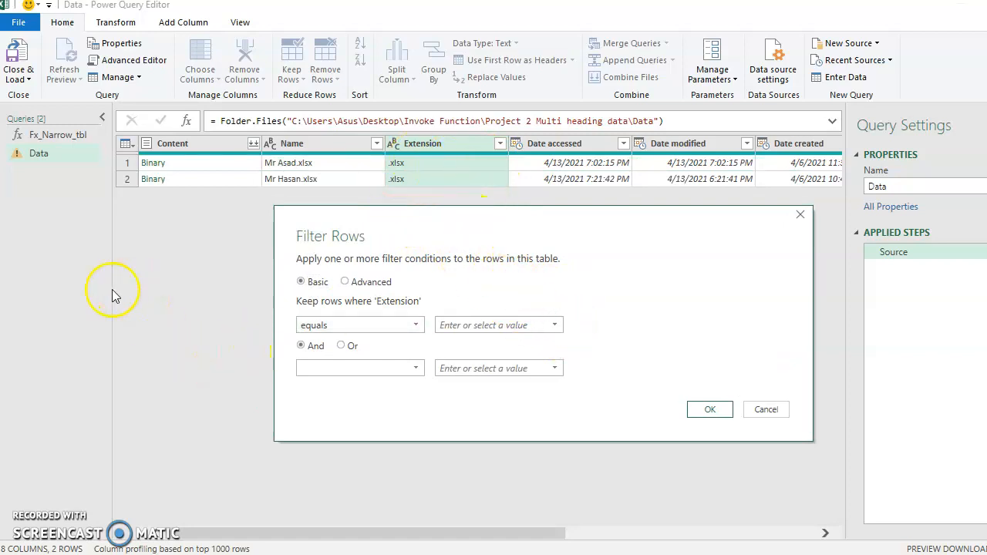
click(555, 325)
click(483, 342)
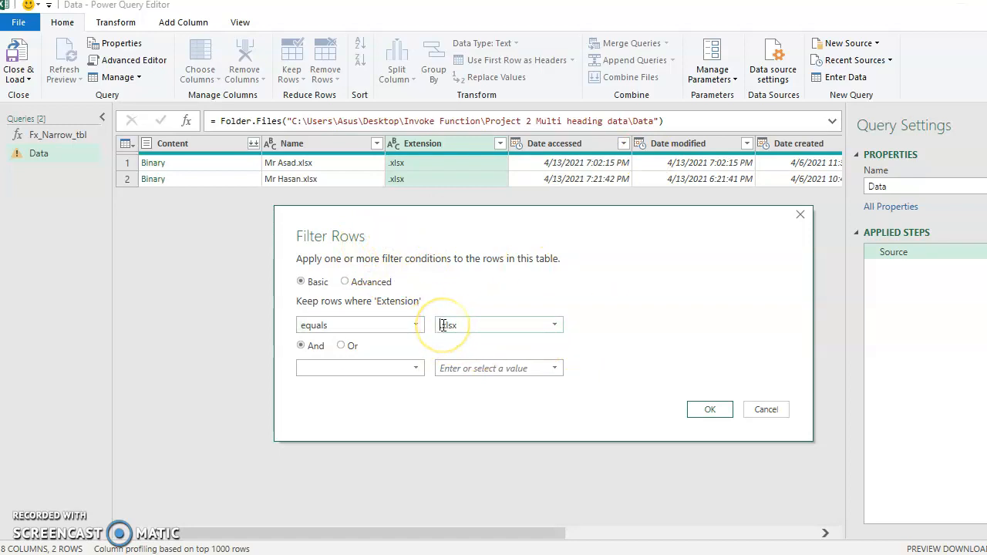
drag(590, 221, 551, 213)
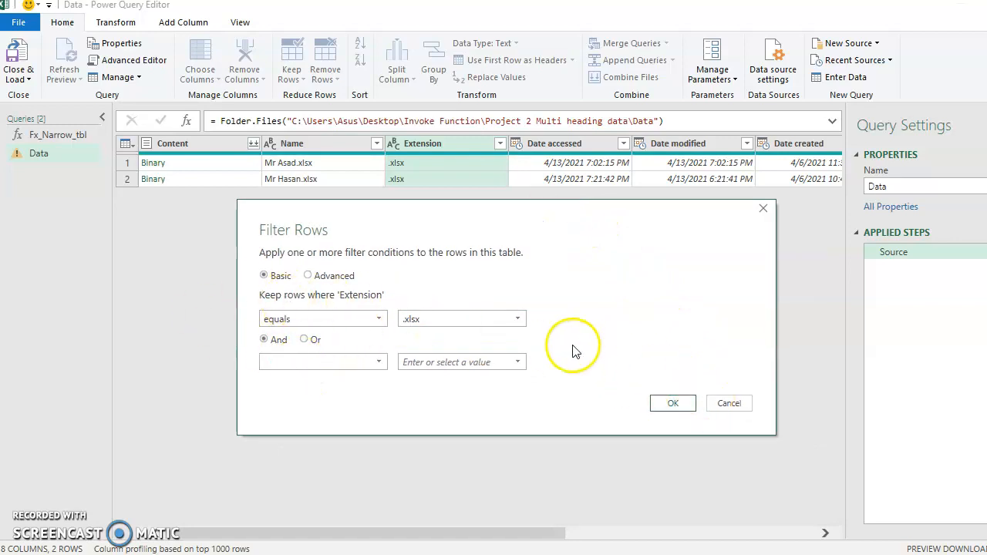
click(670, 402)
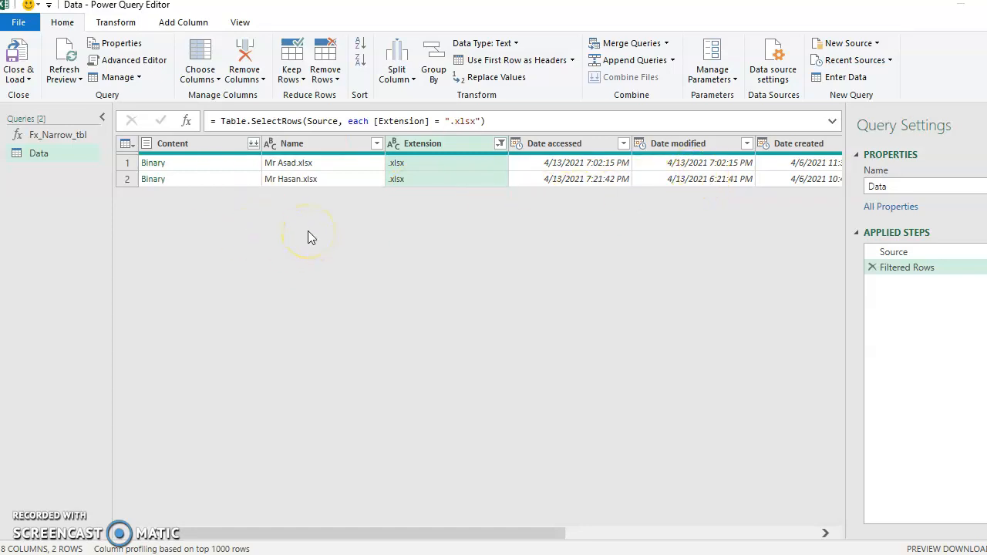
- Examine the first file's binary content, name, extension and date values in the filtered file list
click(197, 165)
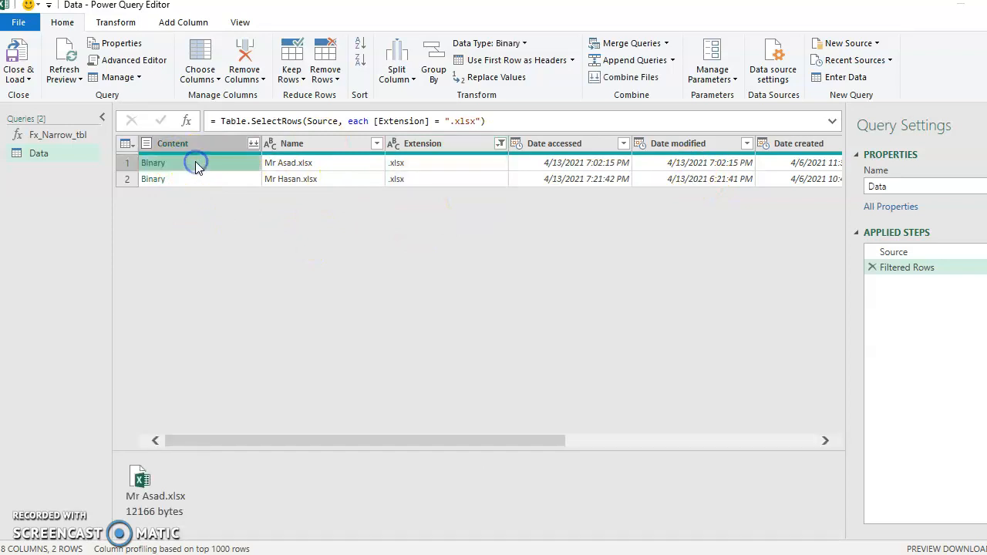
click(337, 163)
click(430, 165)
click(568, 165)
click(728, 165)
click(783, 164)
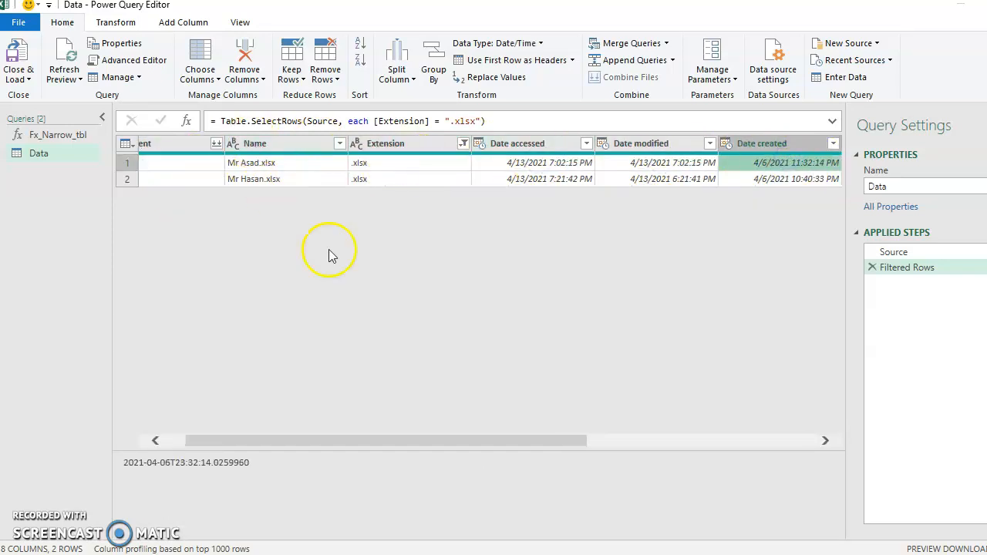
drag(342, 440, 226, 437)
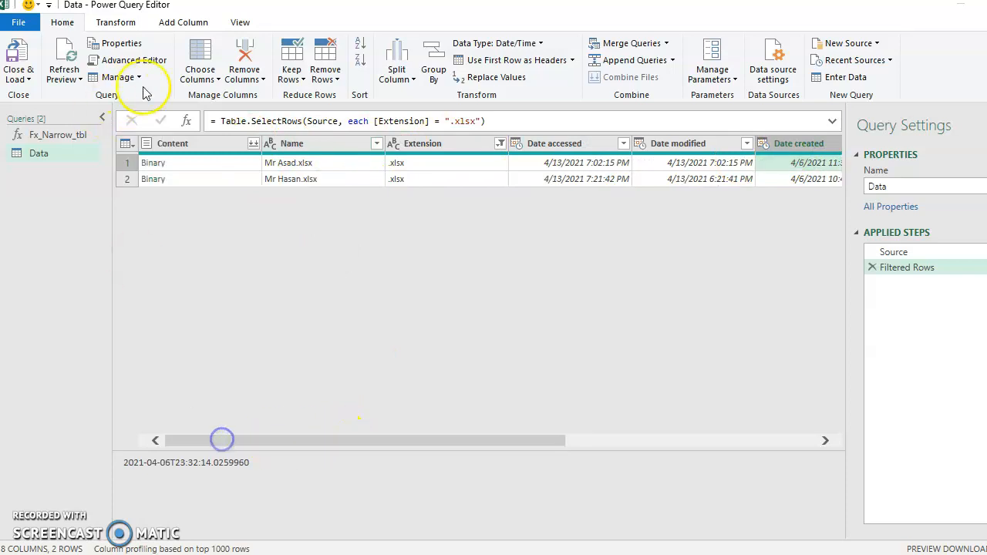
click(209, 162)
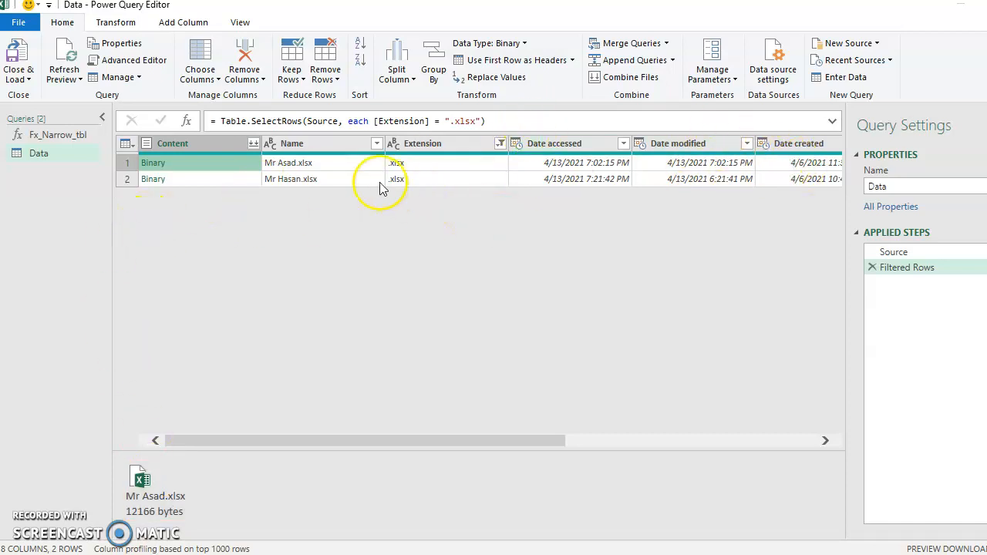
- Remove every column except Content and preview the binary file in each row
right_click(213, 146)
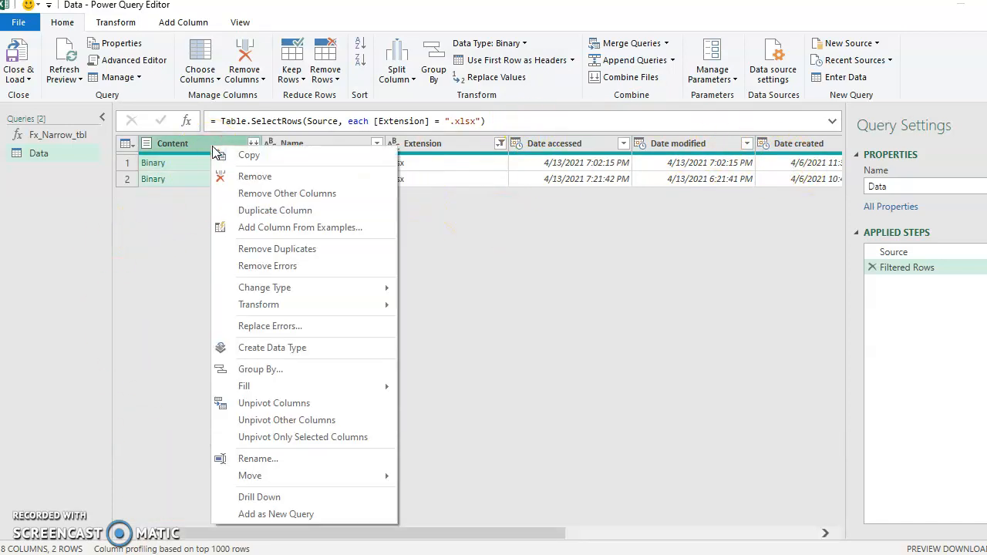
click(274, 193)
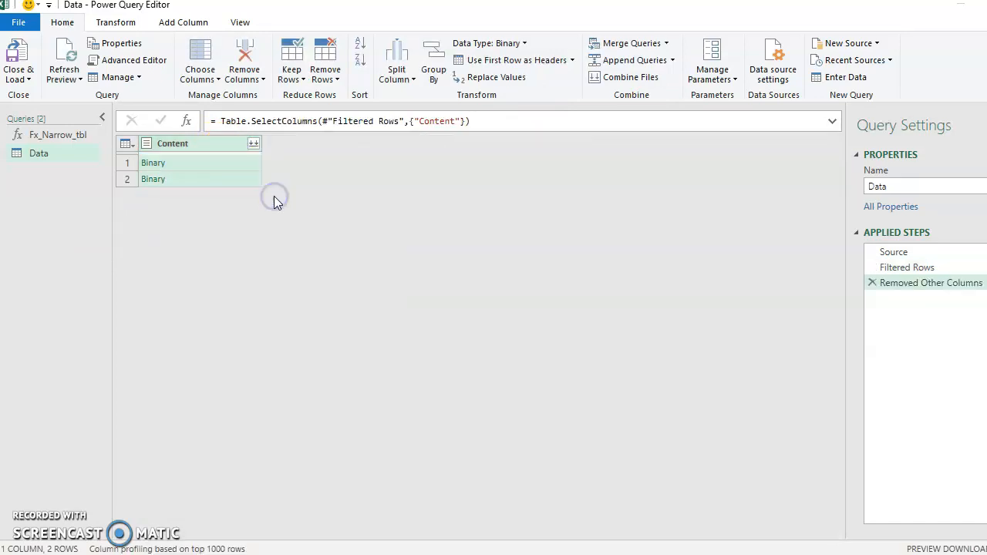
click(219, 163)
click(217, 163)
click(217, 179)
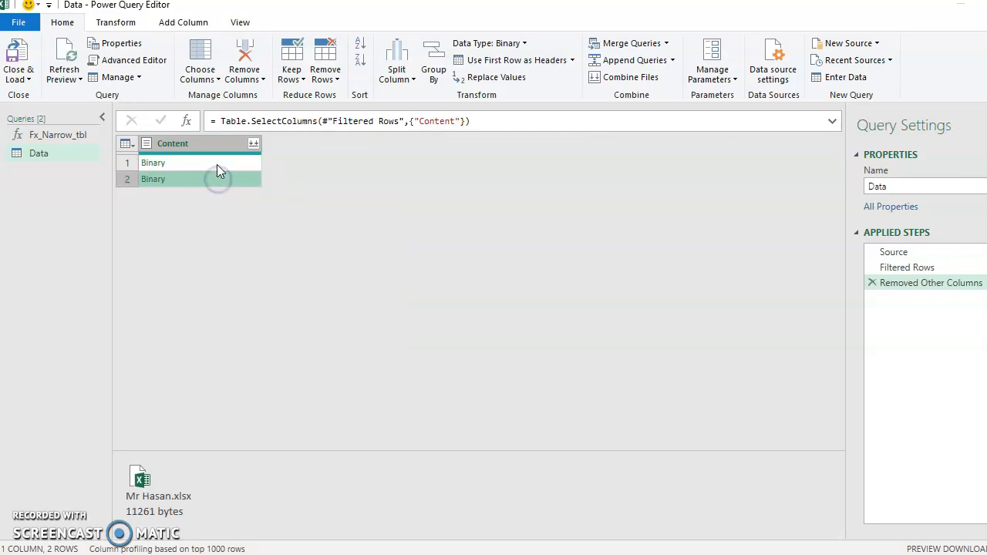
click(217, 162)
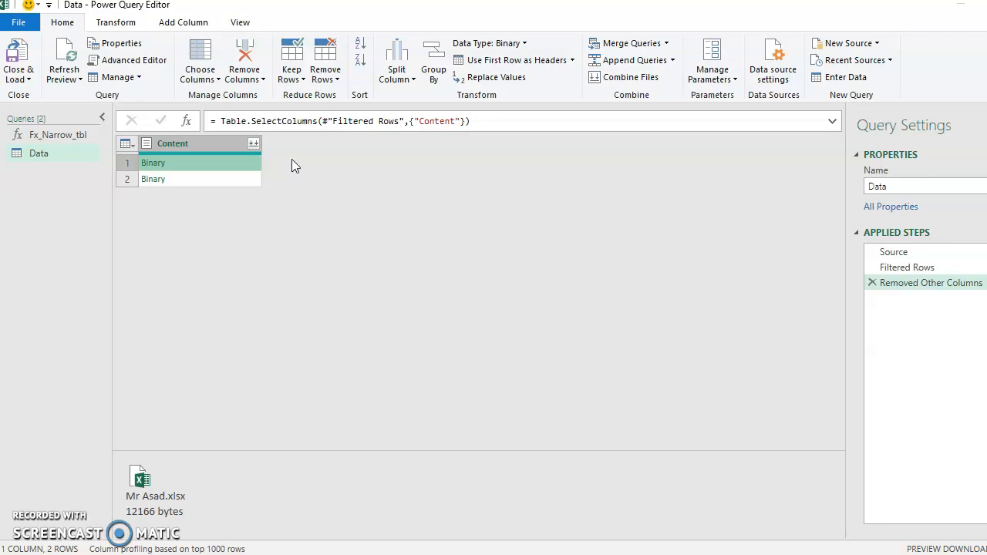
- Start a custom column on the Data query and name it Show Sht Name
click(202, 144)
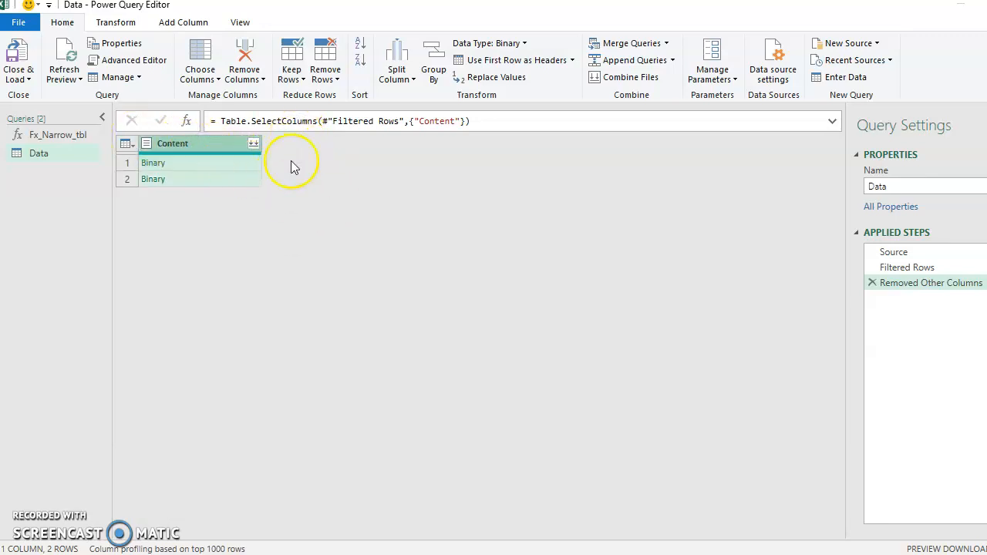
click(189, 21)
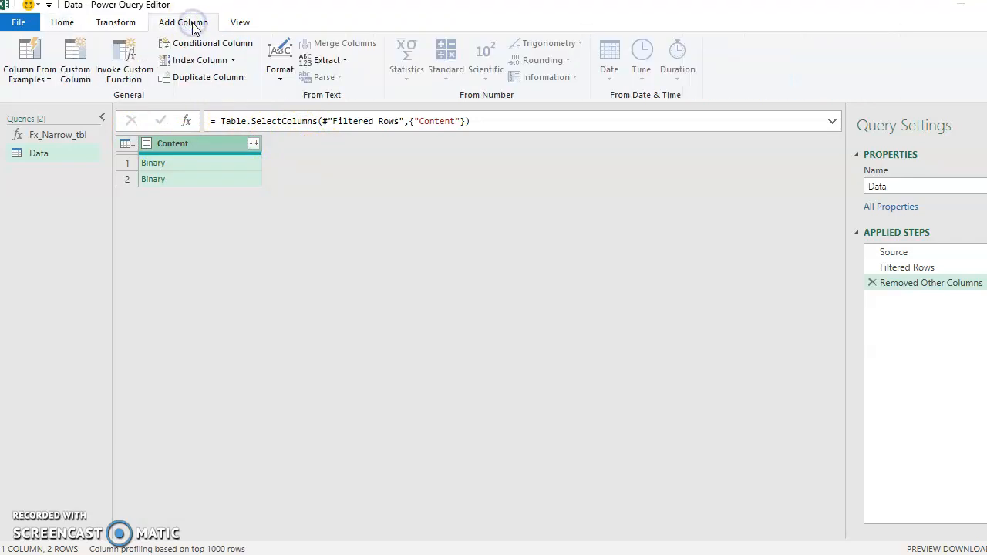
click(72, 62)
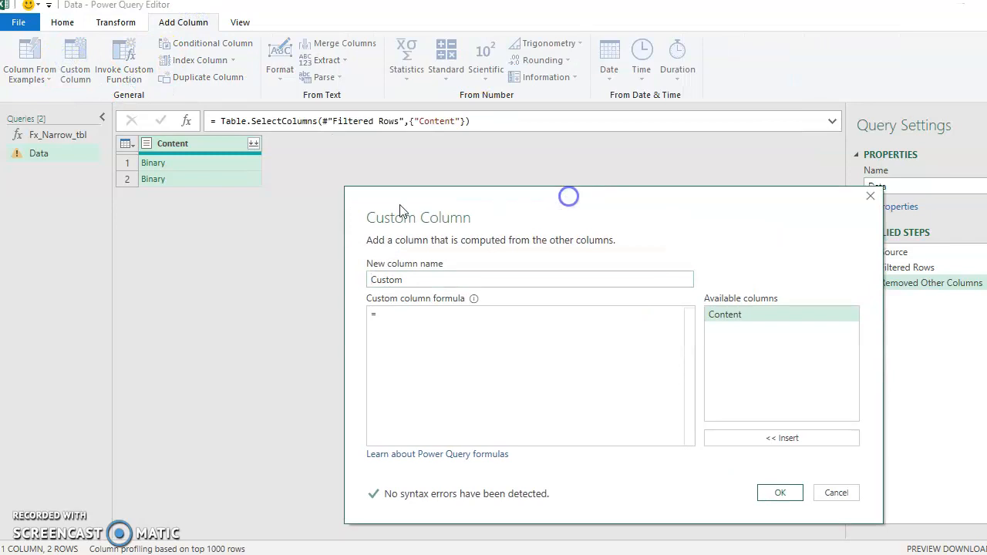
text(Show Sht Name)
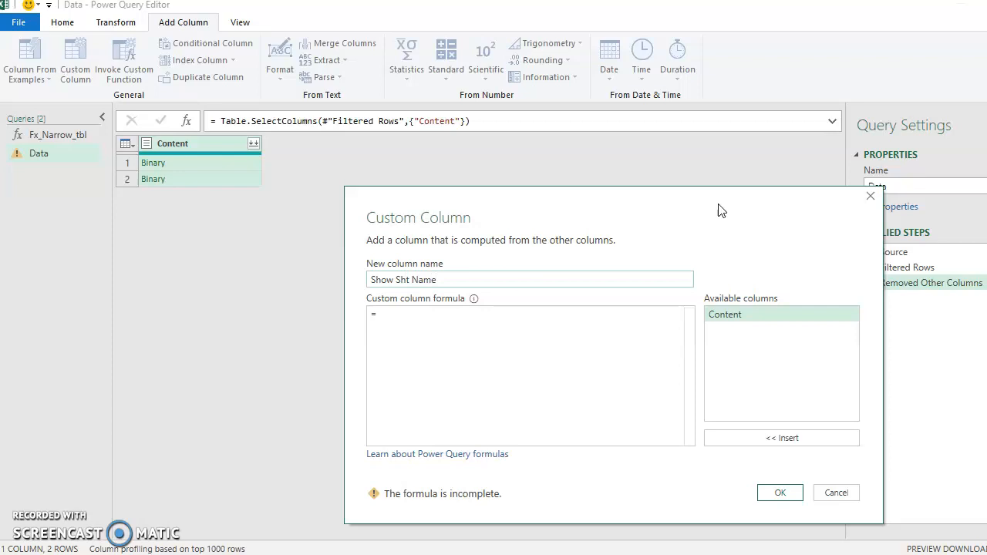
drag(500, 205, 509, 112)
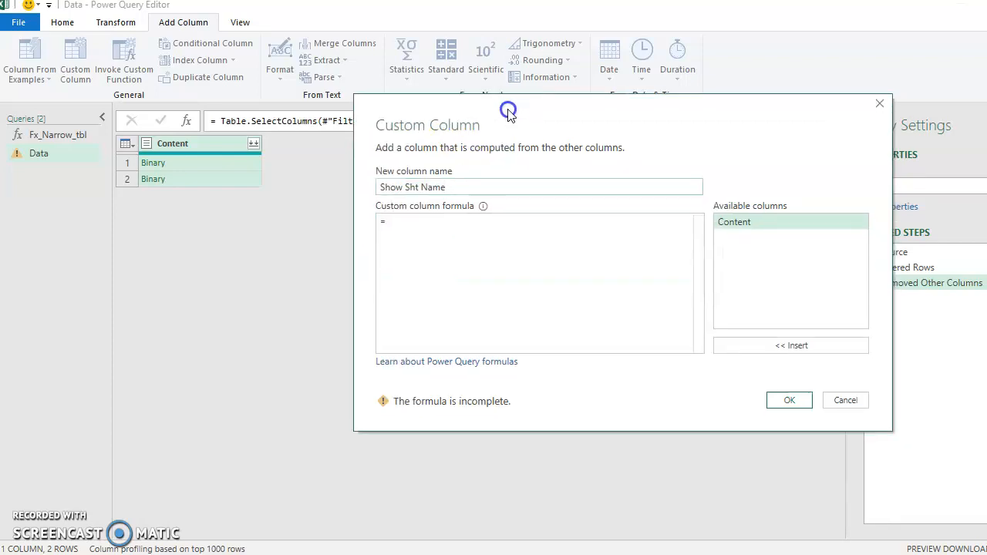
- Start the custom column formula with the Excel.Workbook function, removing the duplicated Excel prefix
click(420, 222)
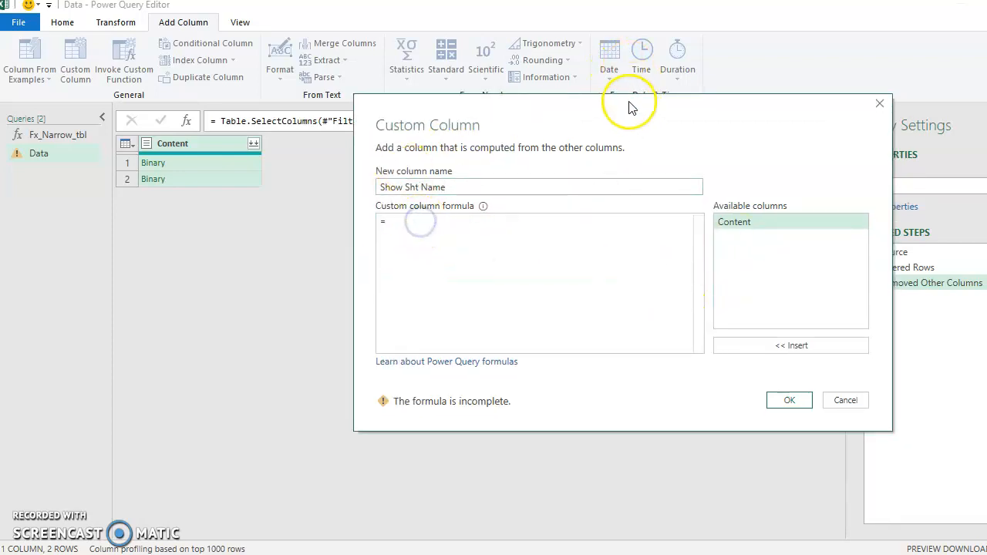
drag(630, 106, 577, 94)
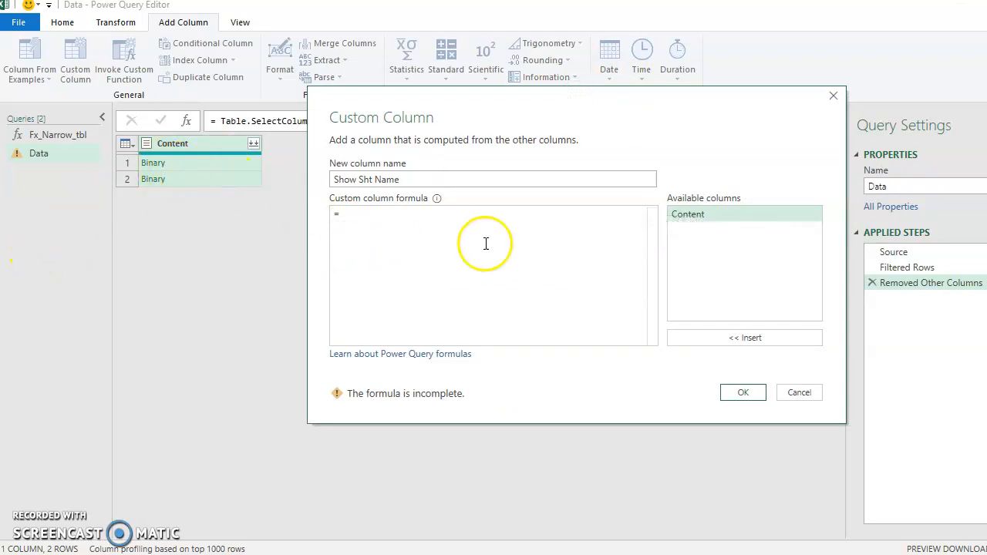
click(391, 216)
text(Excel.)
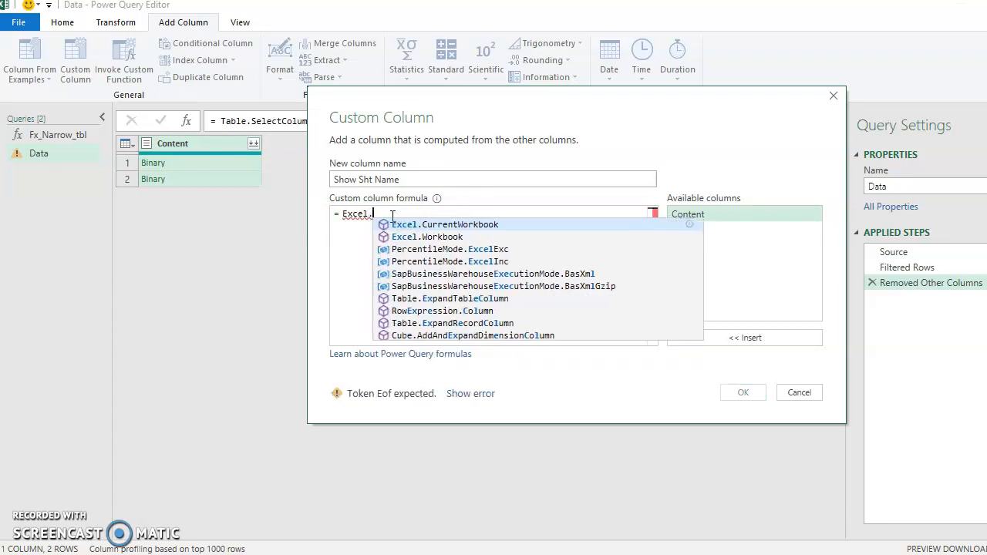
text(wo)
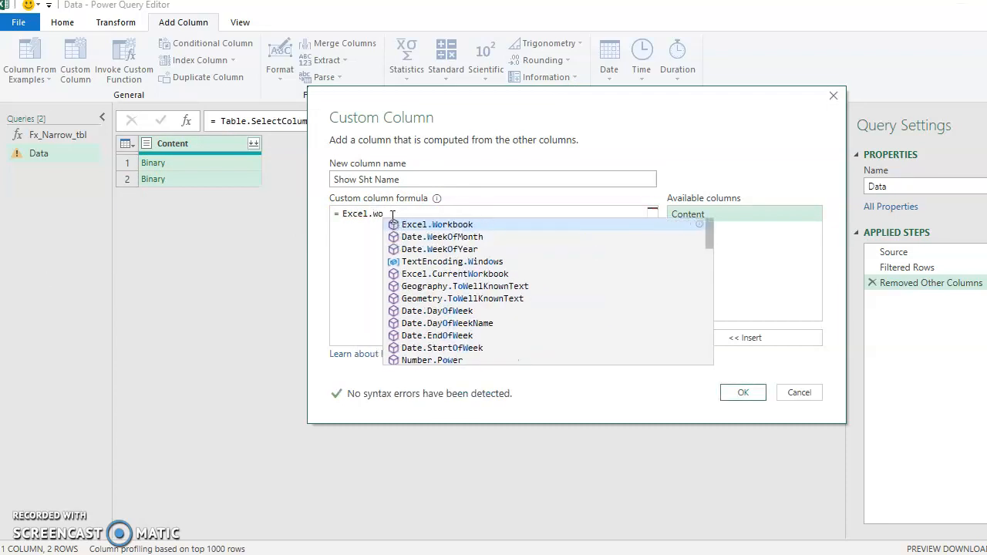
click(463, 224)
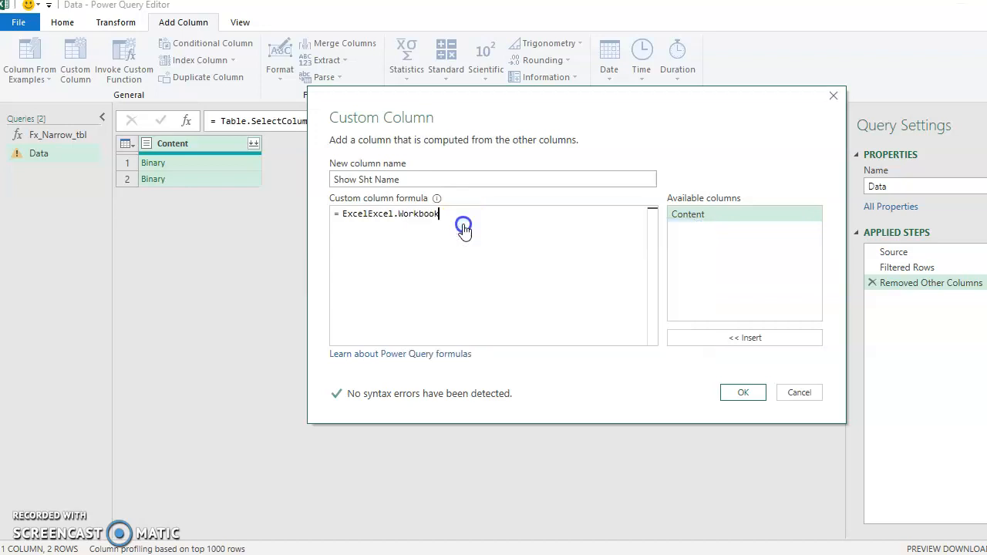
click(369, 214)
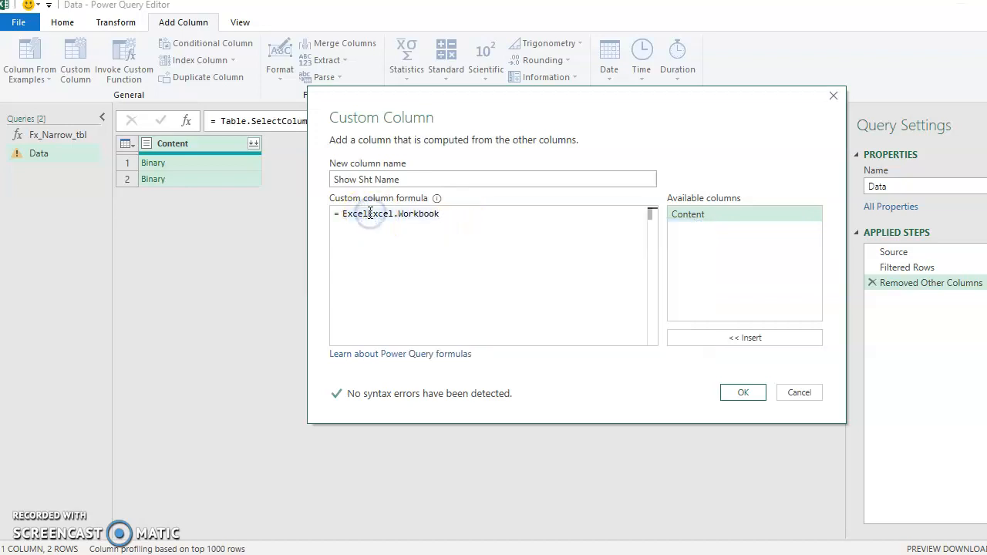
drag(370, 214, 344, 213)
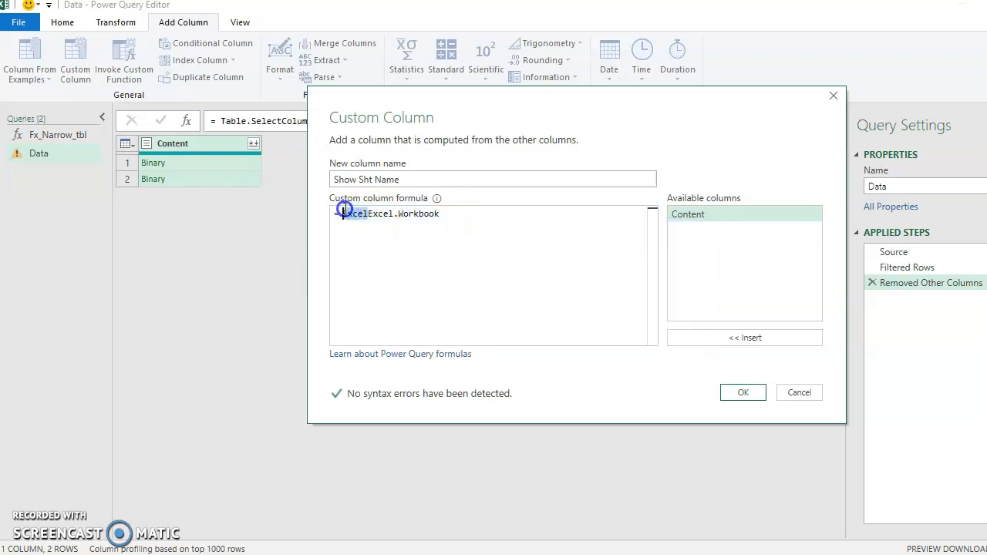
key(Delete)
- Pass the Content column to the function as Excel.Workbook([Content]) and create the Show Sht Name column
click(464, 216)
text(())
click(417, 215)
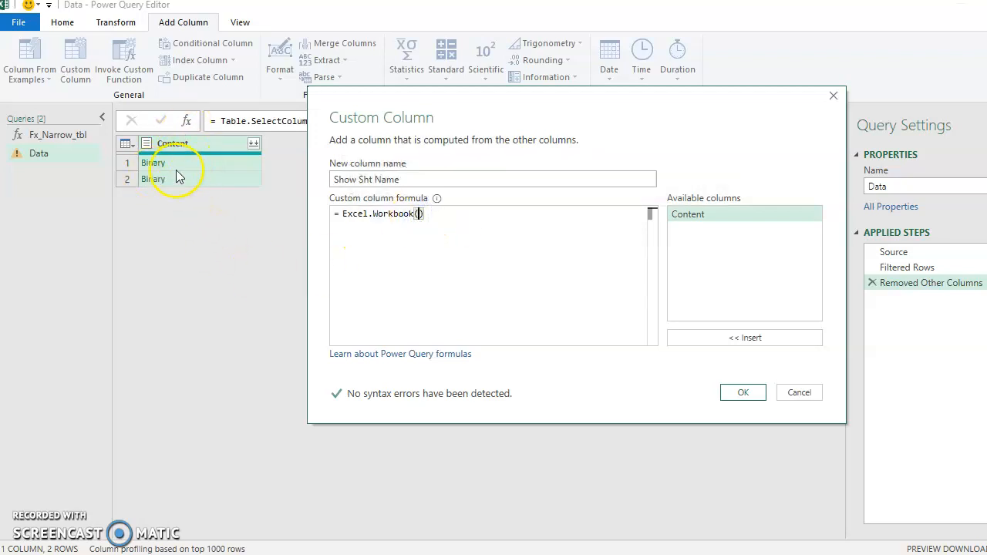
click(714, 219)
double_click(713, 219)
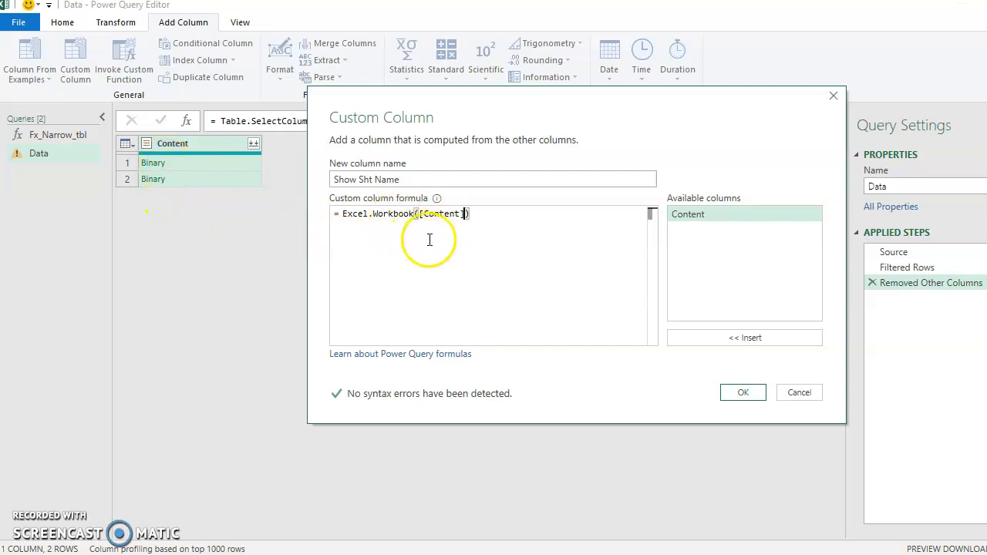
click(742, 393)
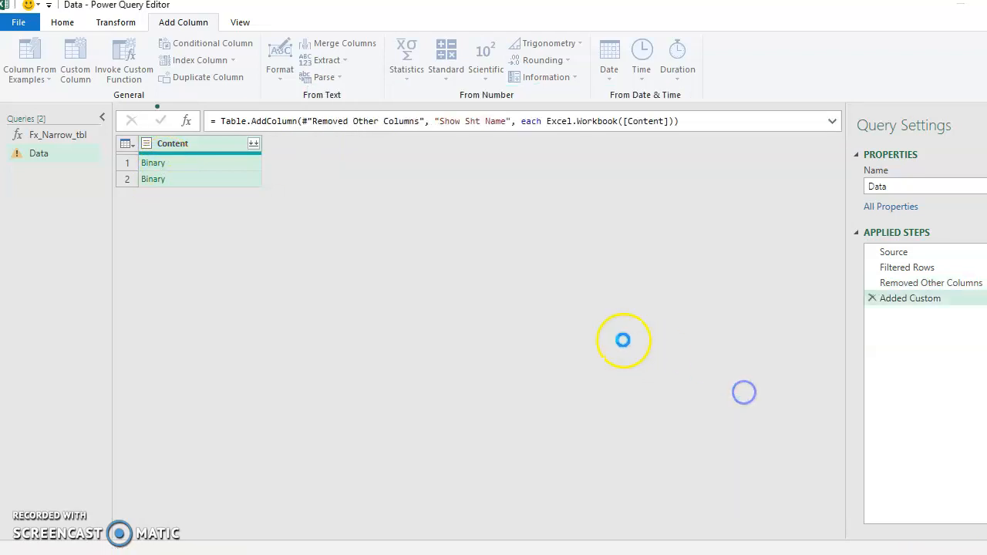
- Preview the binary file and its nested table of sheets in both rows of the Data query
click(199, 165)
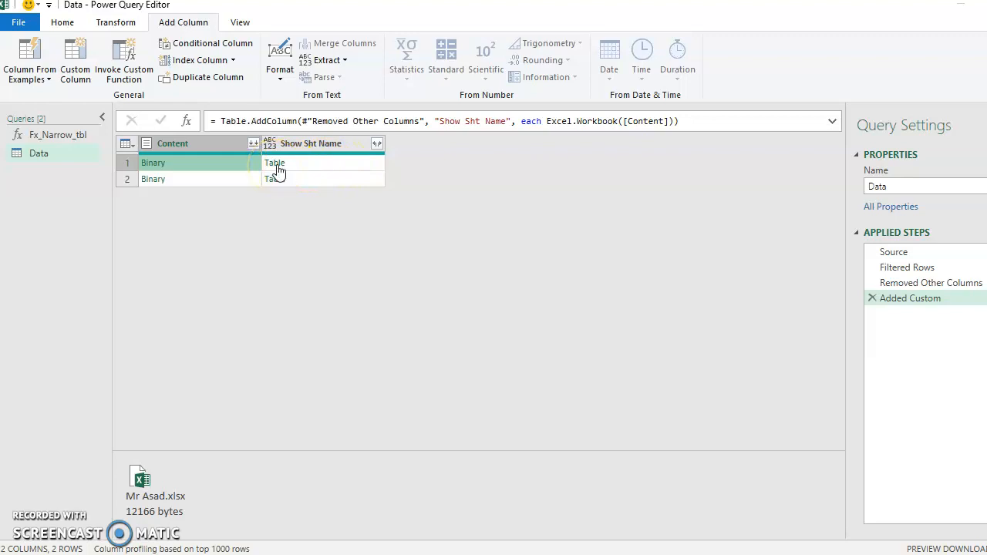
click(339, 170)
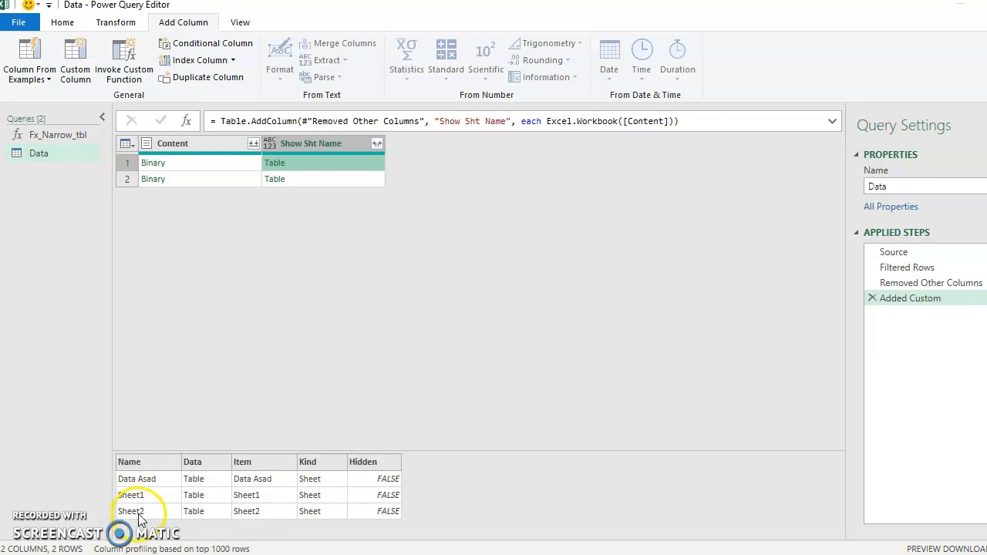
click(213, 182)
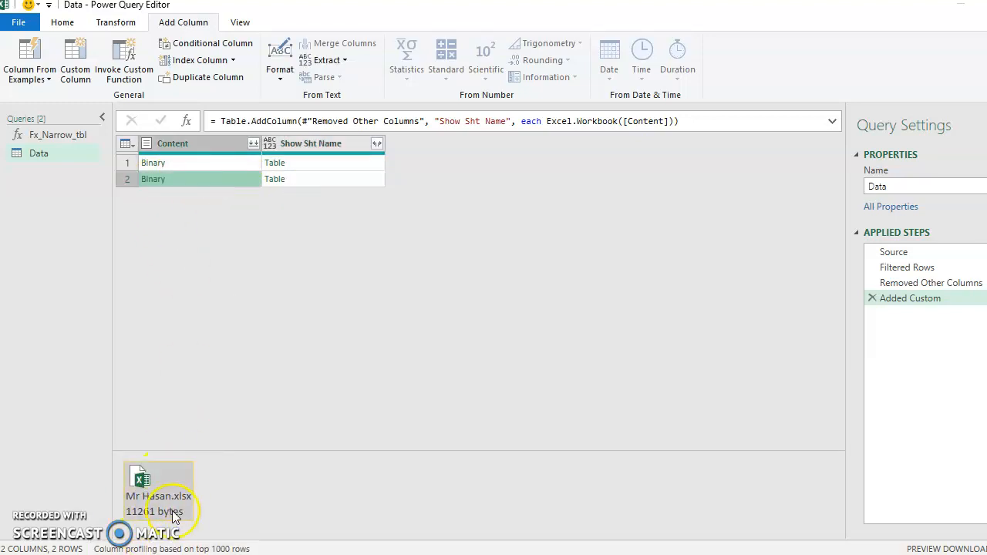
click(343, 178)
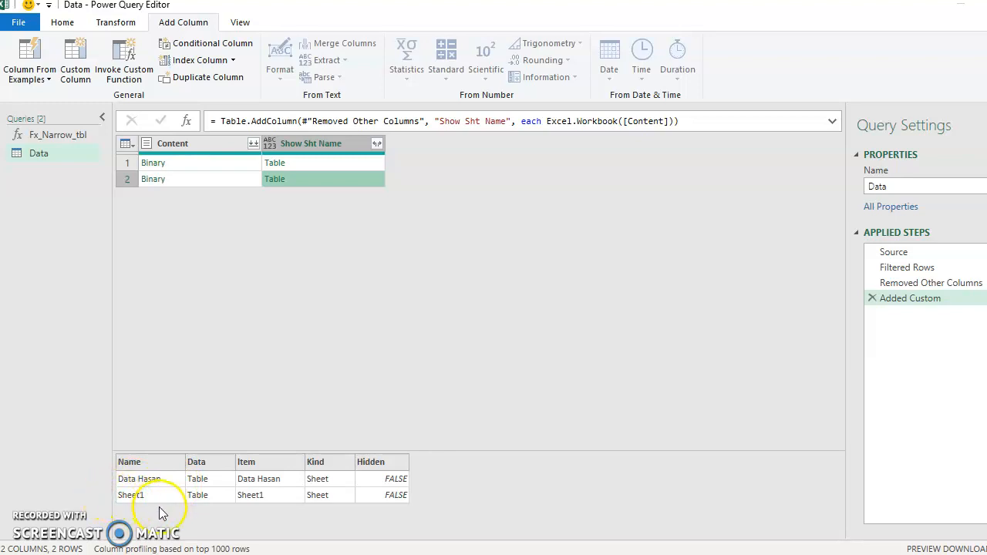
- Switch to File Explorer to check the source workbooks in the Data folder against the query, and return to Power Query
key(alt+Tab)
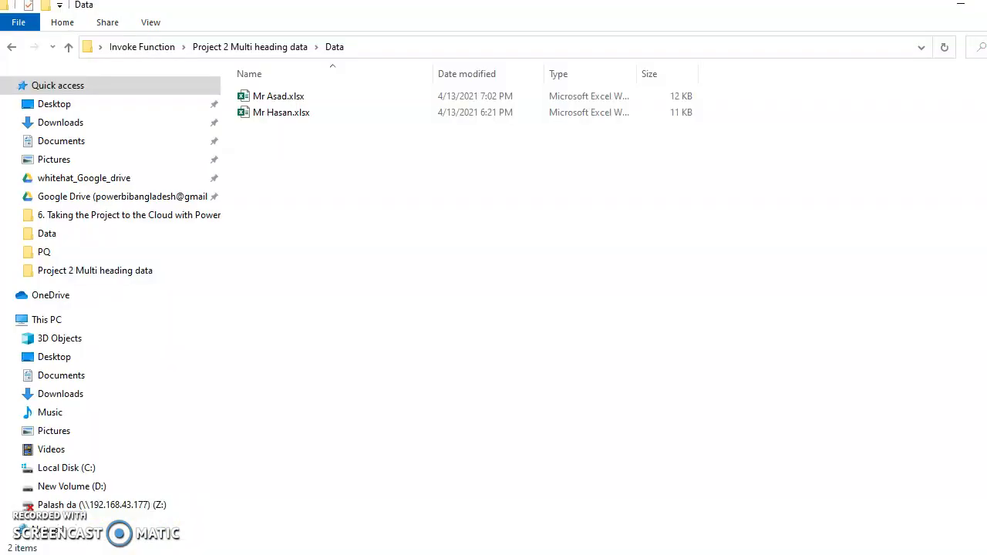
click(330, 161)
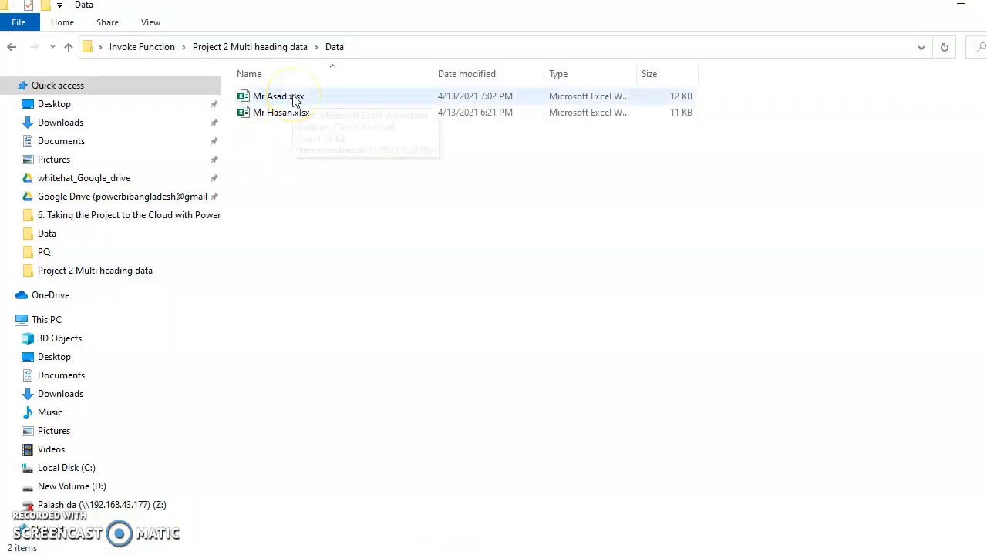
click(293, 101)
key(alt+Tab)
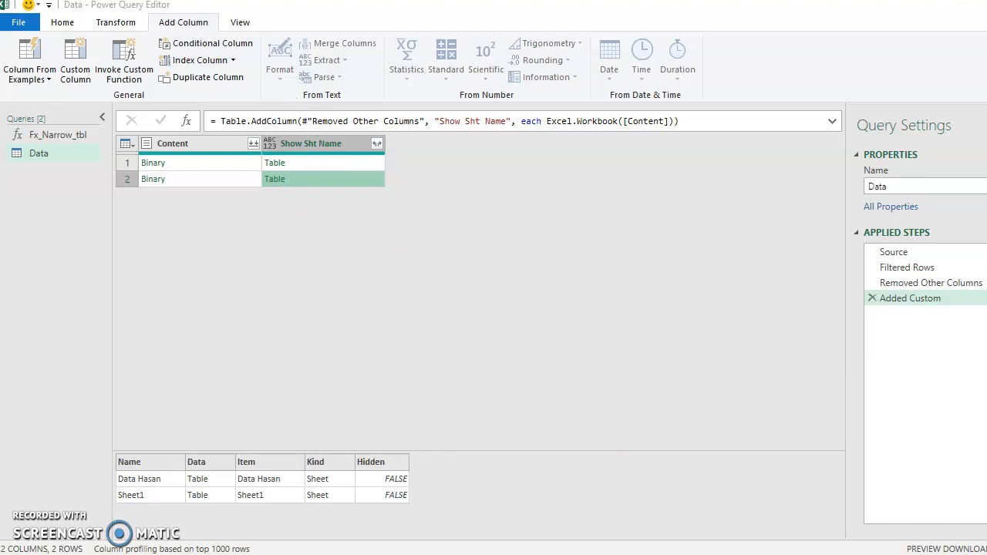
key(alt+Tab)
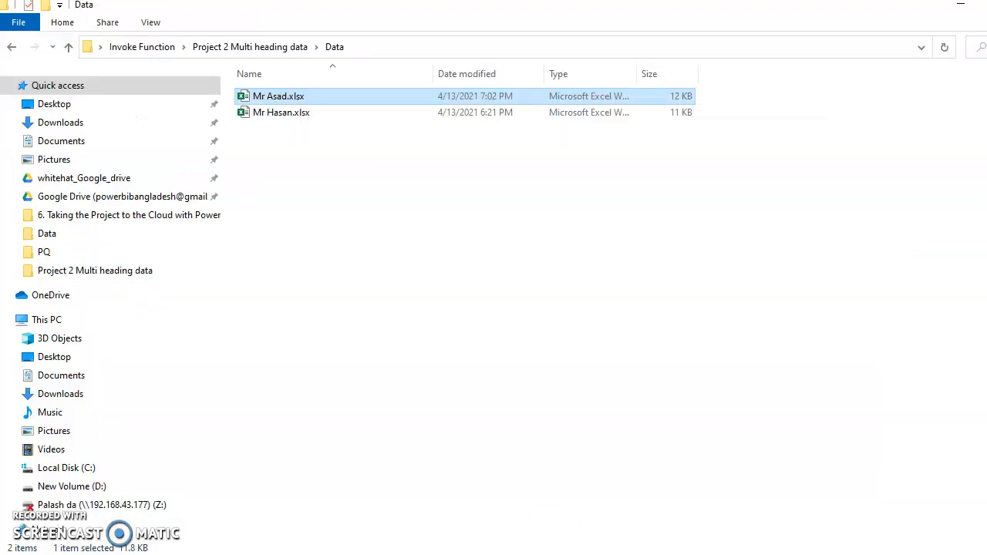
key(alt+Tab)
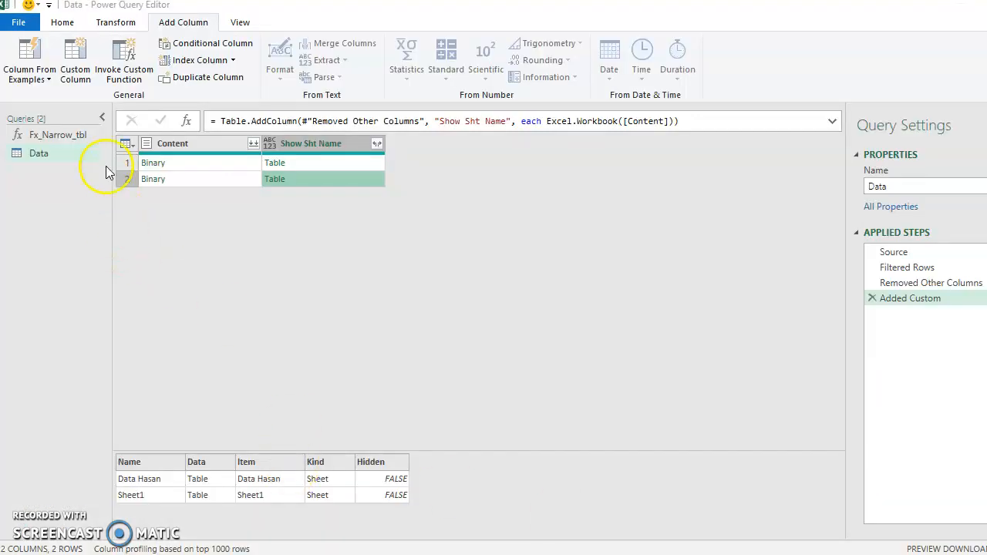
- Close the query editor and load the Data query with its new custom column
click(62, 23)
click(27, 79)
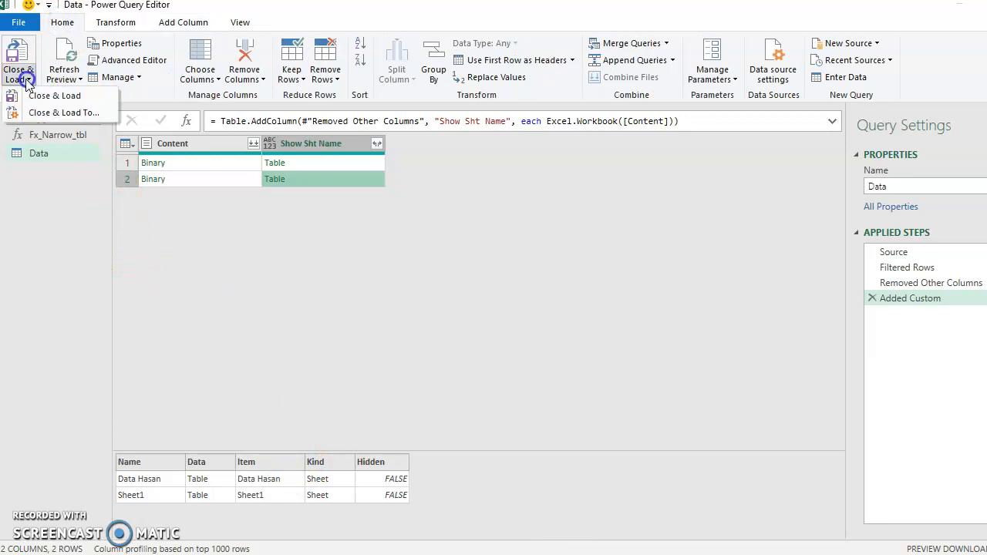
click(54, 96)
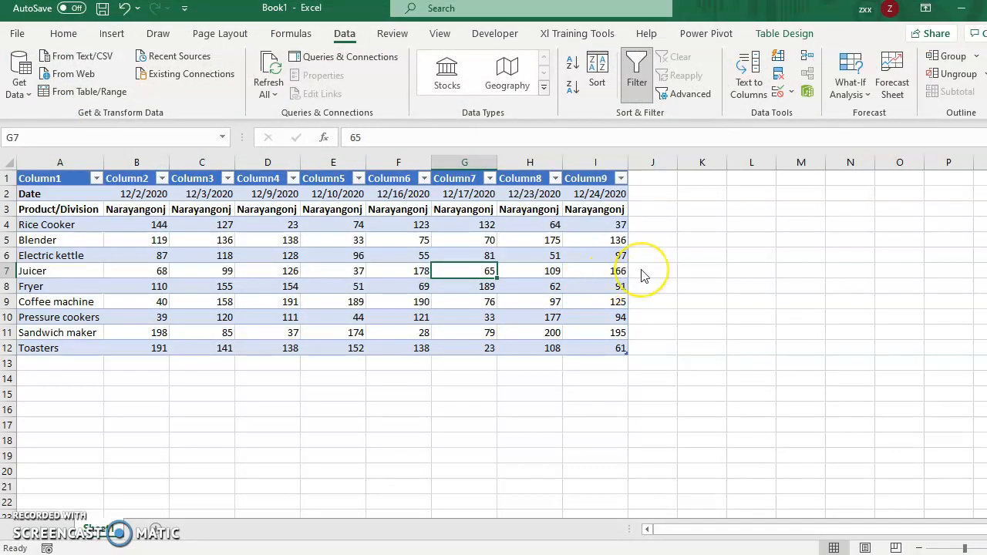
- Open the first workbook from the Data folder and examine its data sheet and its extra sheets
click(438, 281)
click(538, 383)
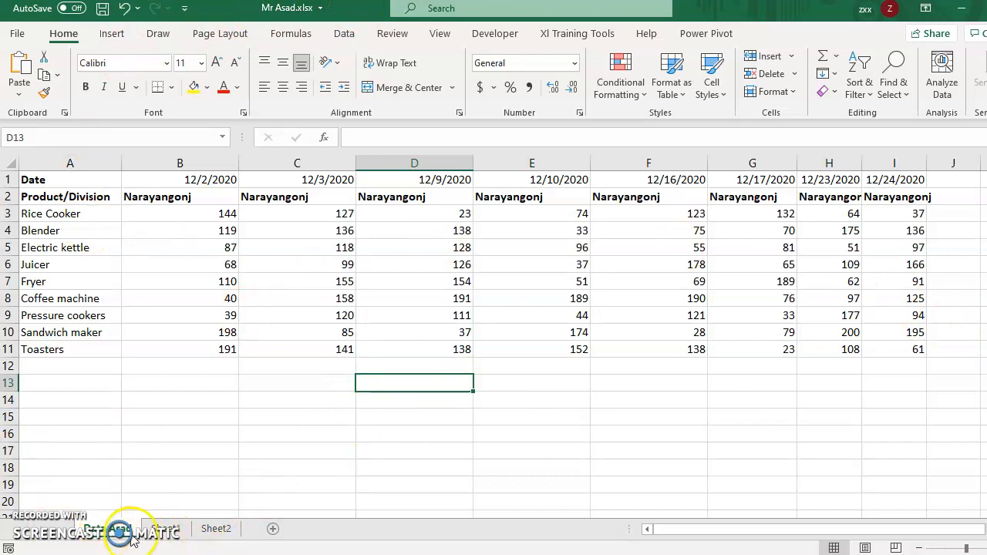
click(218, 528)
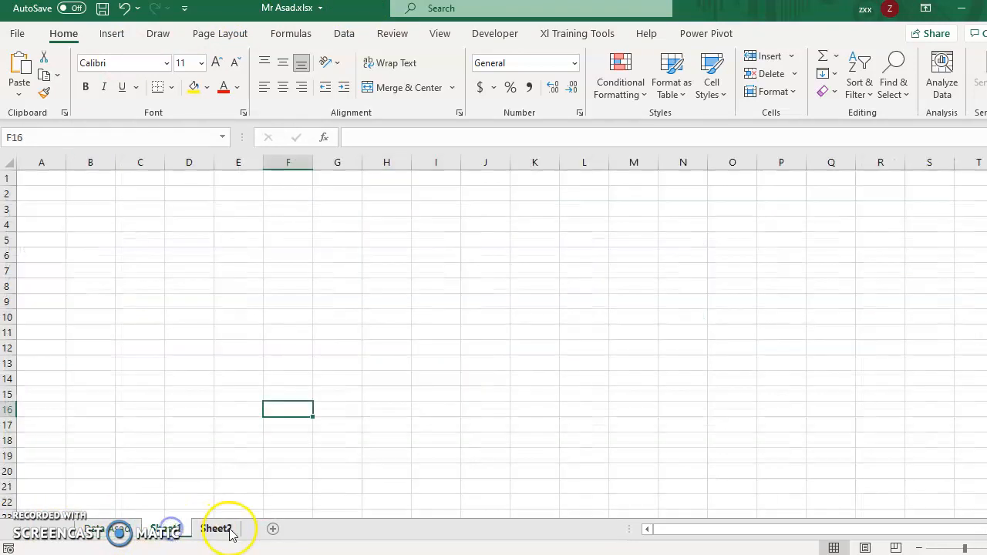
click(132, 528)
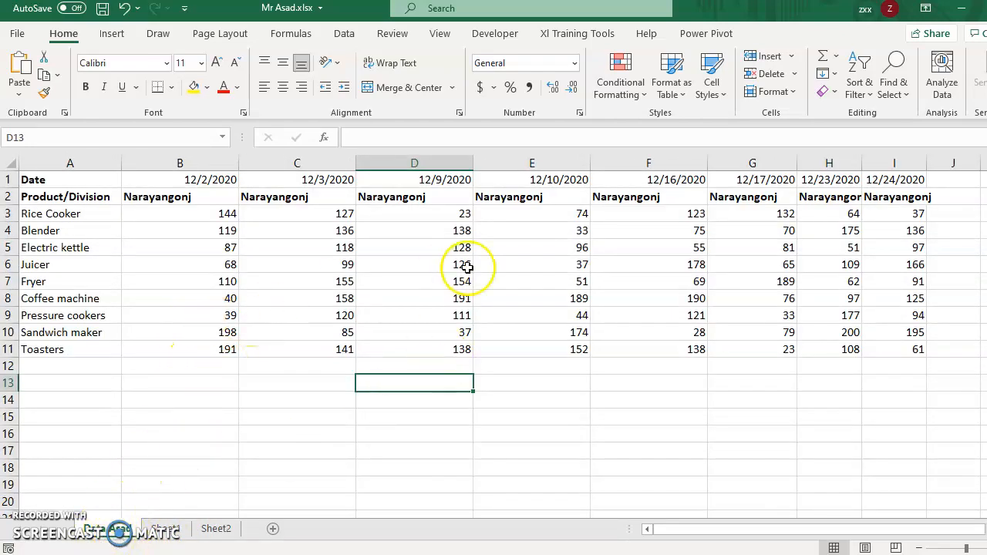
- Switch back to Book1 and reopen the Data query for editing
mouse_move(692, 554)
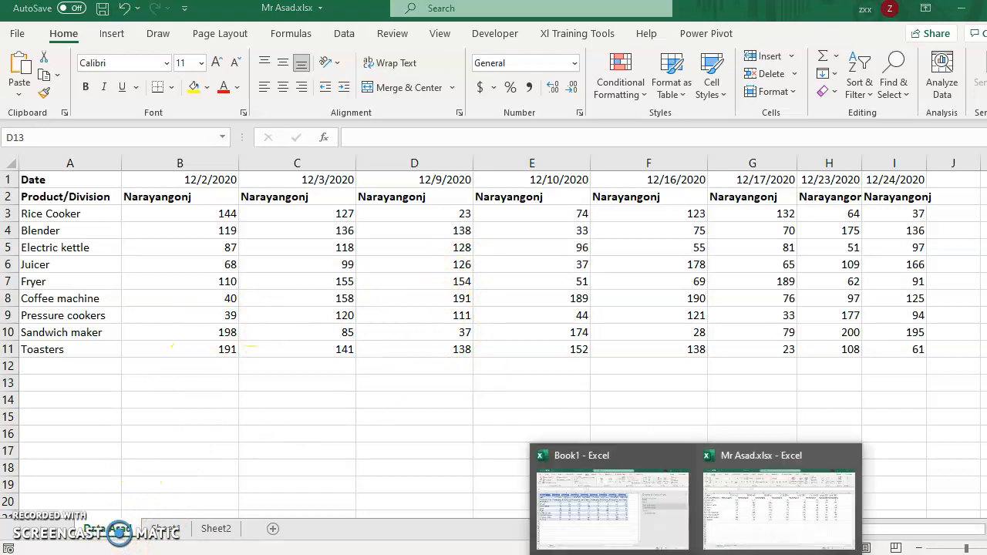
click(613, 509)
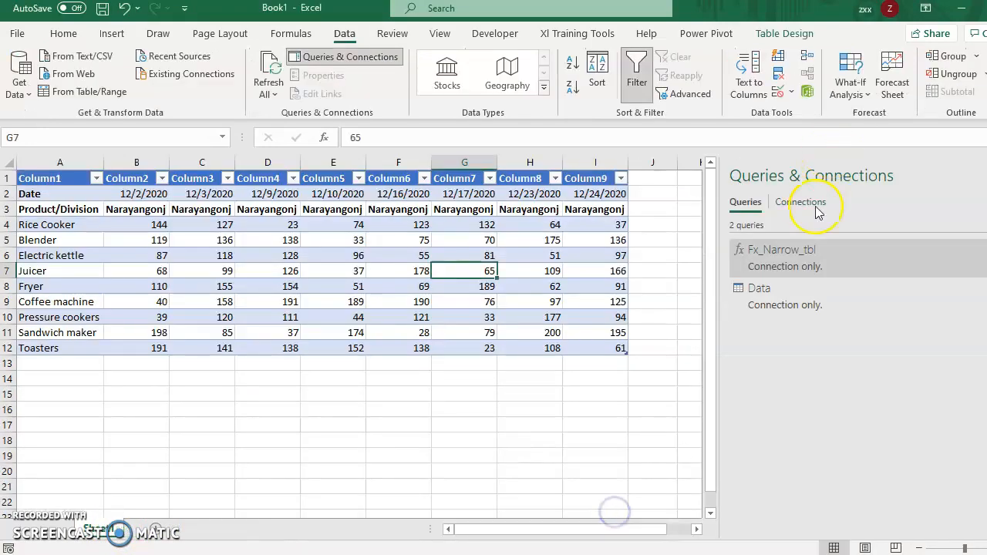
click(819, 304)
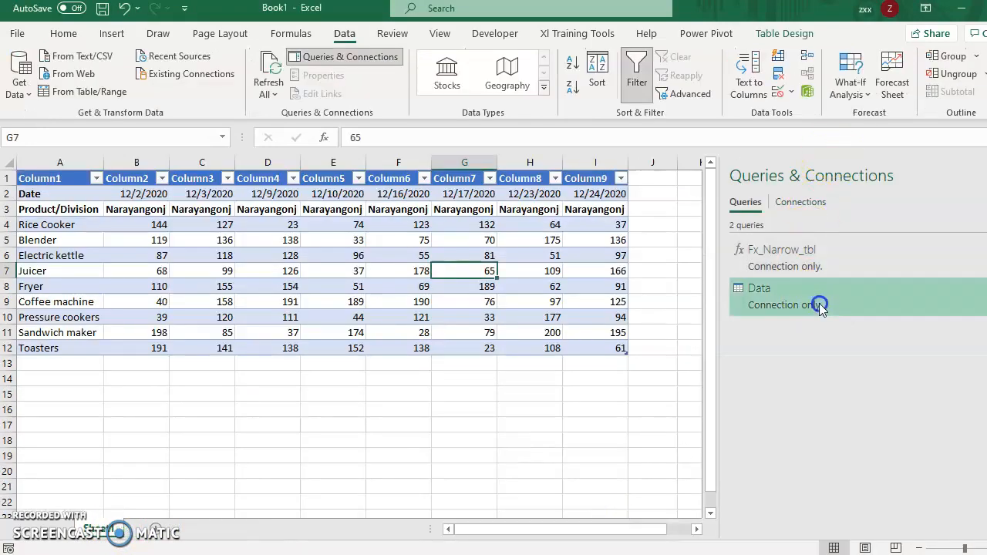
double_click(903, 297)
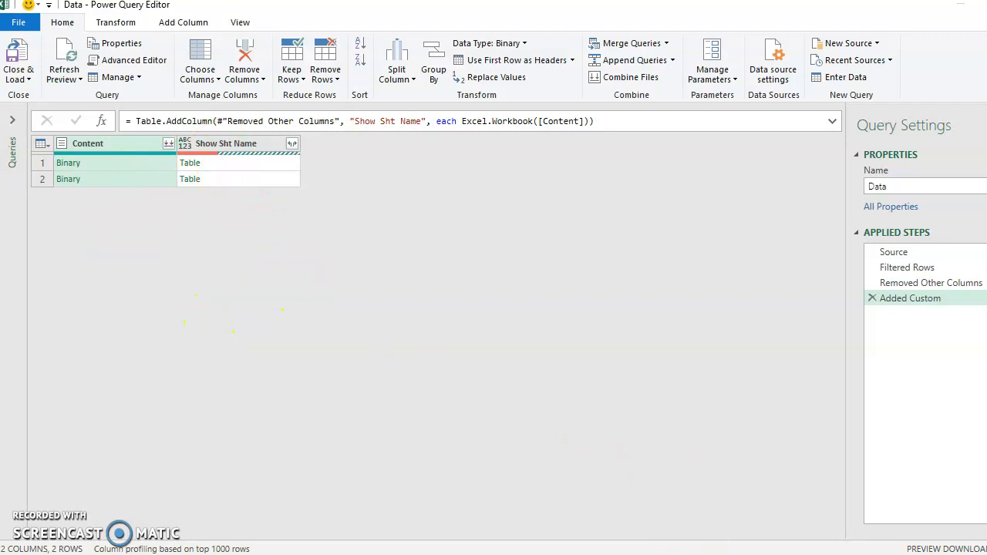
- Try to close the open source workbook while the query editor is still open
click(696, 554)
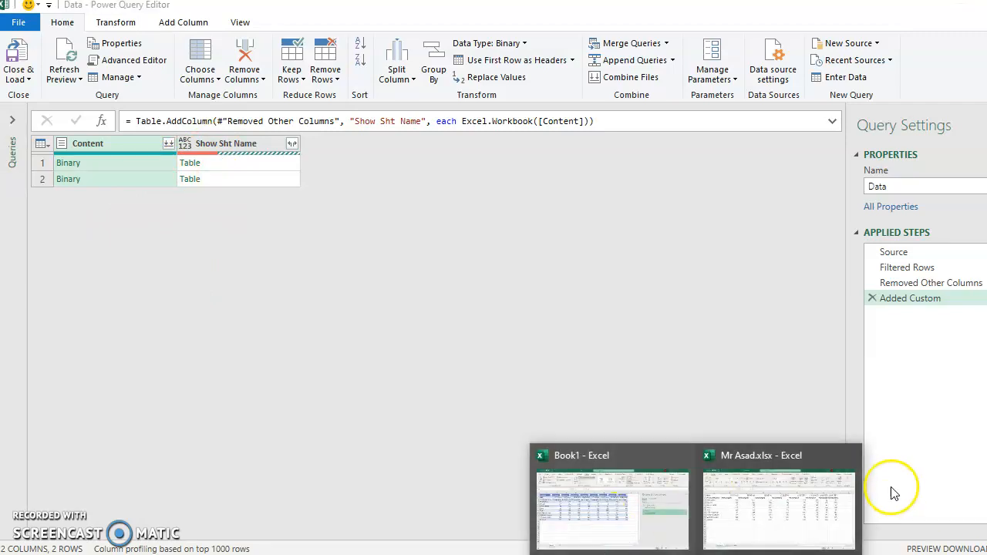
click(849, 456)
click(527, 330)
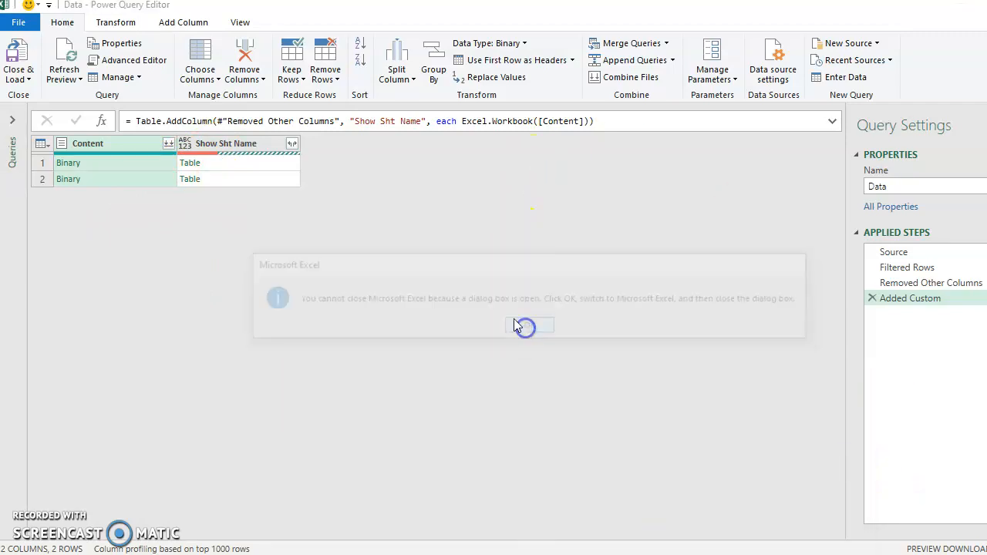
click(698, 552)
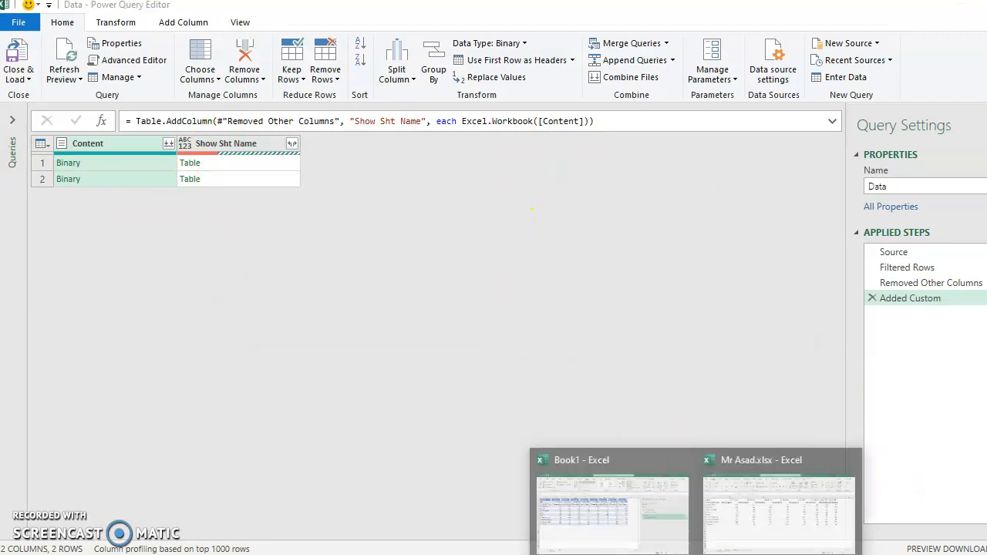
click(849, 455)
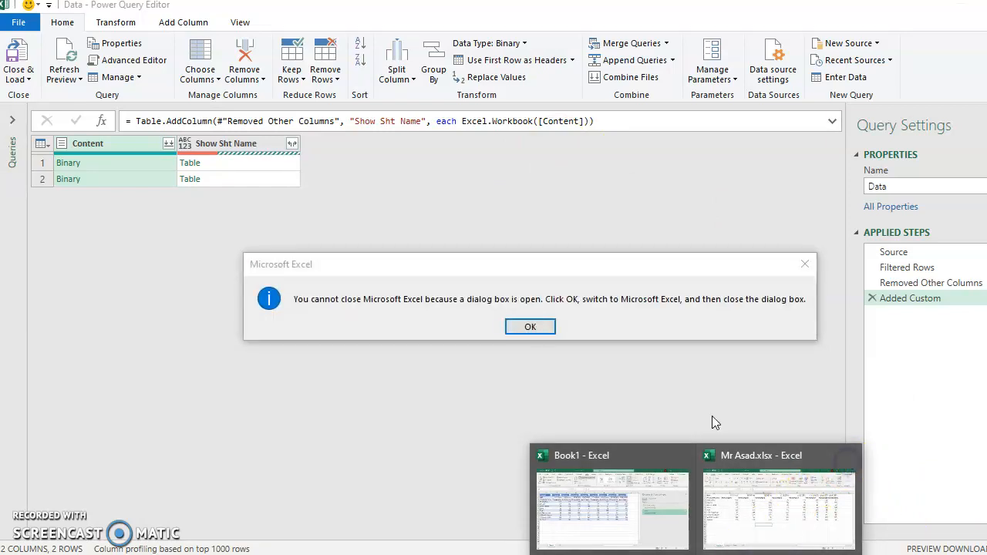
click(530, 329)
- Leave the query editor to close the open source workbook, and reopen the Data query for editing
click(19, 74)
click(40, 92)
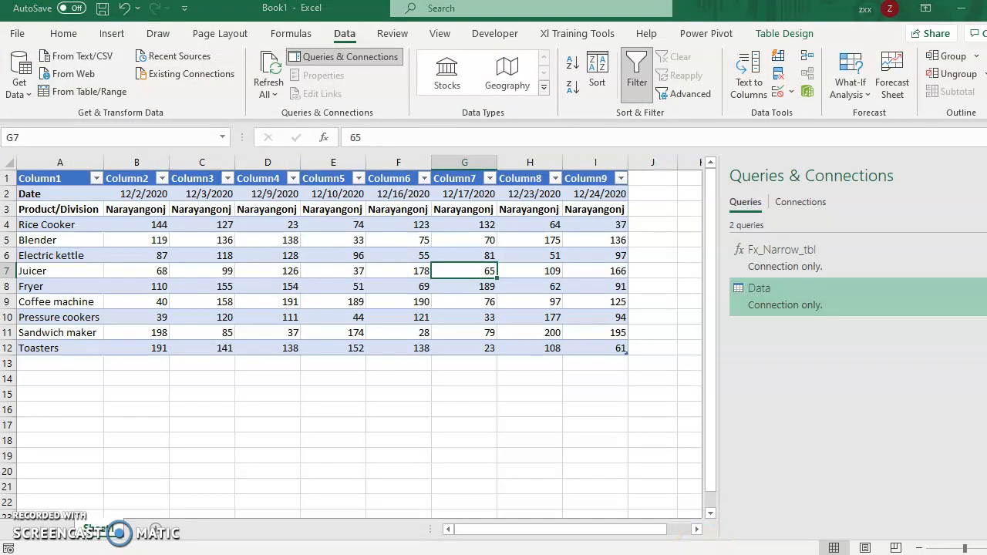
click(698, 552)
click(840, 458)
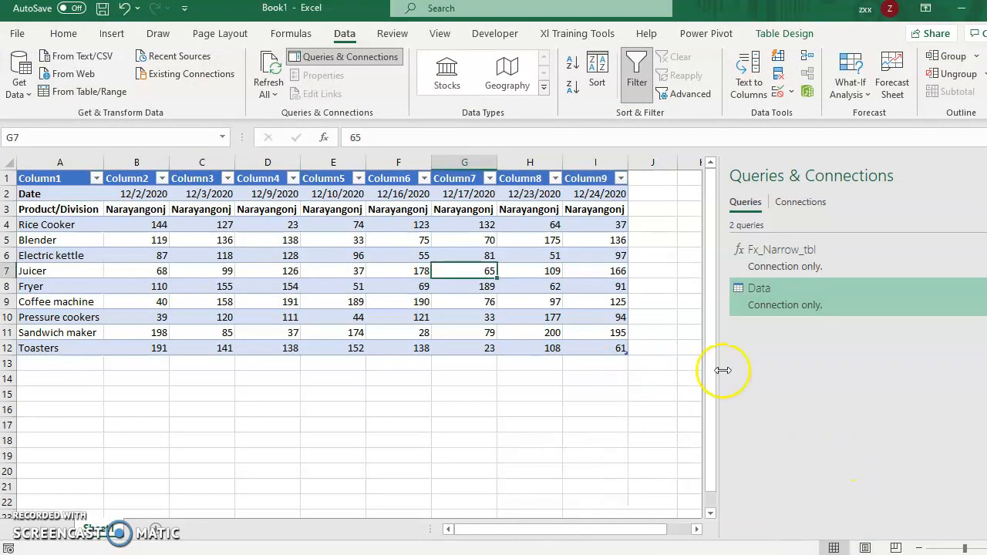
double_click(924, 307)
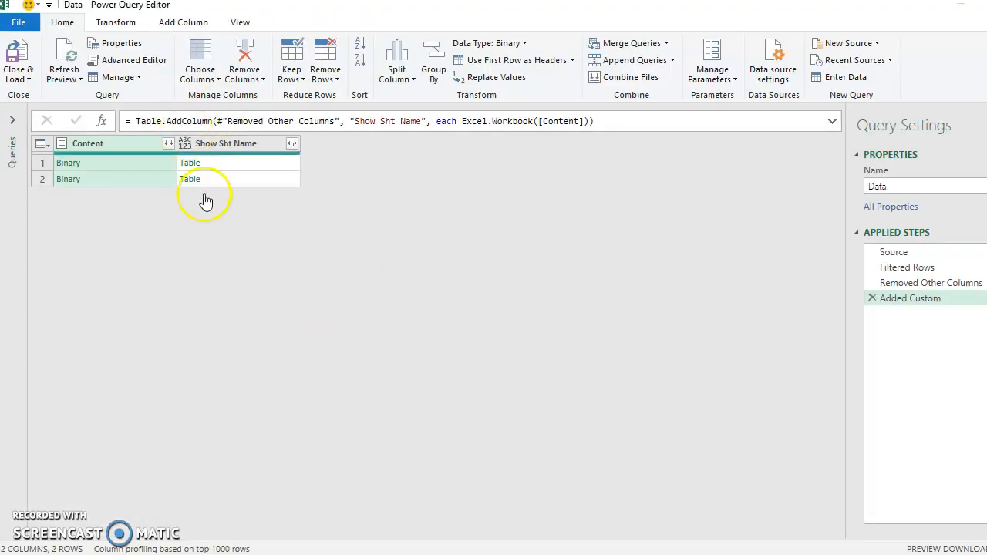
- Expand the Show Sht Name column into all its fields without using the original column name as prefix
click(238, 162)
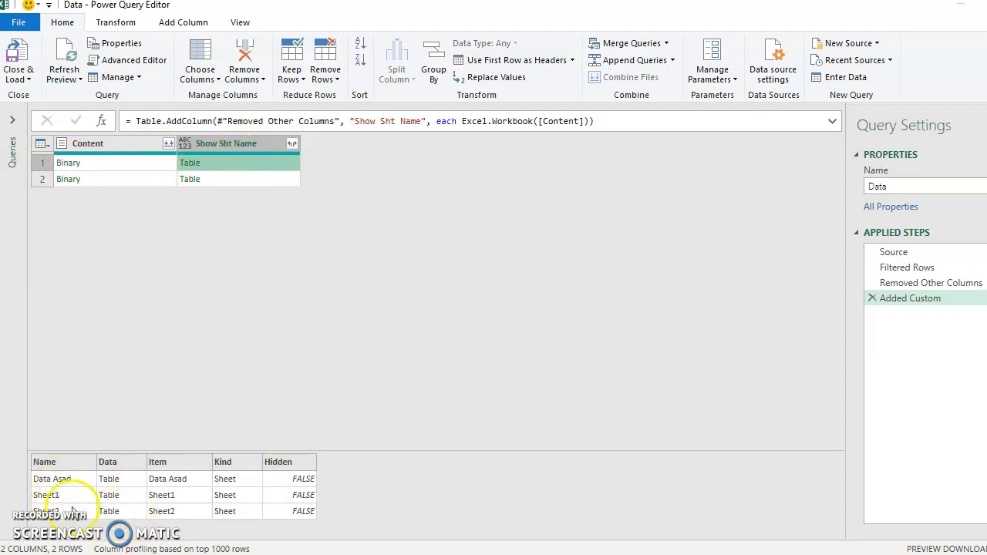
click(262, 180)
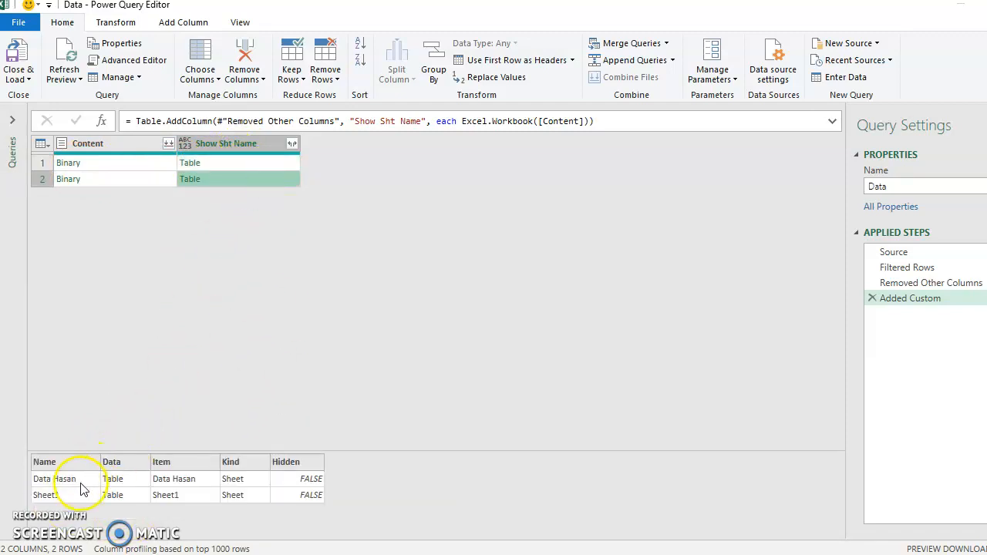
click(292, 144)
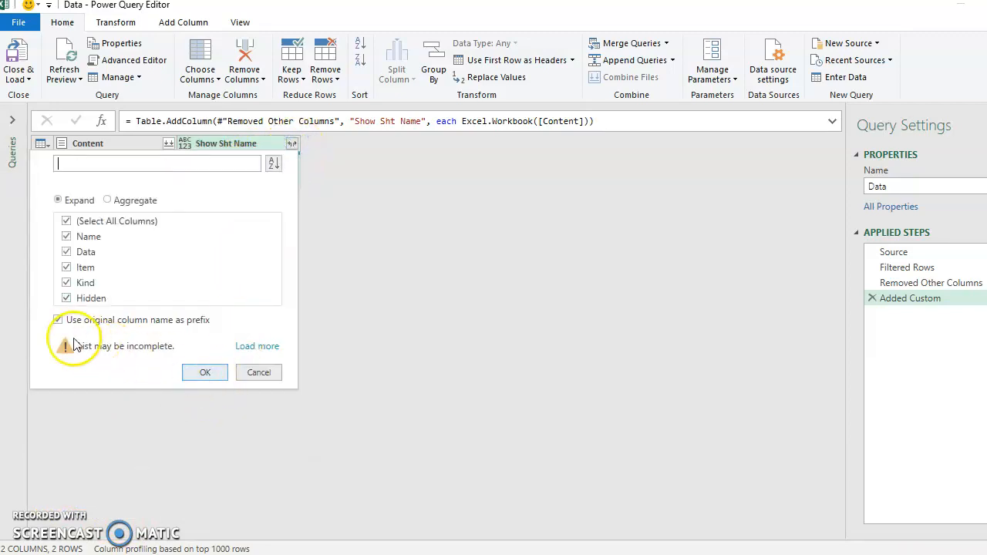
click(68, 324)
click(204, 372)
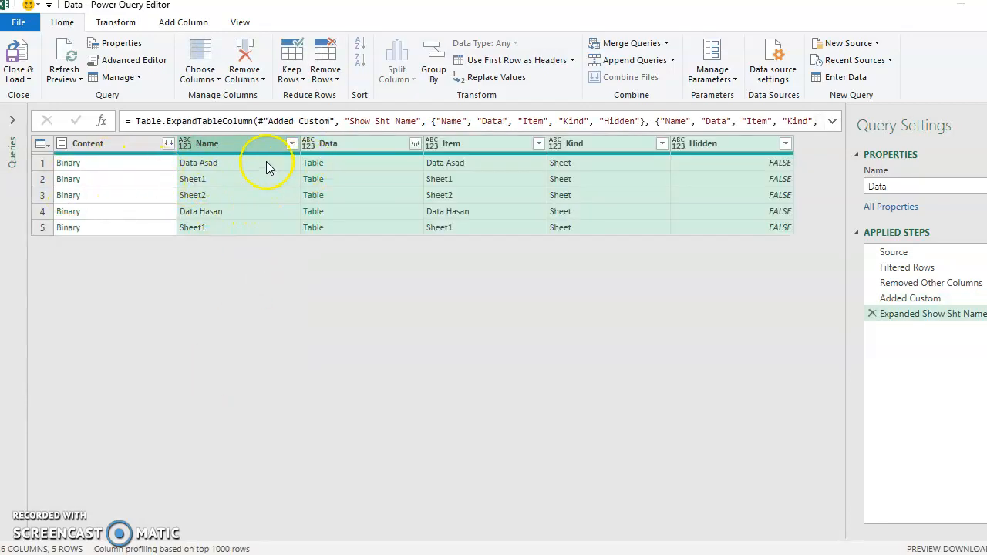
- Preview the nested table of each sheet in the Data column to compare the data sheets with the extra sheets
click(364, 163)
click(363, 180)
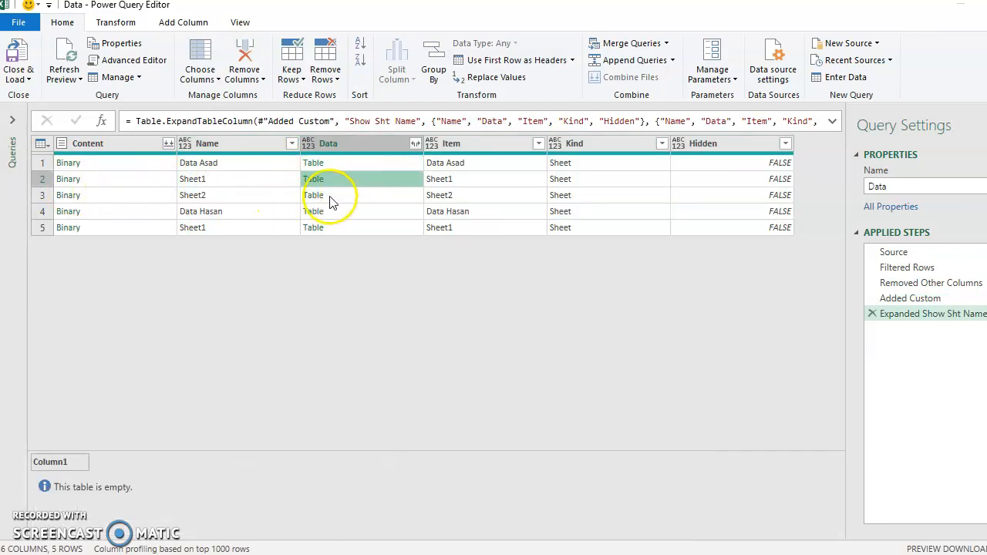
click(351, 195)
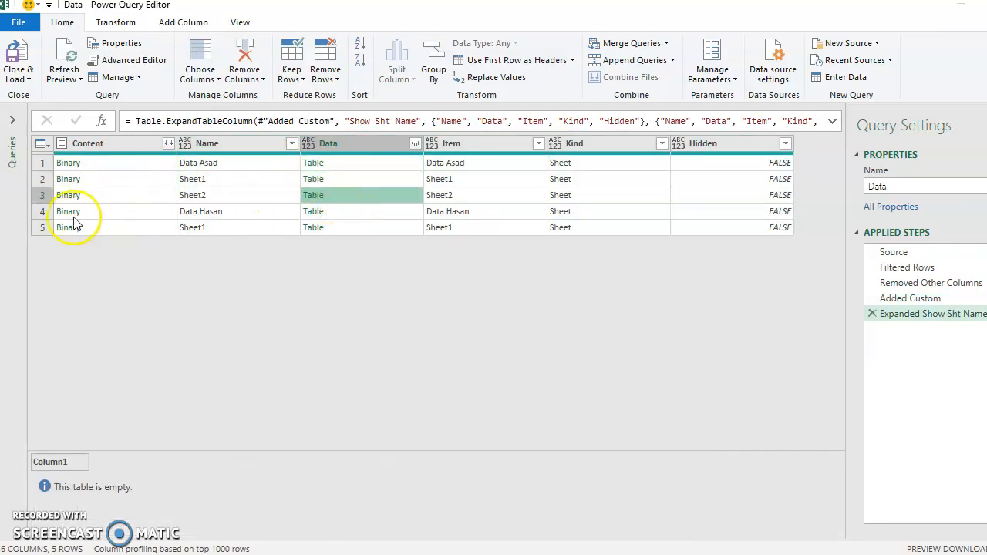
click(390, 213)
click(367, 228)
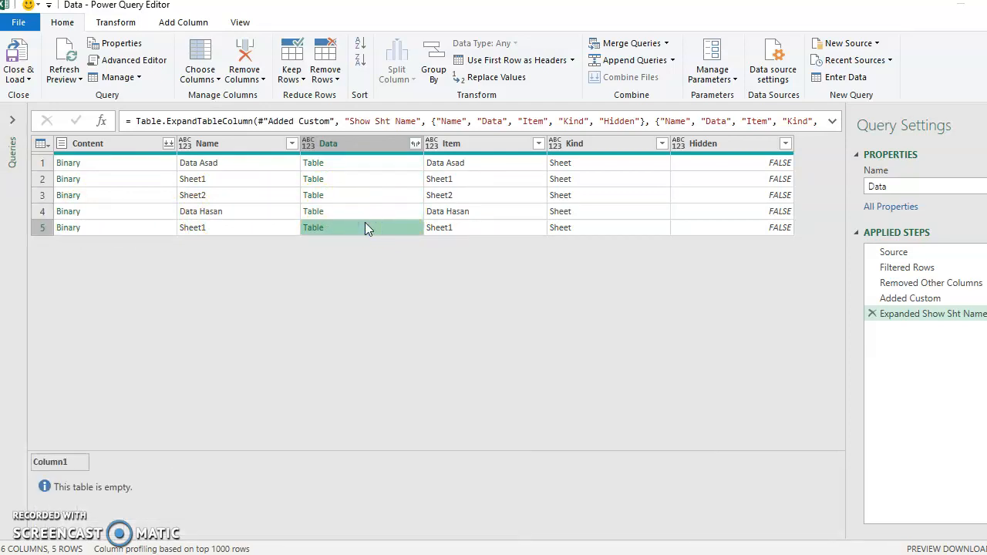
click(372, 161)
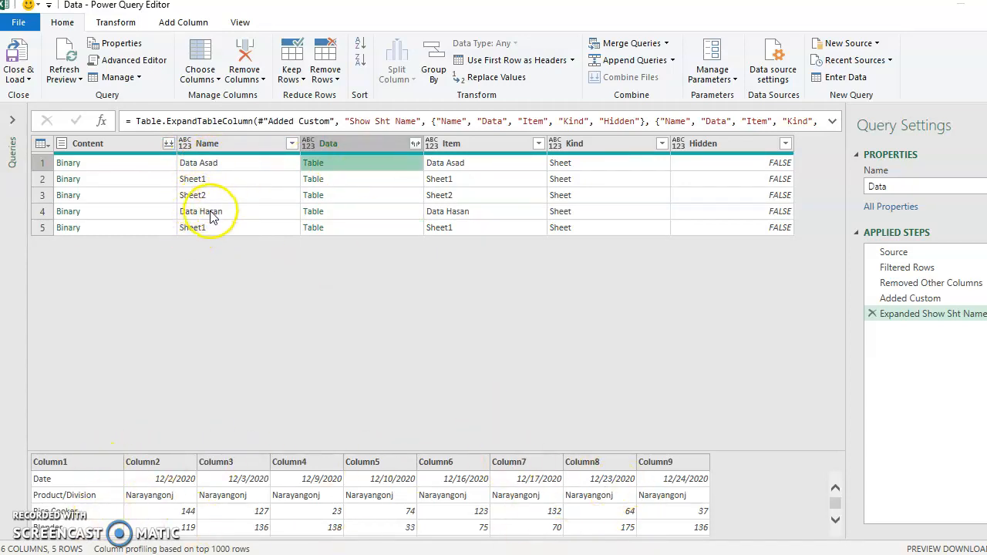
click(356, 213)
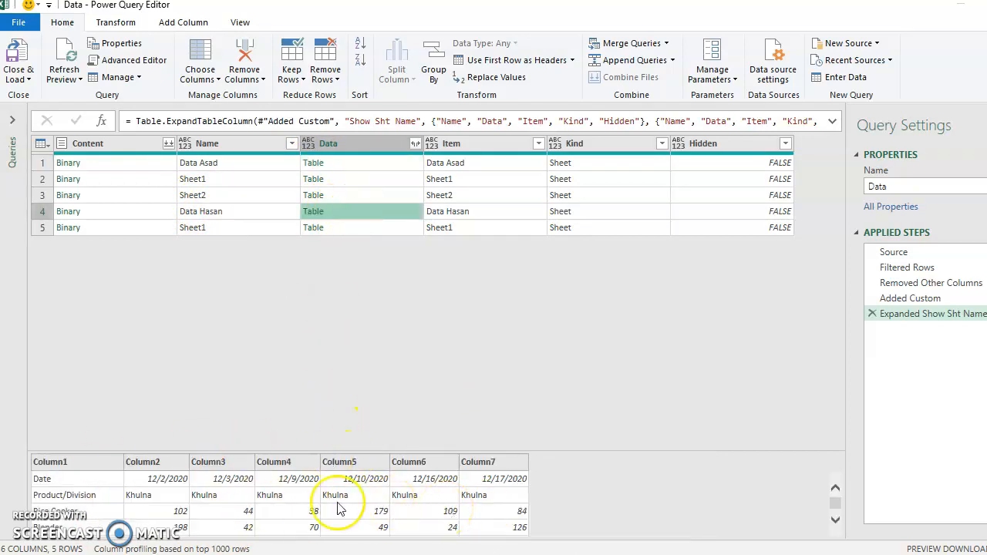
click(220, 182)
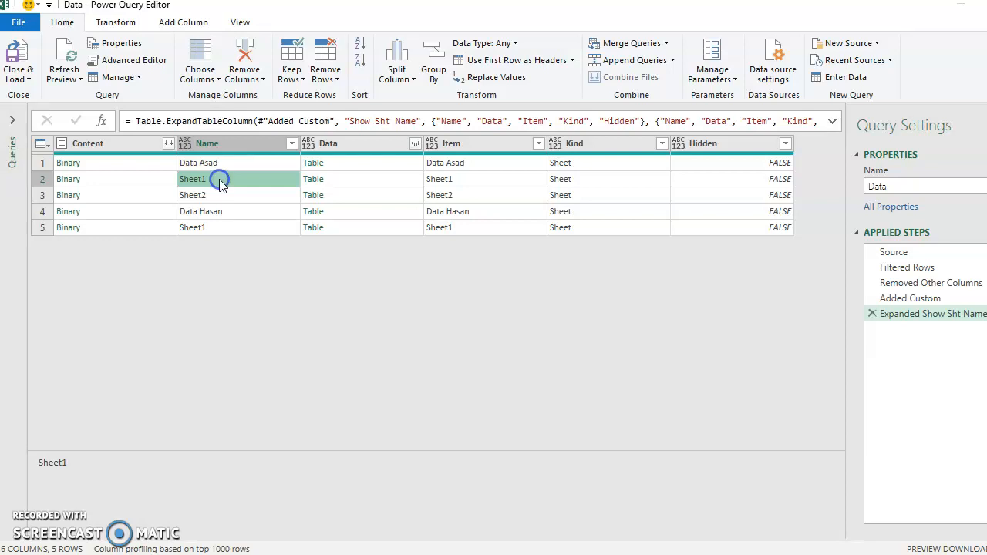
click(378, 178)
click(377, 195)
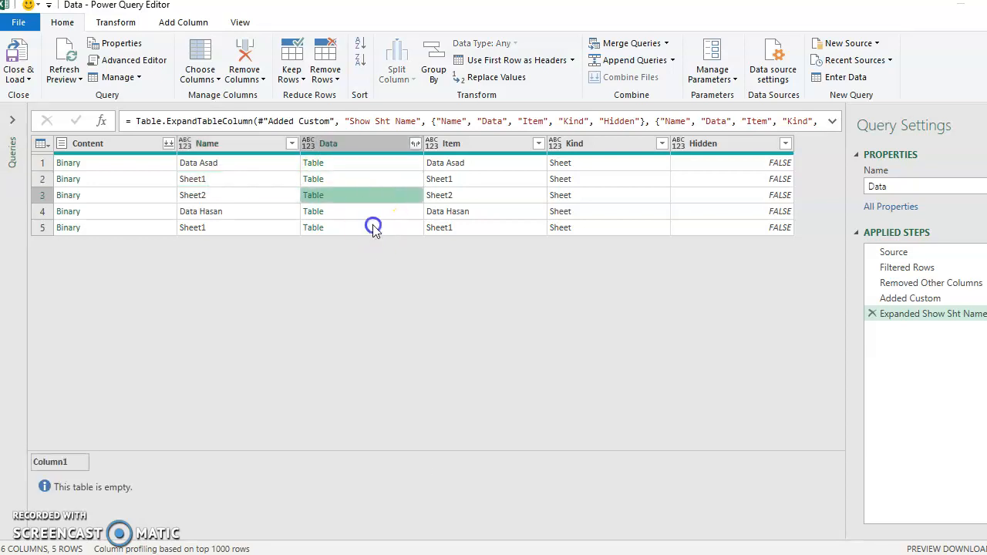
click(373, 228)
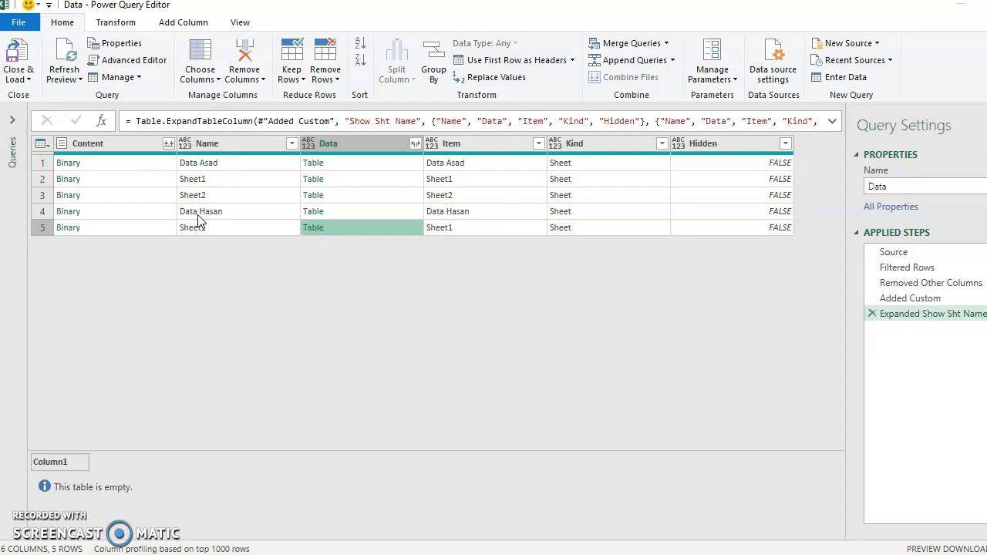
- Filter the Name column to keep only rows that begin with "Data"
click(292, 144)
mouse_move(110, 257)
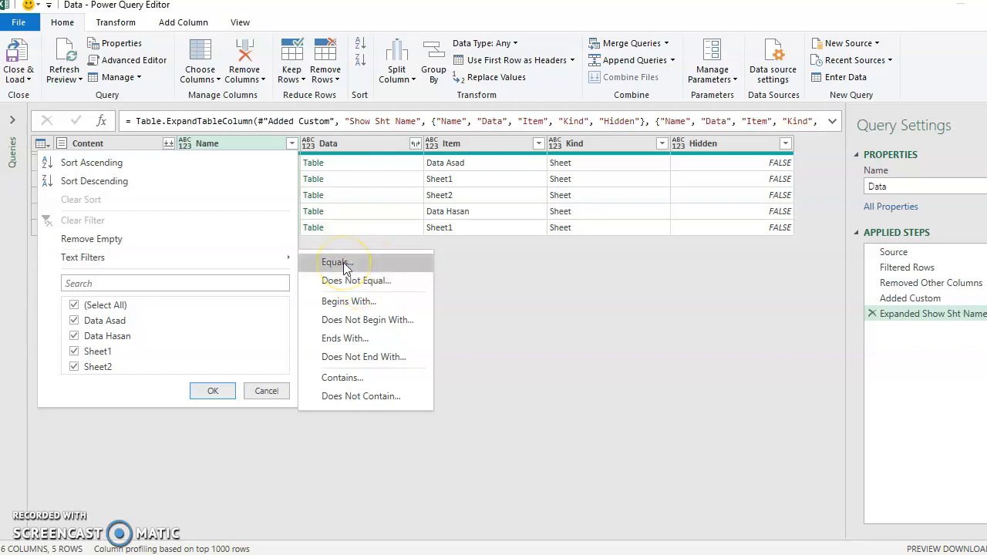
click(343, 303)
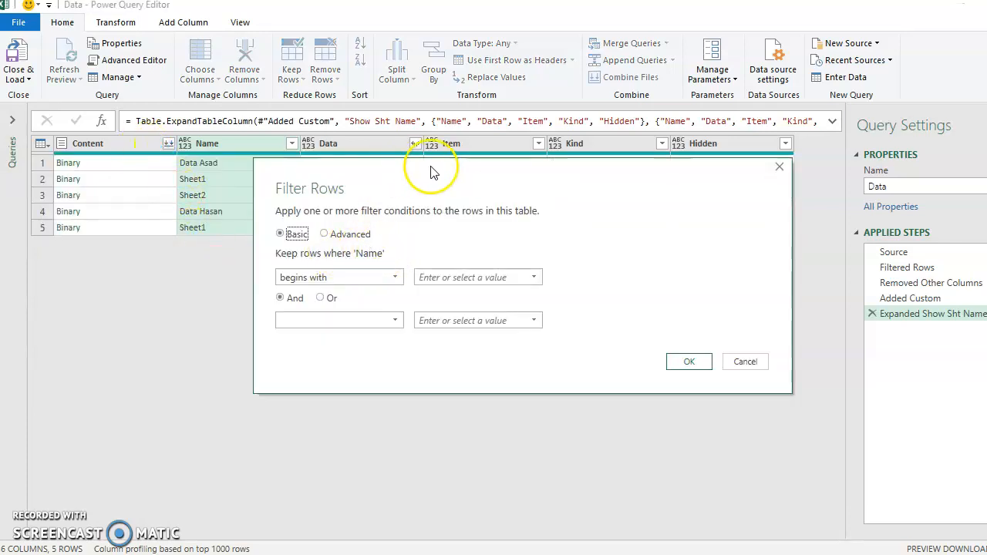
drag(435, 168, 572, 170)
click(604, 281)
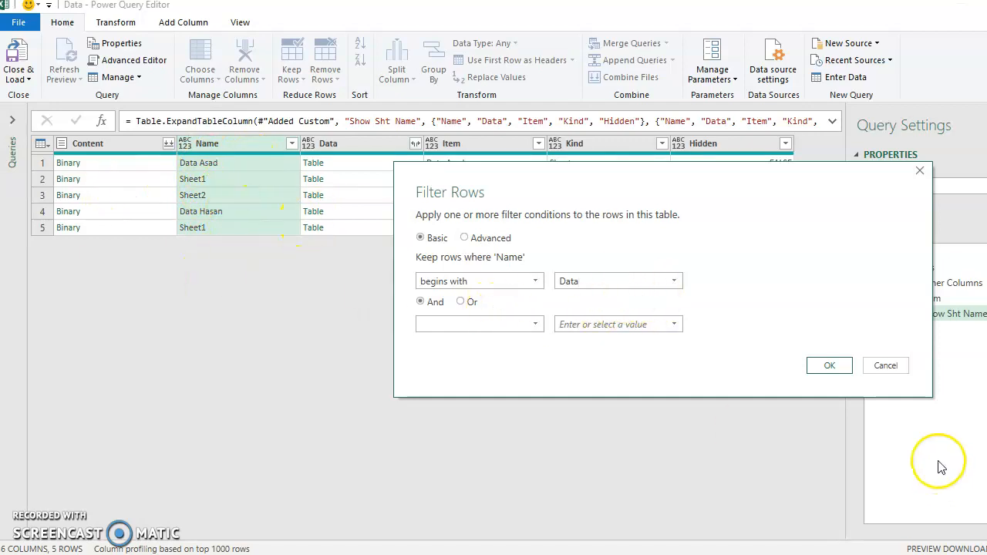
click(829, 365)
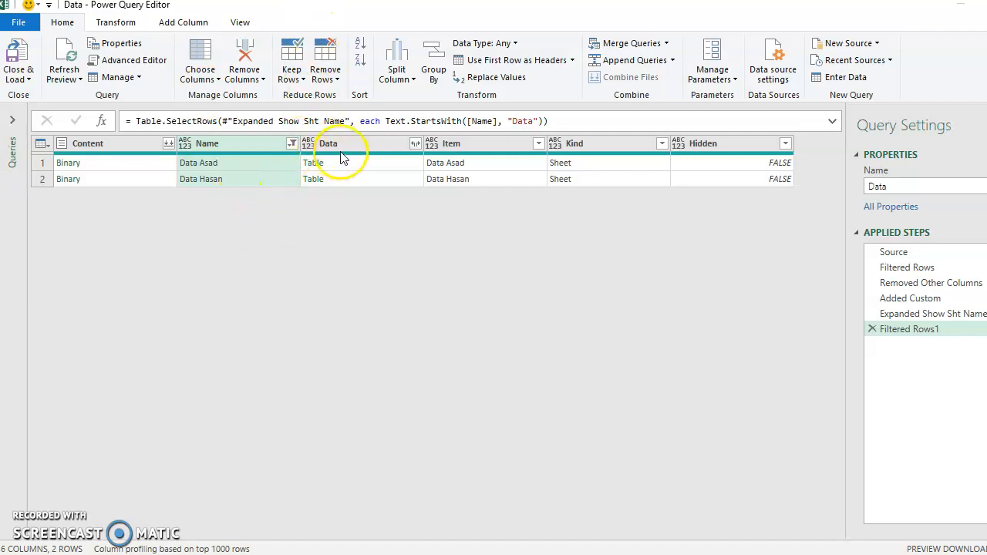
- Keep only the Name and Data columns of the filtered sheets and remove all other columns
click(361, 168)
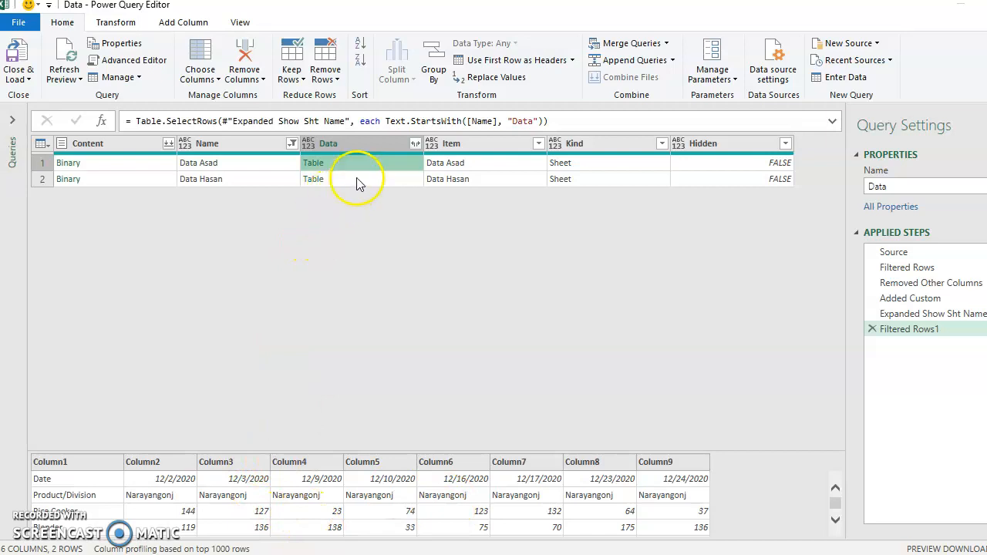
click(357, 180)
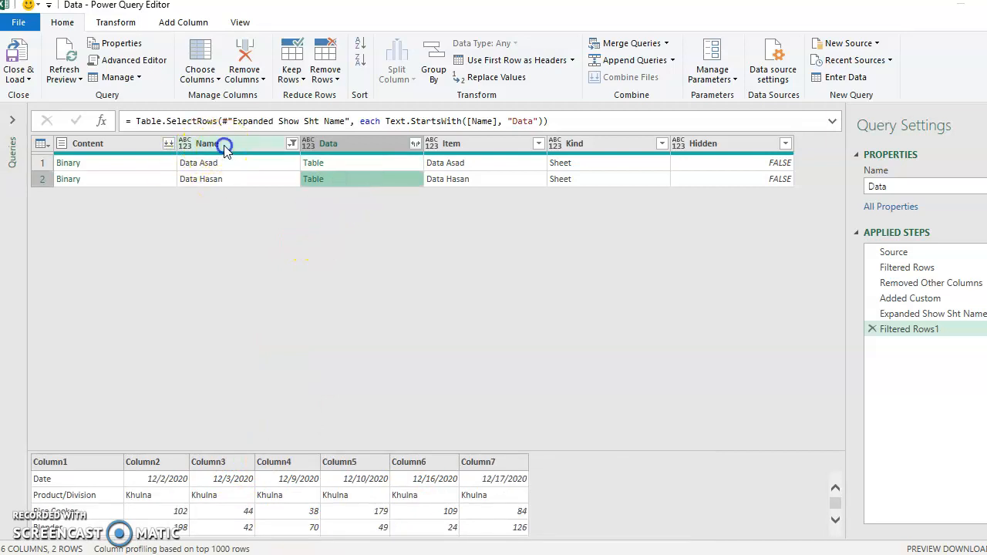
click(225, 146)
ctrl+click(357, 144)
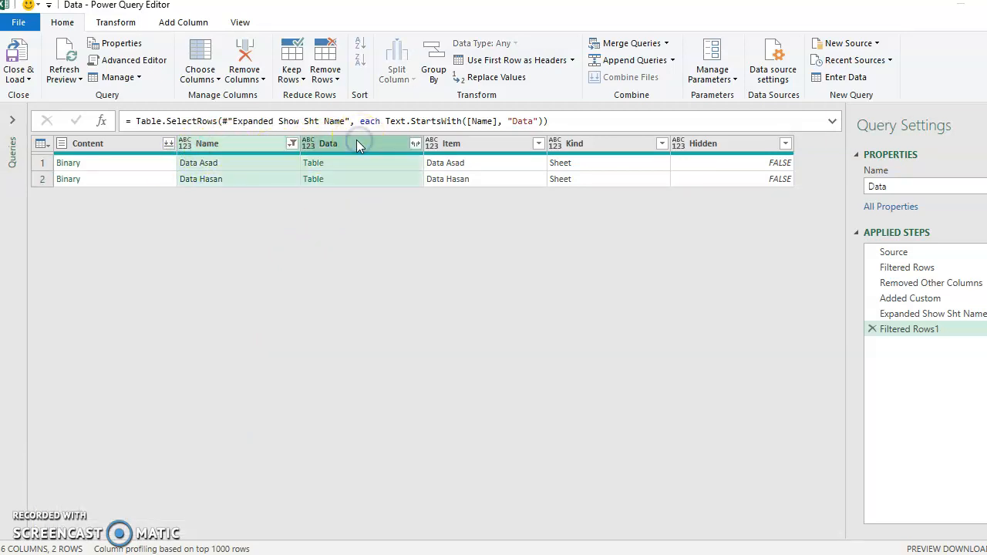
right_click(360, 144)
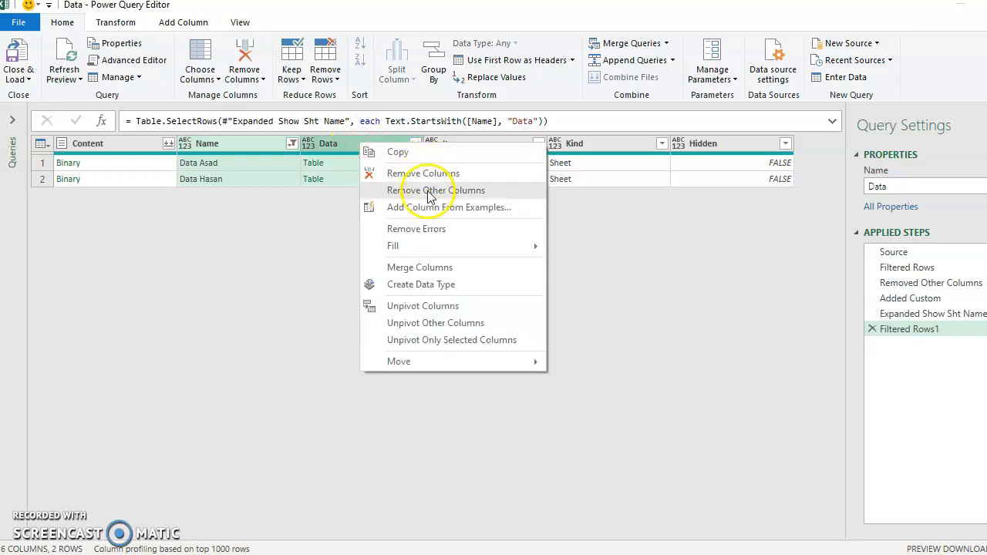
click(428, 195)
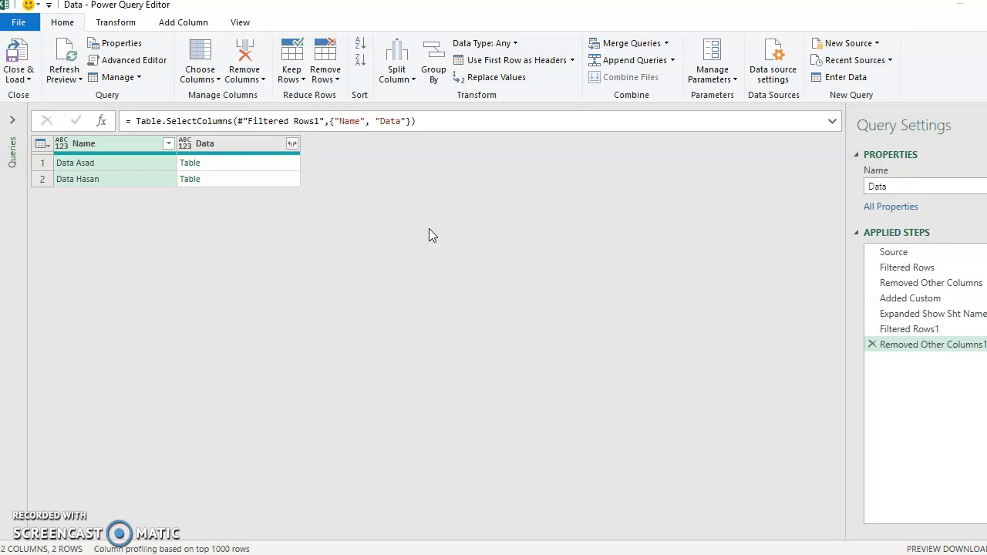
- Preview the two remaining Data tables and examine the parameter of the Fx_Narrow_tbl function in the query list
click(255, 165)
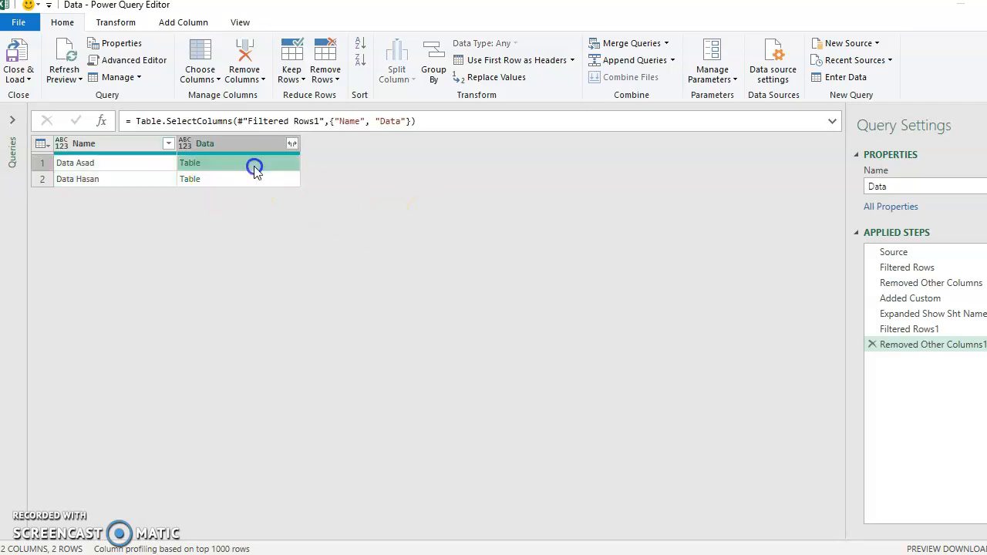
click(254, 182)
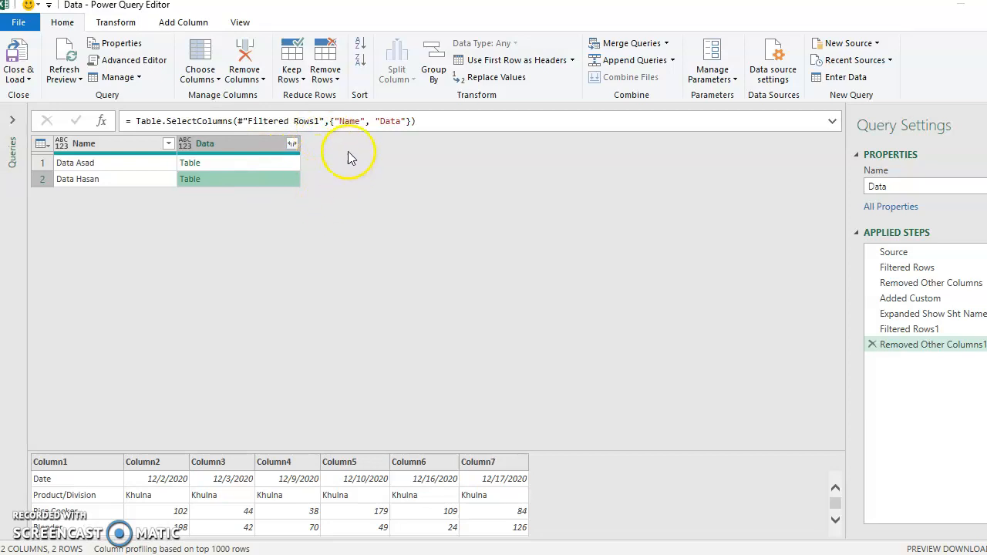
click(10, 121)
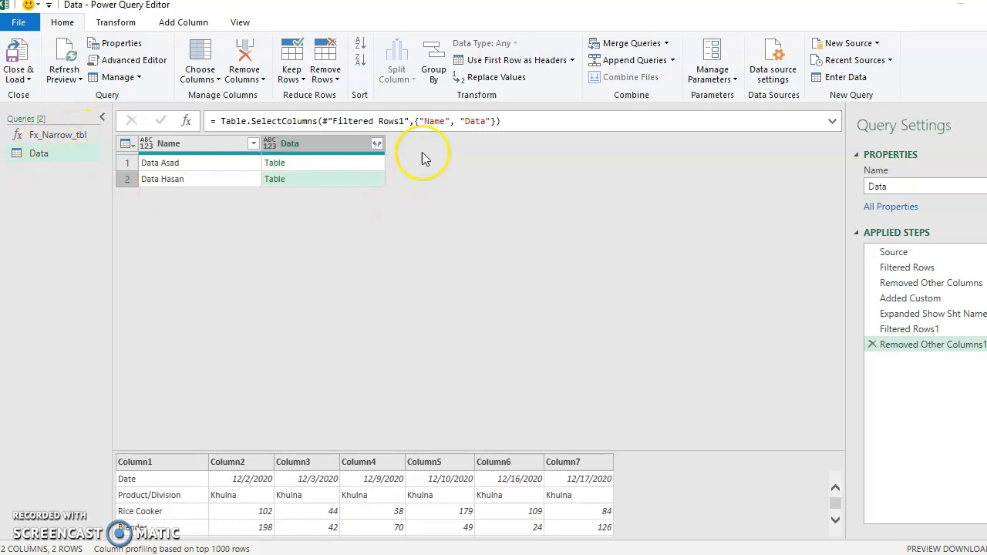
click(343, 163)
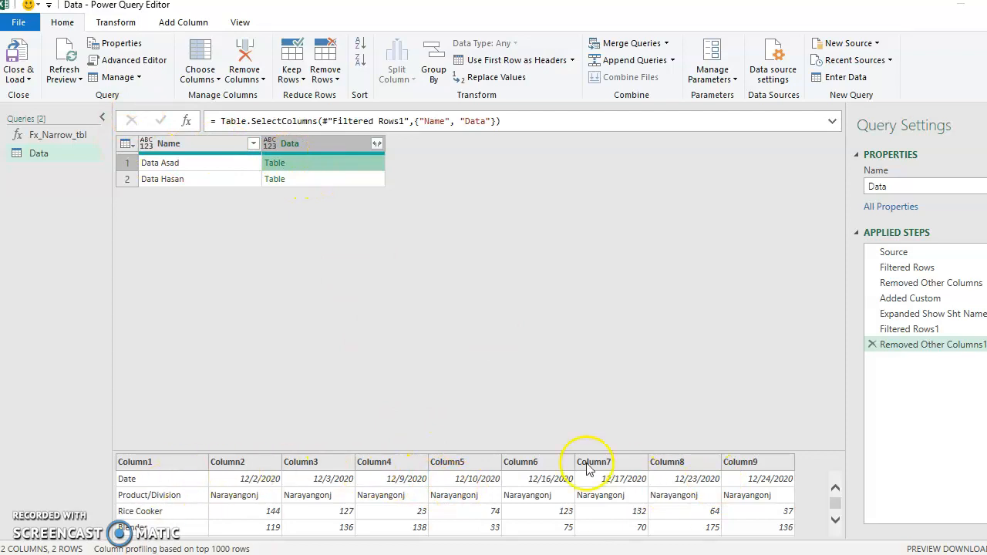
click(53, 136)
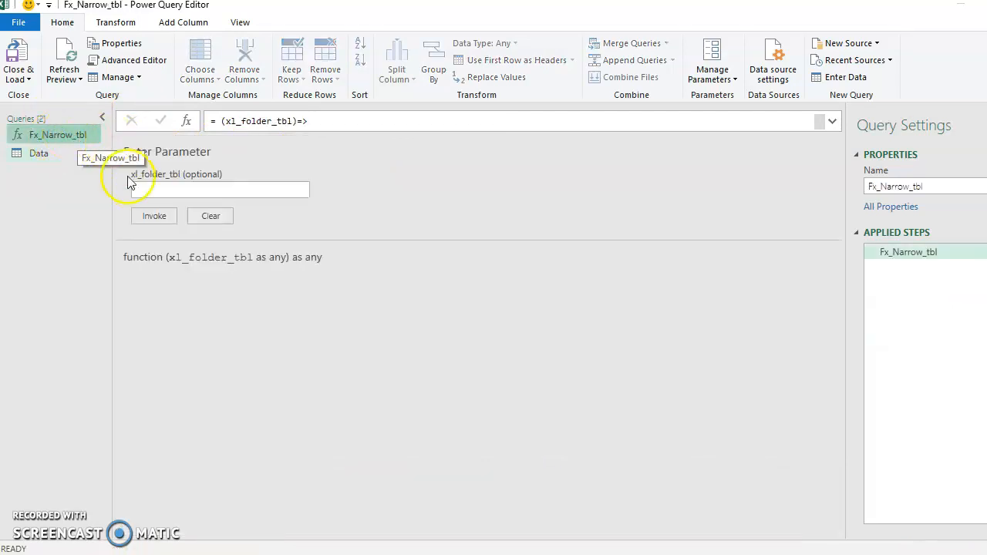
click(35, 155)
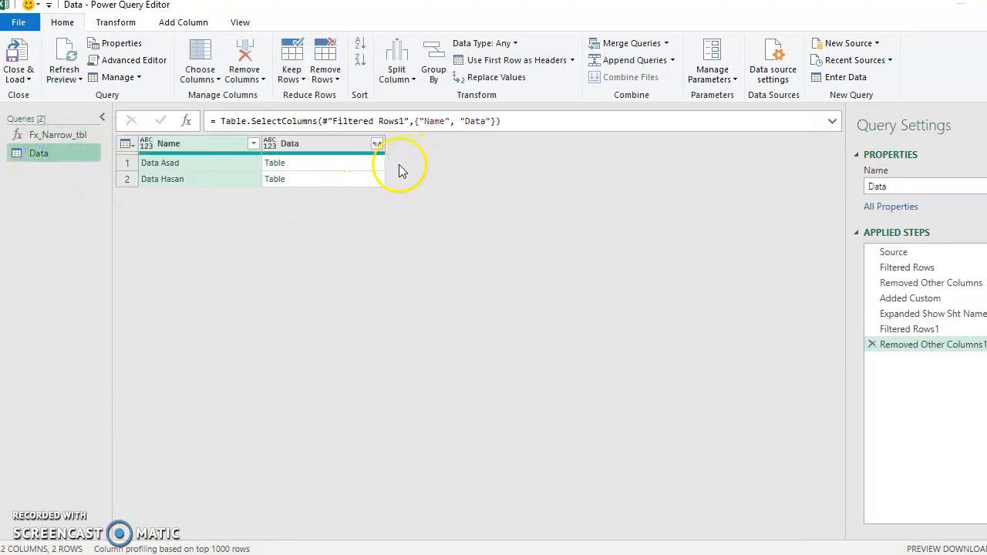
click(399, 164)
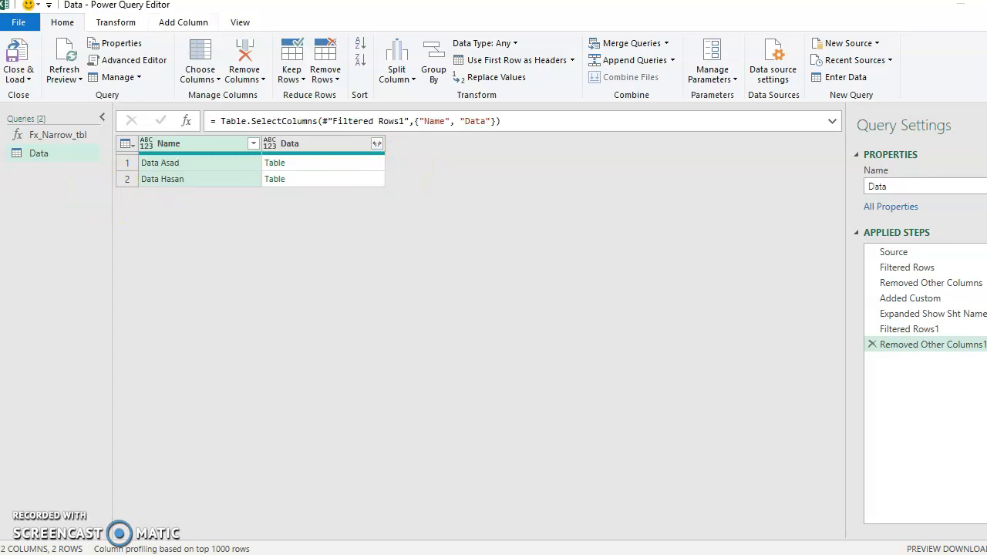
- Invoke the Fx_Narrow_tbl custom function as a new column, with the Data column as its xl_folder_tbl parameter
click(182, 22)
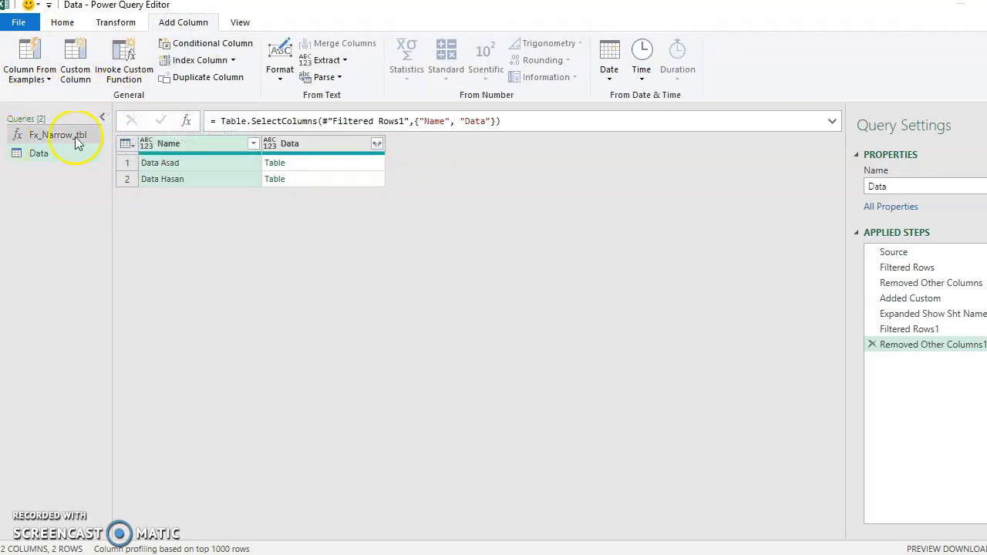
click(124, 61)
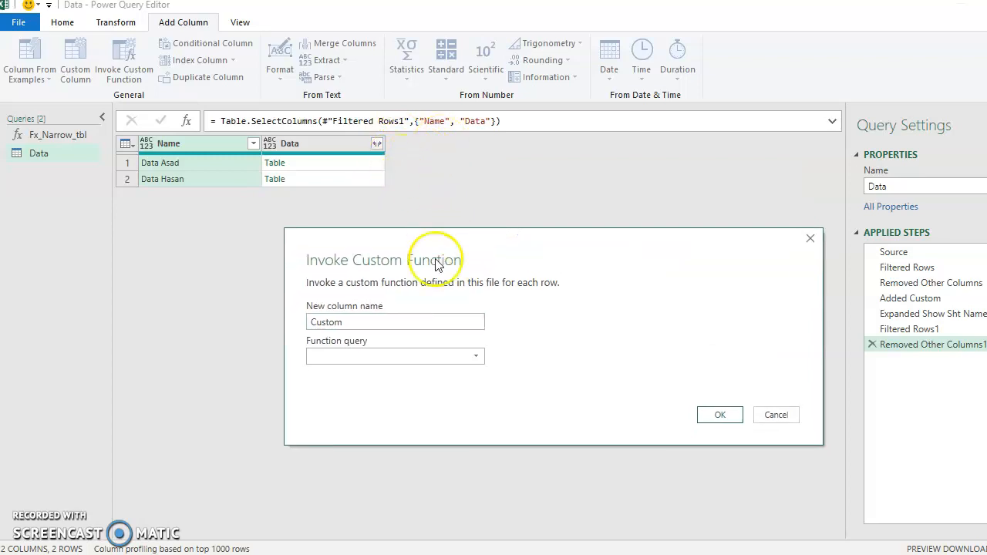
click(473, 357)
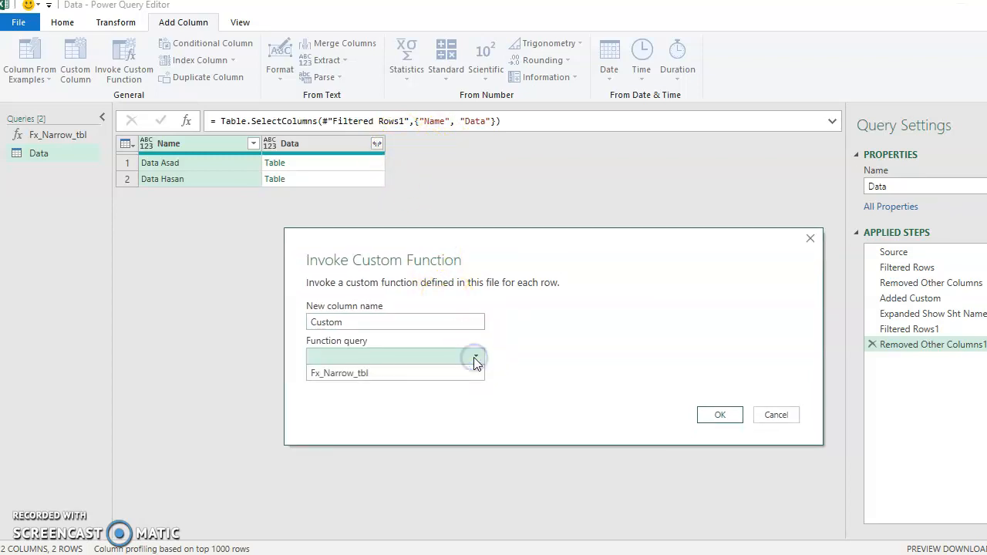
click(341, 373)
drag(484, 238, 427, 221)
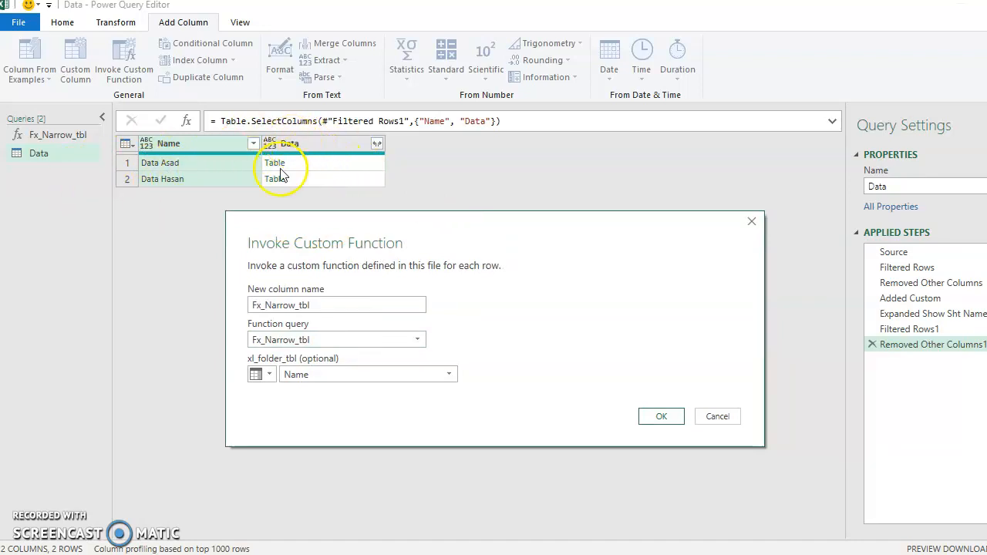
click(386, 376)
click(326, 405)
click(634, 408)
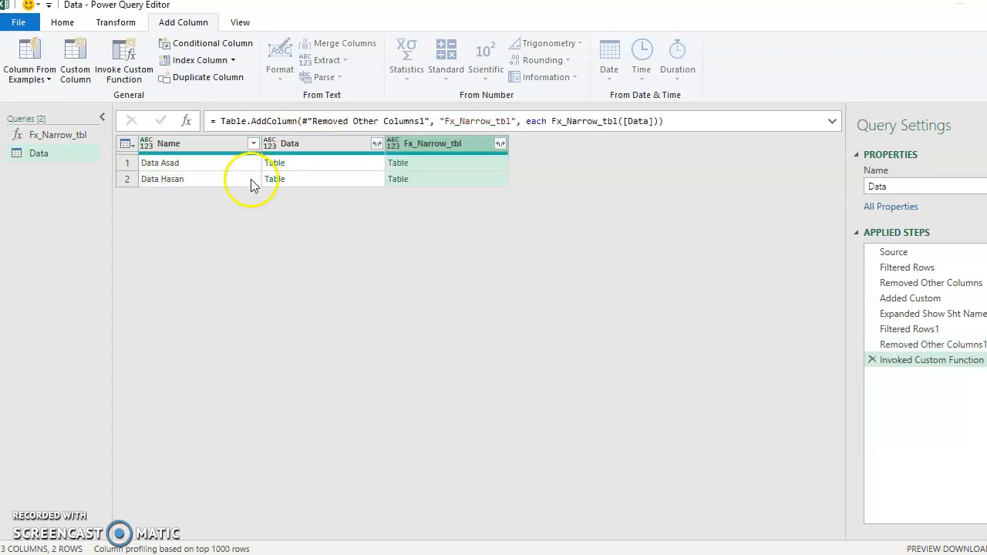
- Preview the tables in the Data and Fx_Narrow_tbl columns for both rows to compare their original and reshaped layouts
click(322, 164)
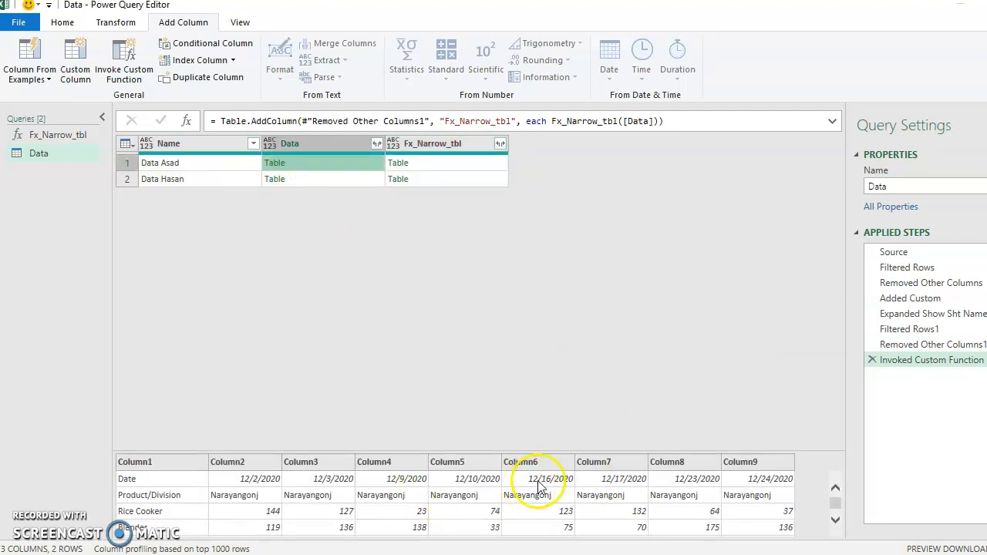
click(447, 163)
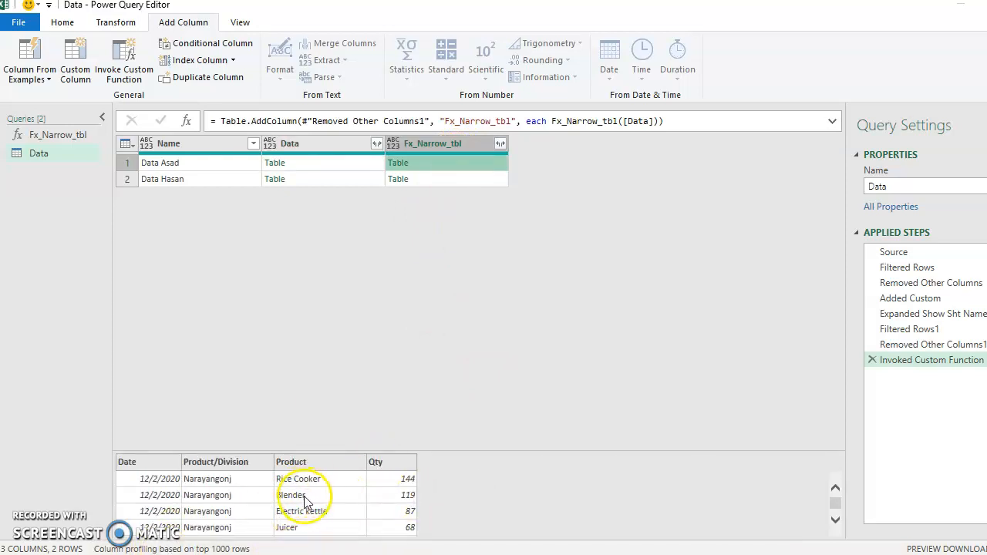
click(337, 179)
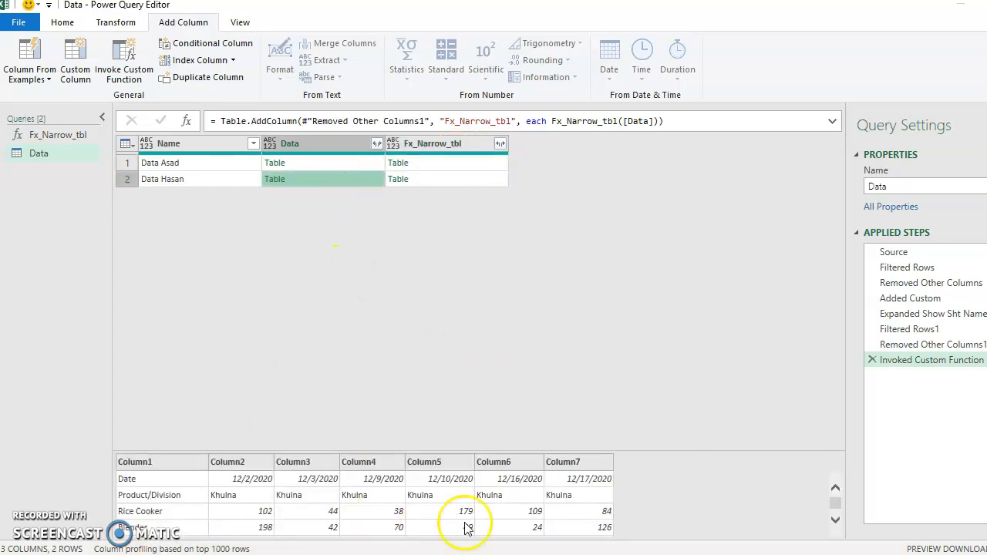
click(465, 179)
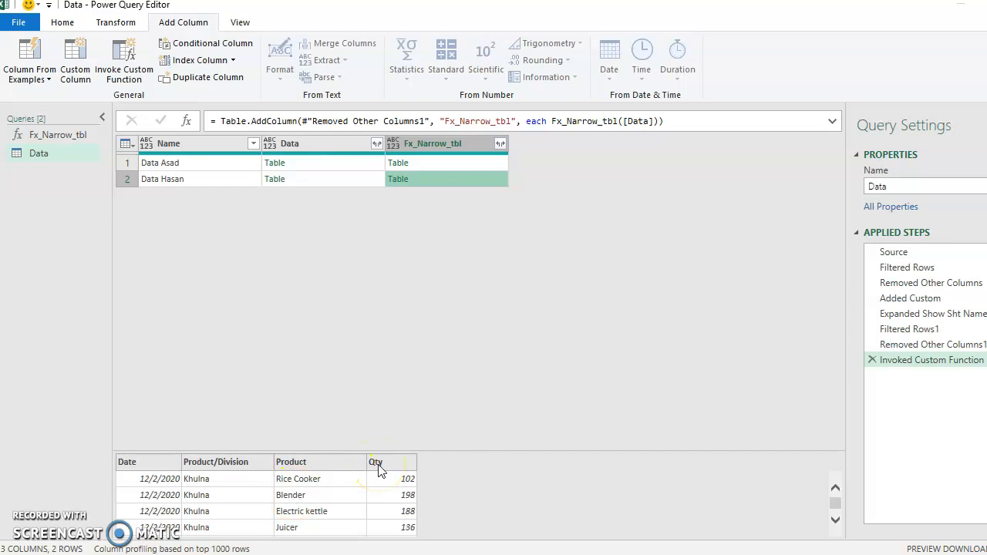
- Remove the Data column, keeping the Name and Fx_Narrow_tbl columns
click(320, 141)
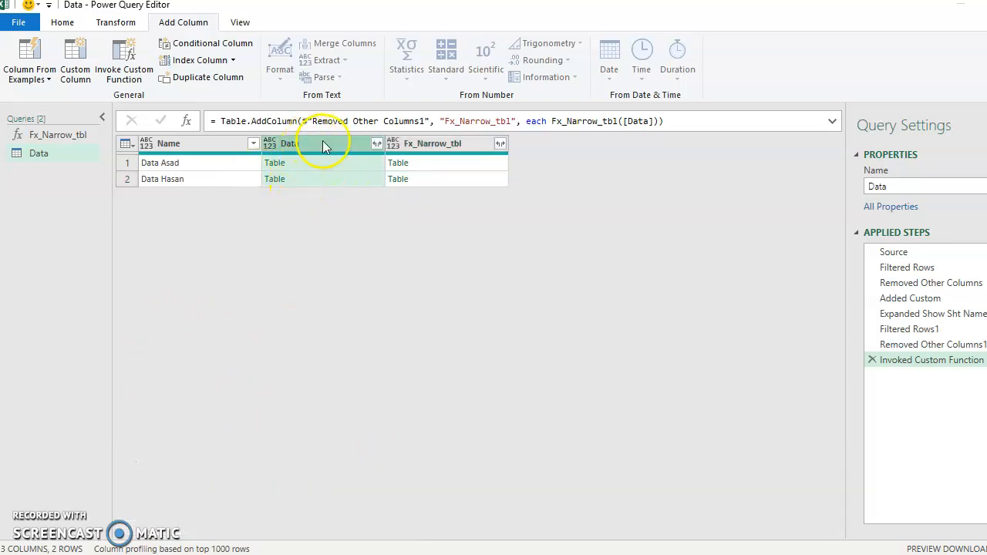
right_click(325, 145)
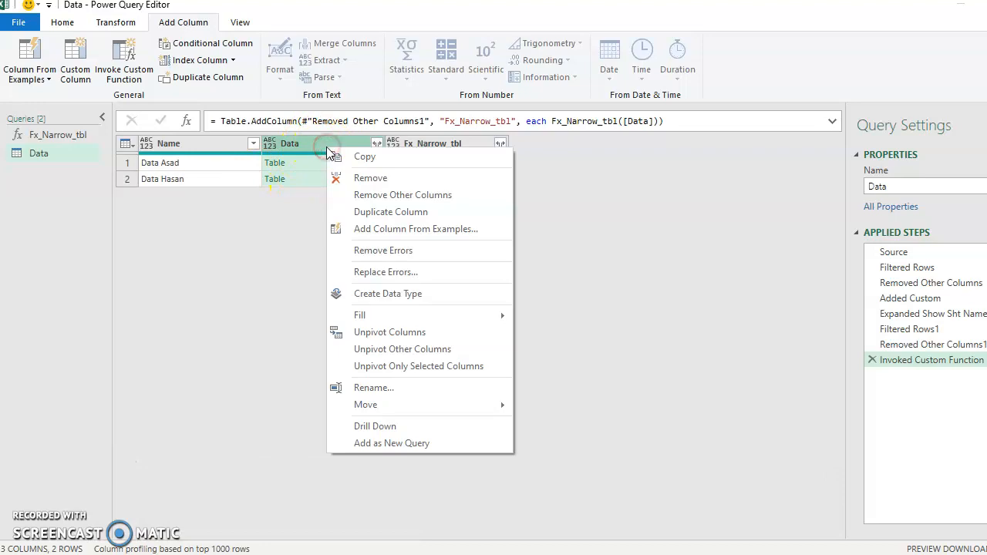
click(384, 181)
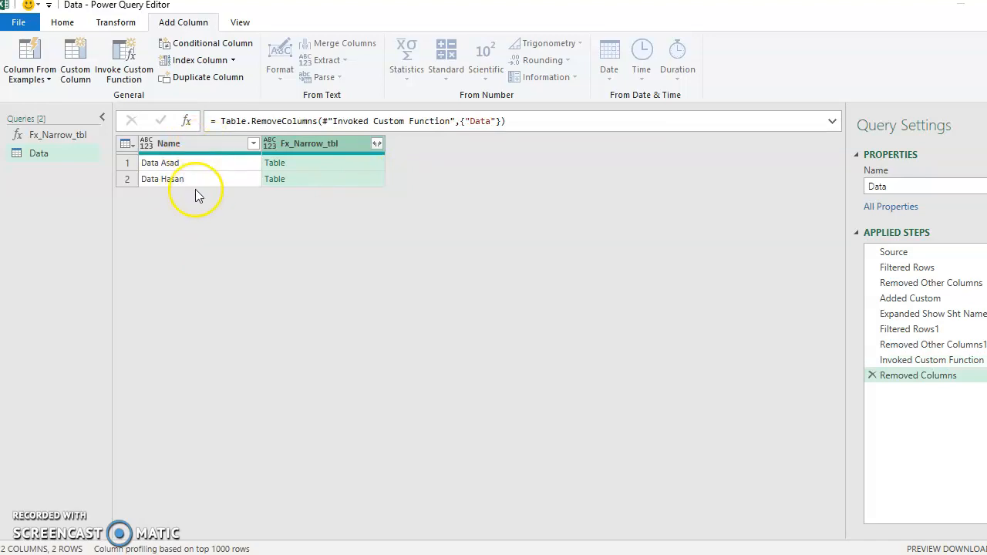
- Expand the Fx_Narrow_tbl column into Date, Product/Division, Product and Qty without a name prefix, and review the combined rows
click(340, 165)
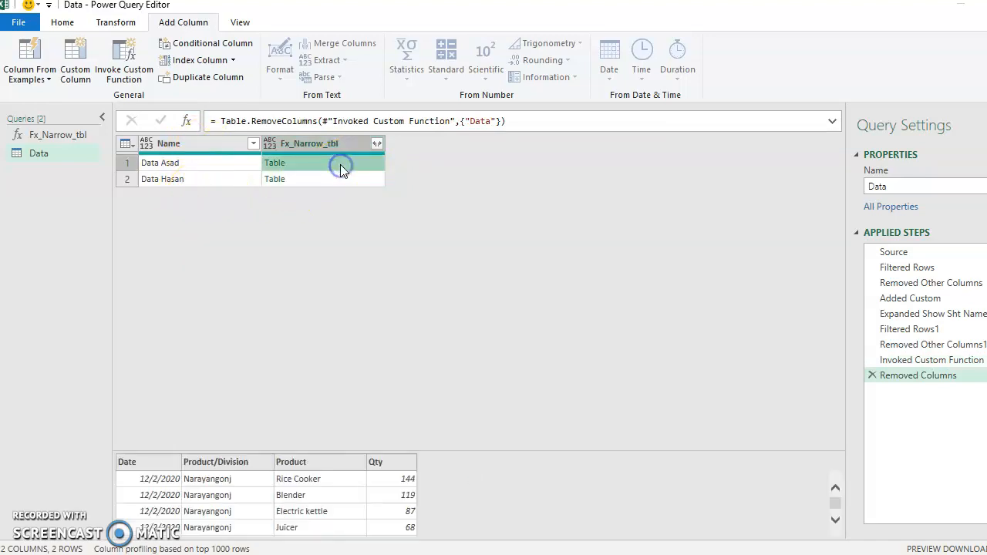
click(376, 144)
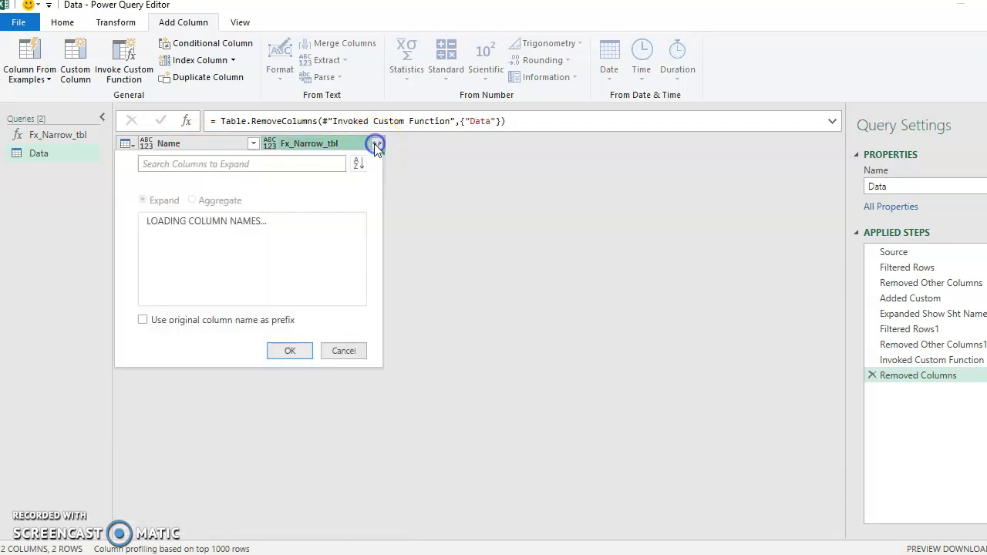
click(290, 356)
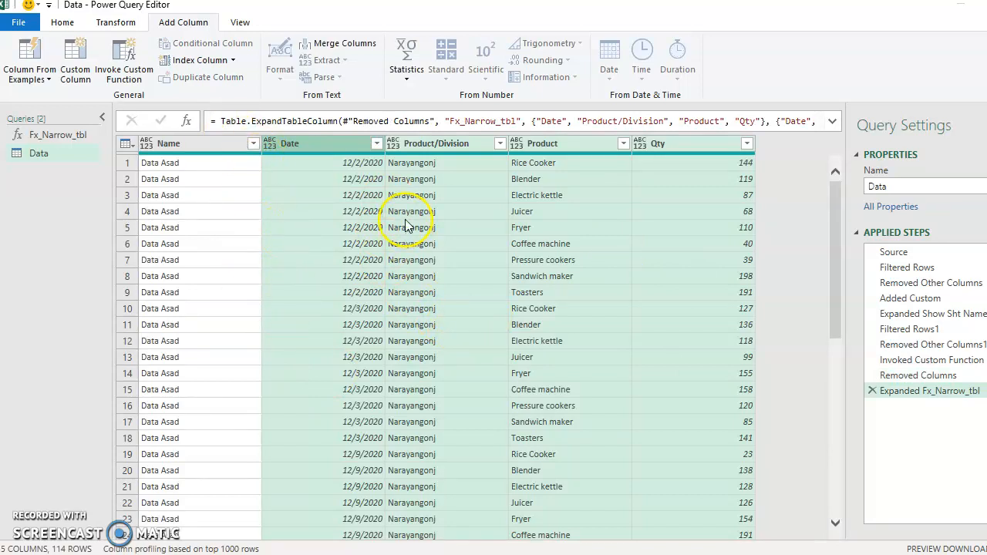
scroll(324, 355, down, 9)
scroll(316, 356, down, 20)
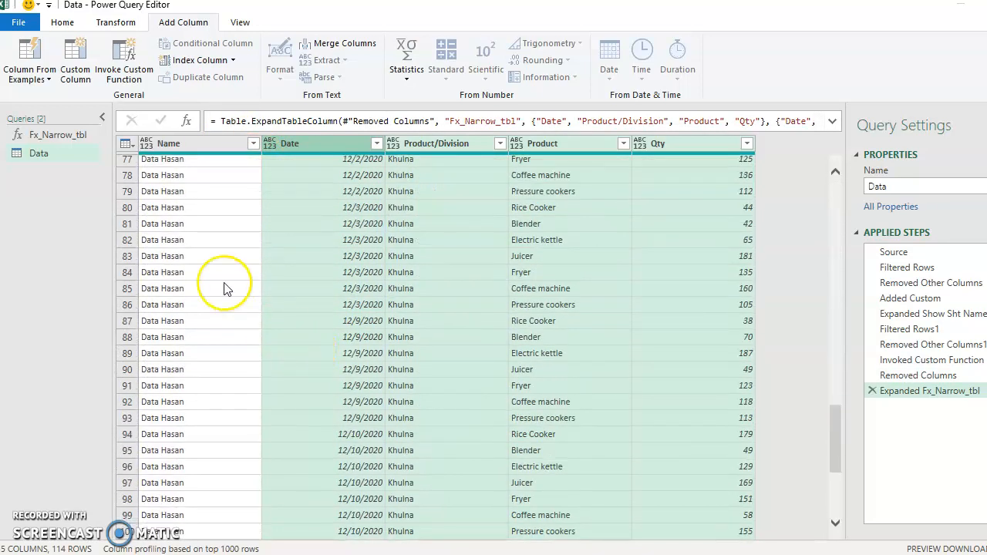
scroll(298, 340, up, 20)
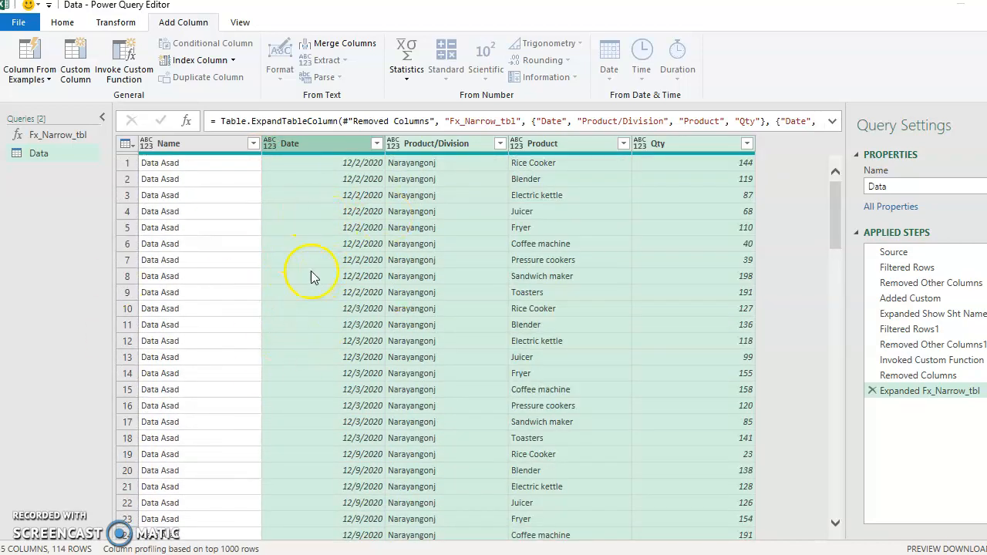
- Check the distinct values of the Name column in its filter list
click(163, 146)
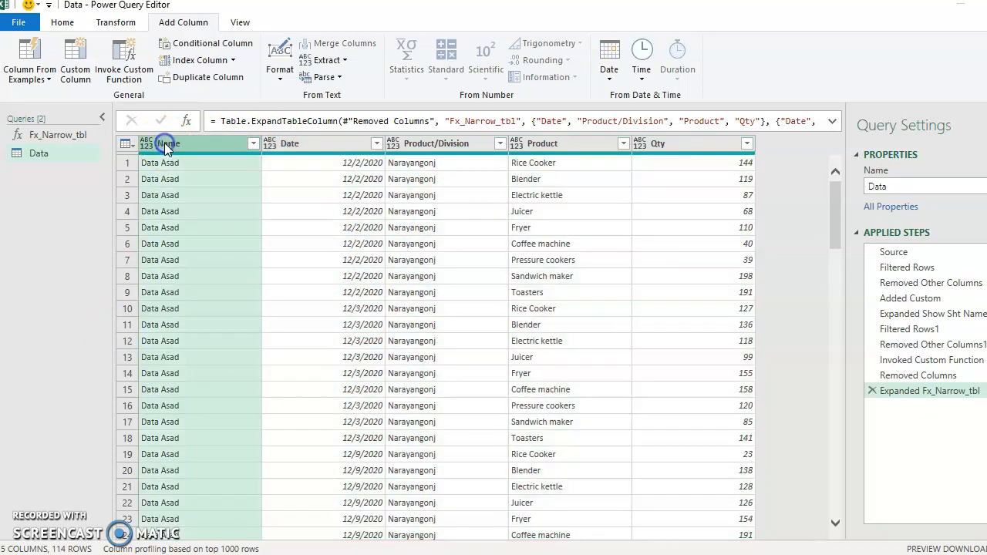
click(253, 146)
click(372, 295)
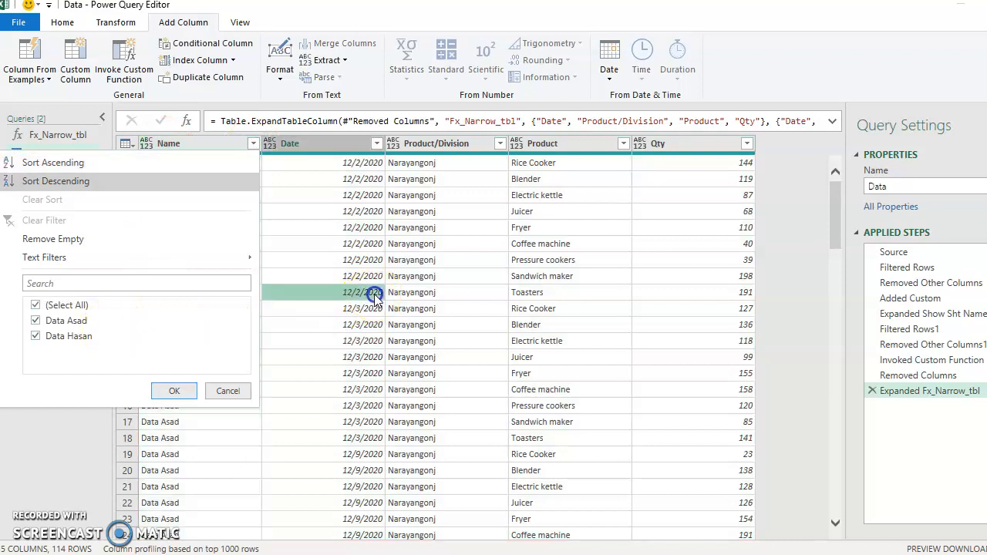
- Split the Name column by the Space delimiter at the left-most occurrence
click(204, 145)
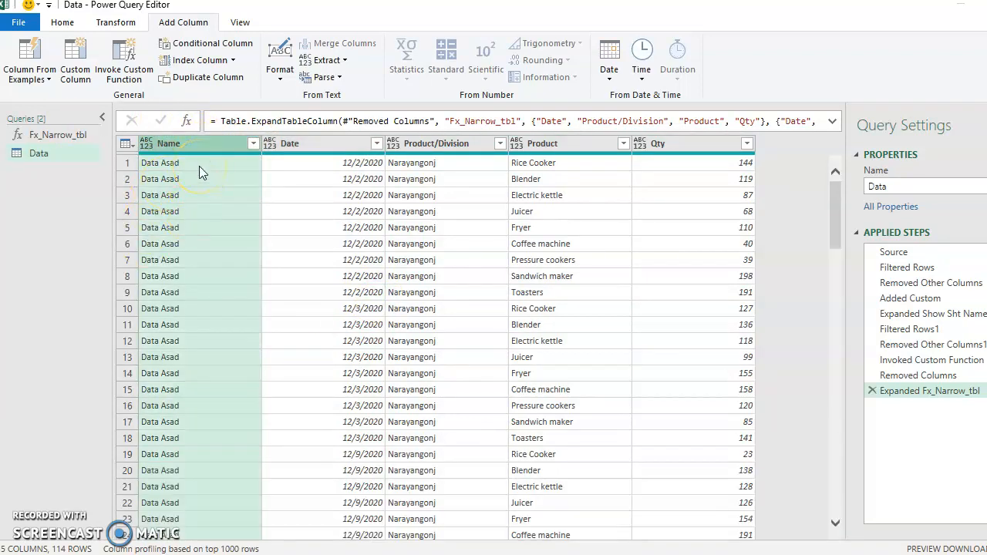
click(70, 21)
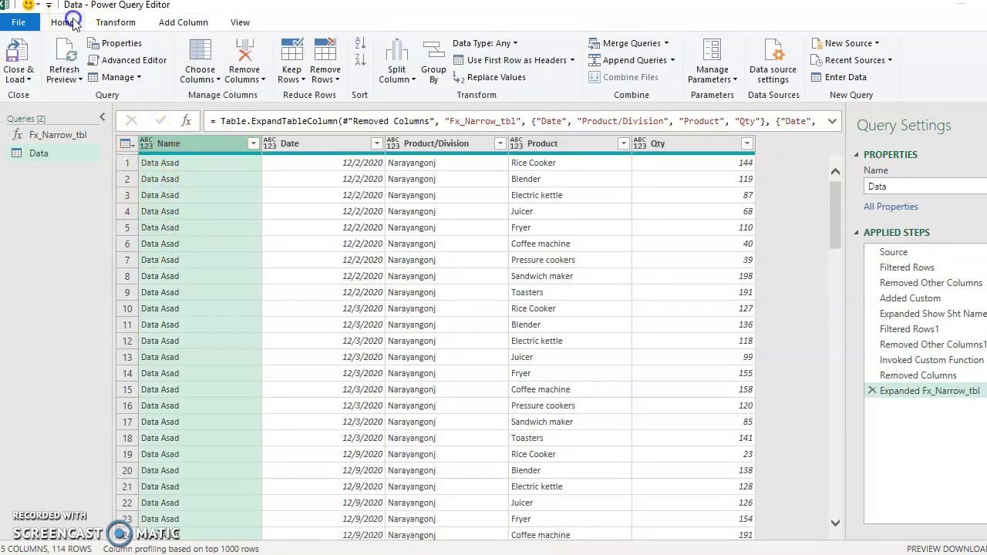
click(399, 77)
click(429, 97)
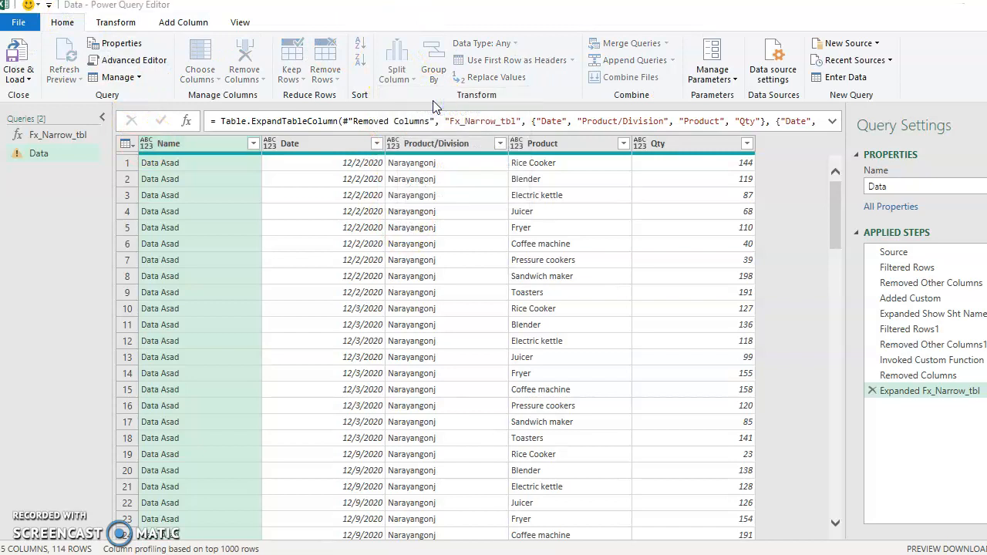
drag(409, 110, 513, 107)
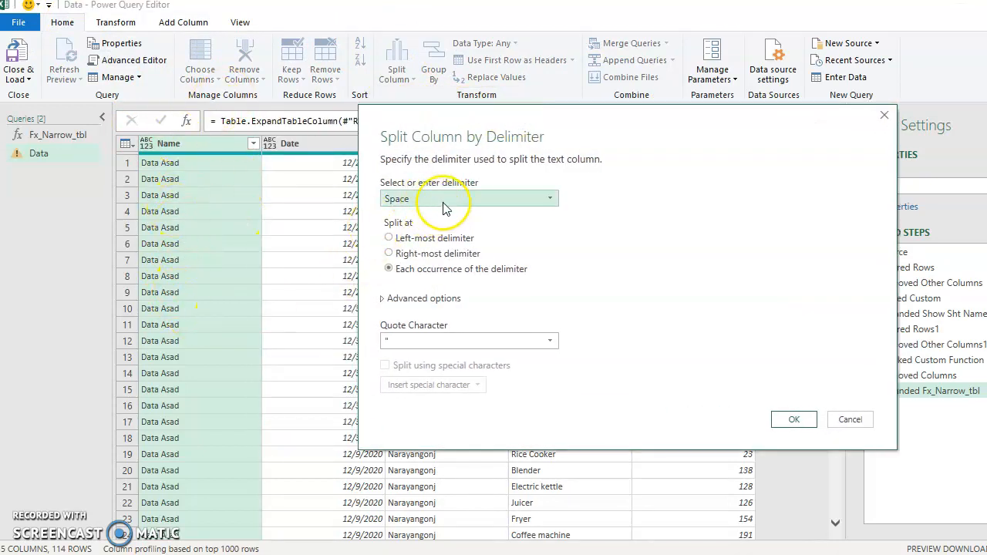
click(413, 242)
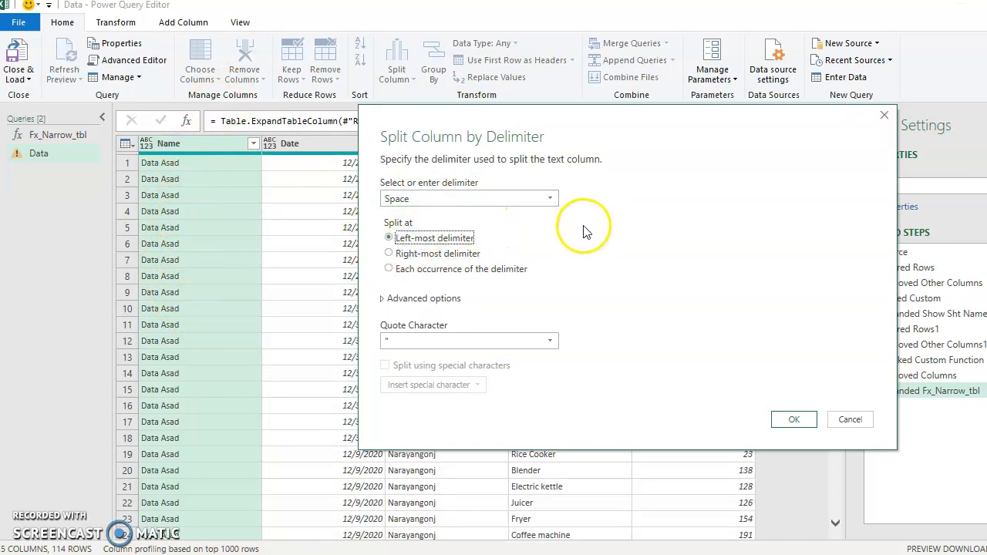
click(791, 421)
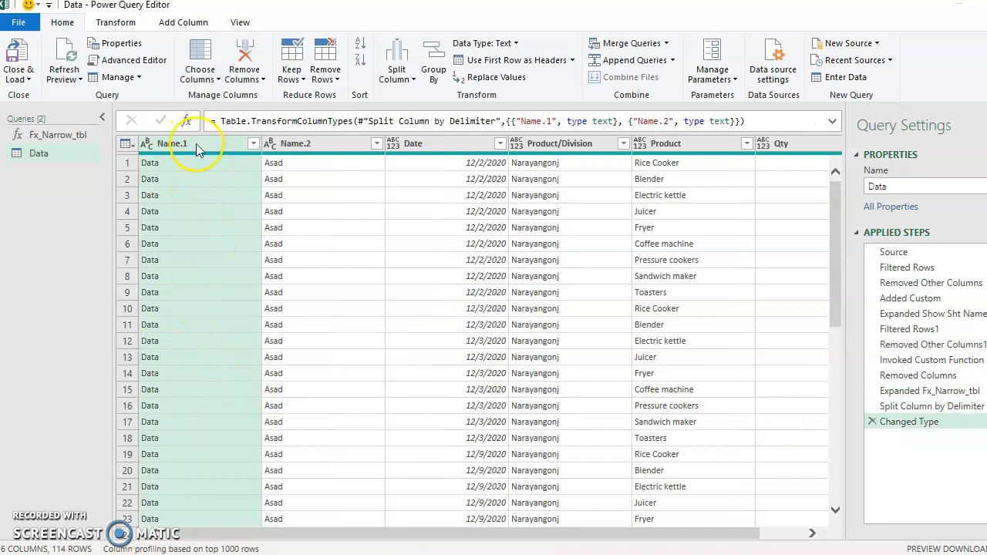
- Remove the Name.1 column and rename the Name.2 column as Manager
right_click(197, 149)
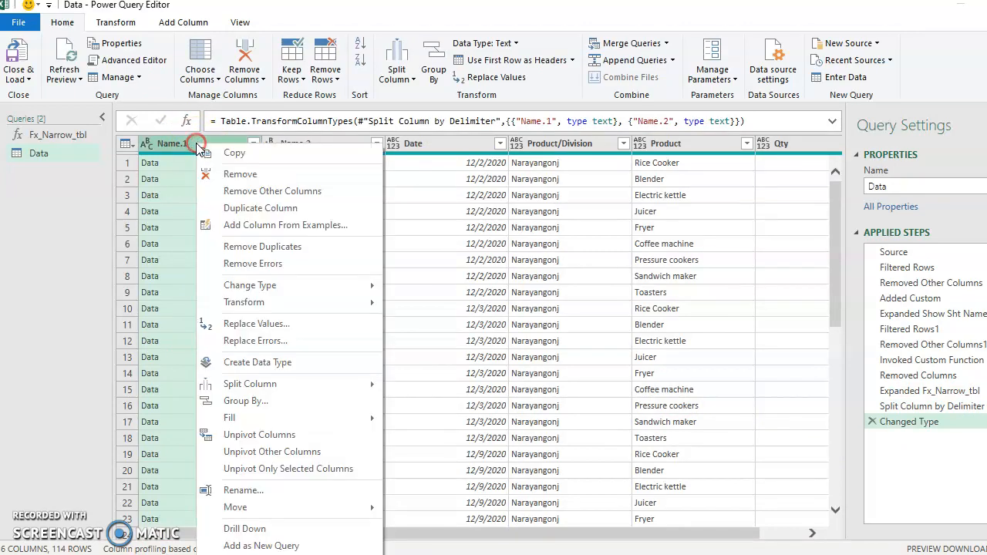
click(240, 177)
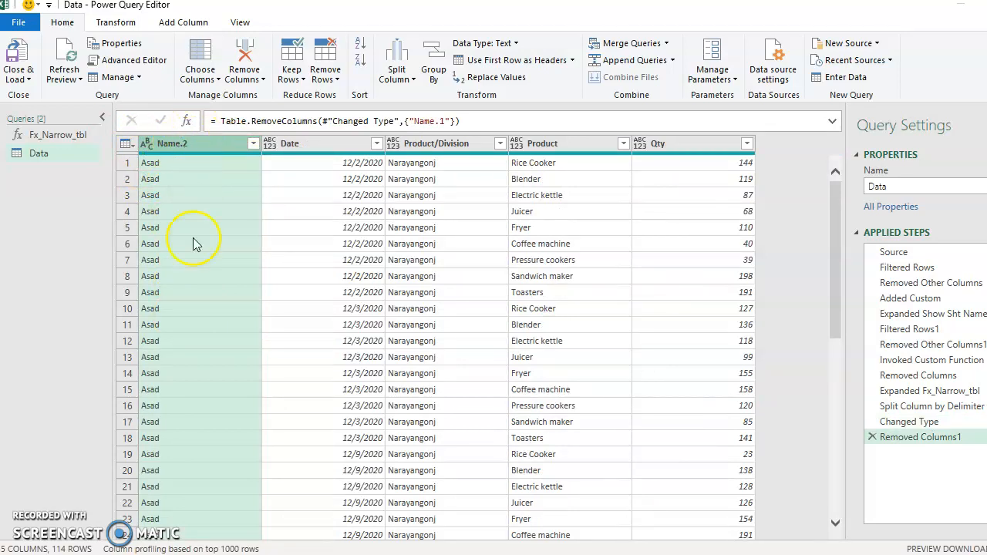
double_click(185, 143)
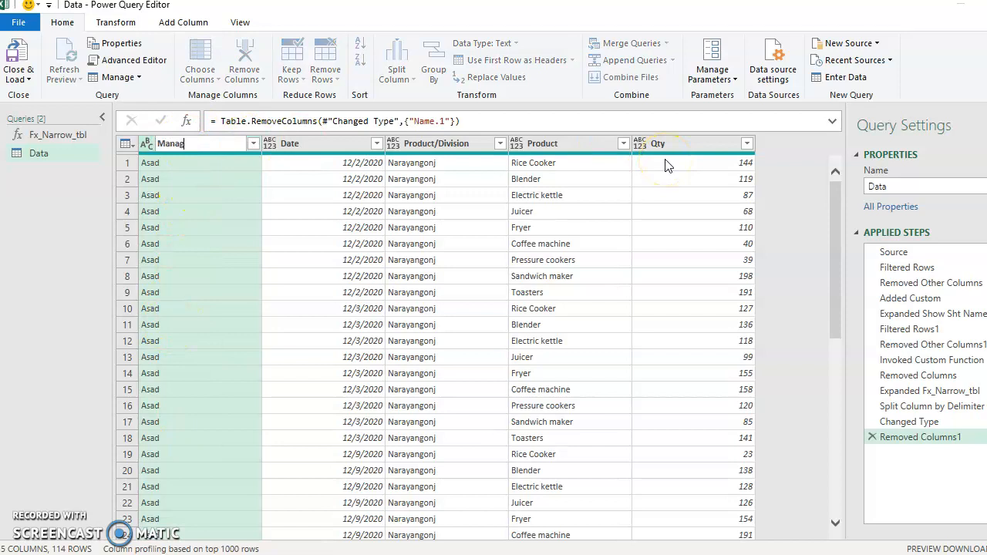
text(Manager)
click(286, 242)
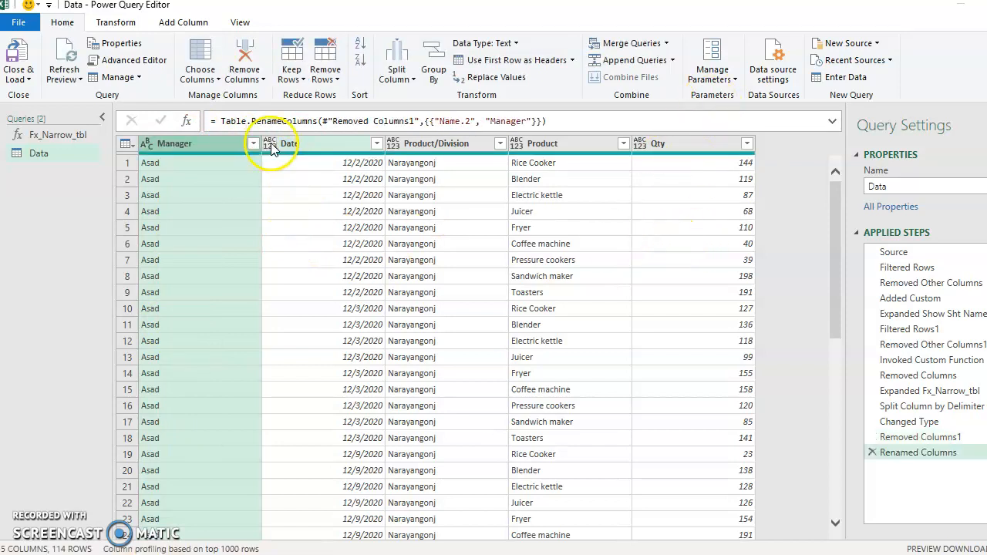
- Set the Date column's data type to Date and rename the Product/Division column as Location
click(271, 146)
click(305, 248)
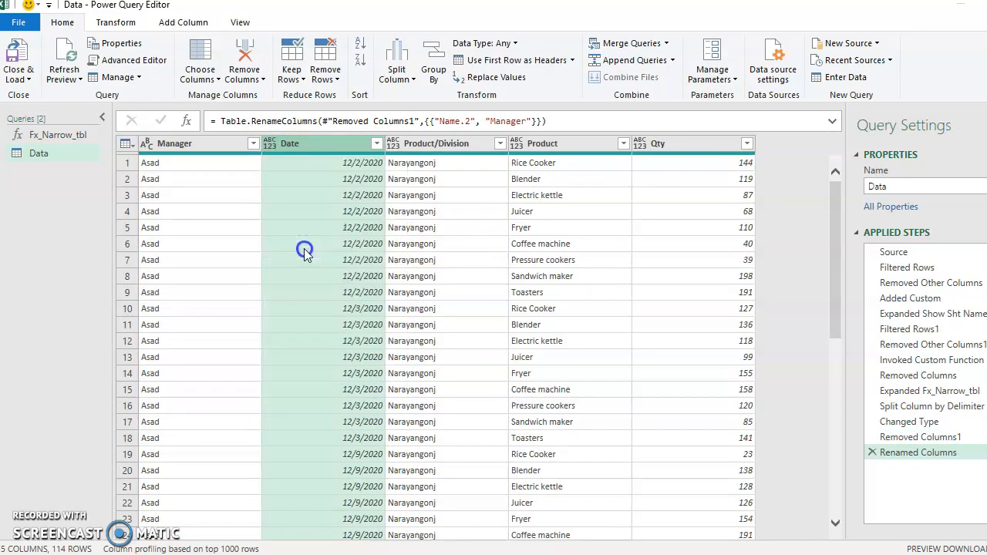
double_click(438, 148)
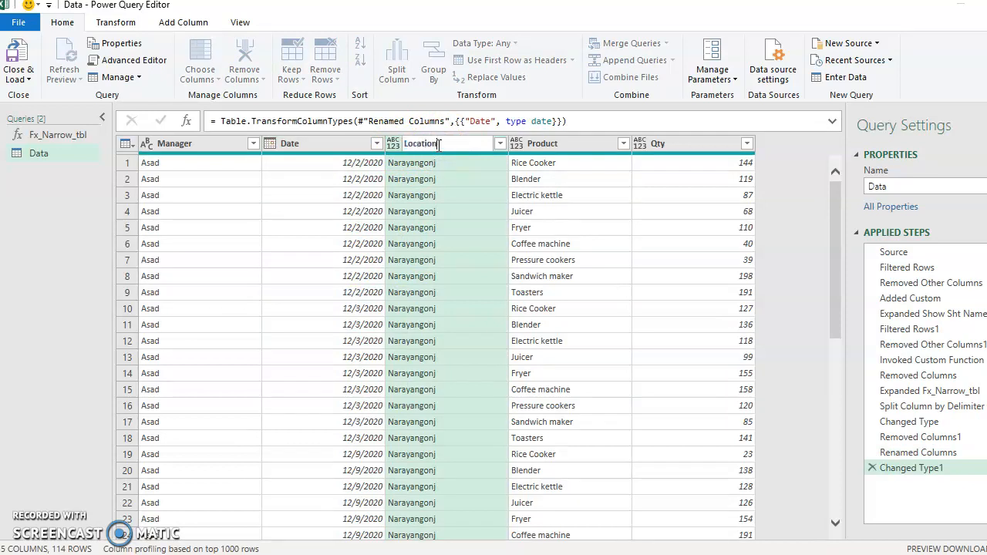
key(Return)
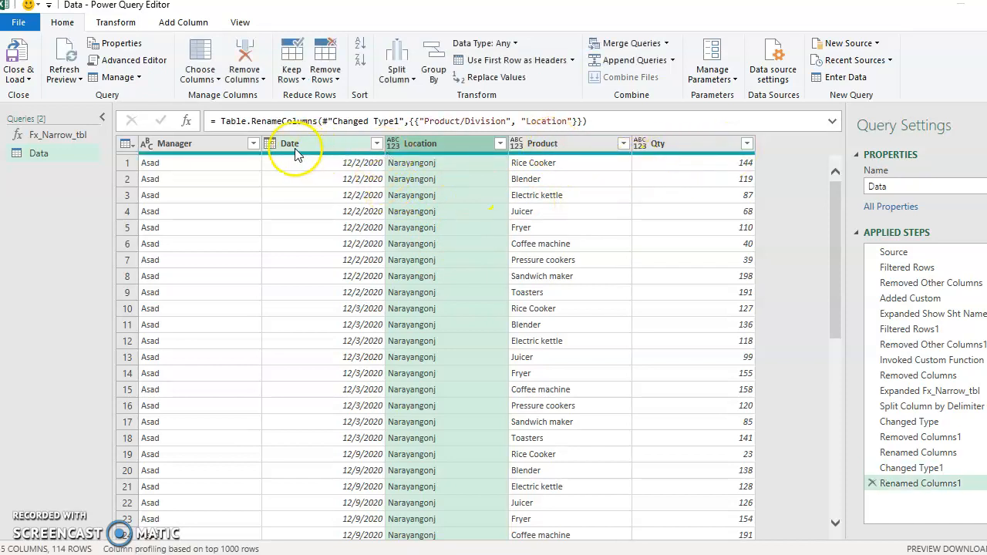
- Set the Location and Product columns to the Text data type and the Qty column to Whole Number
click(393, 144)
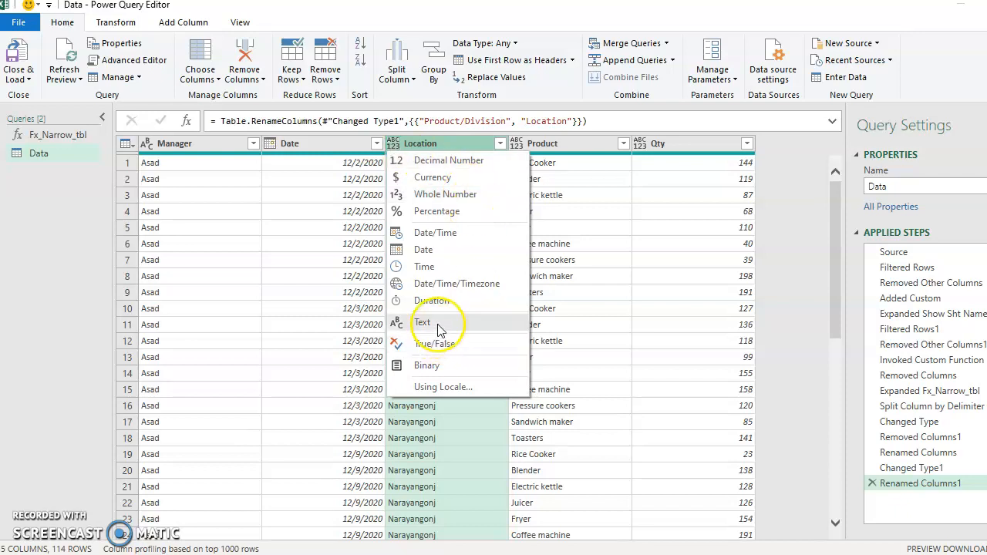
click(432, 323)
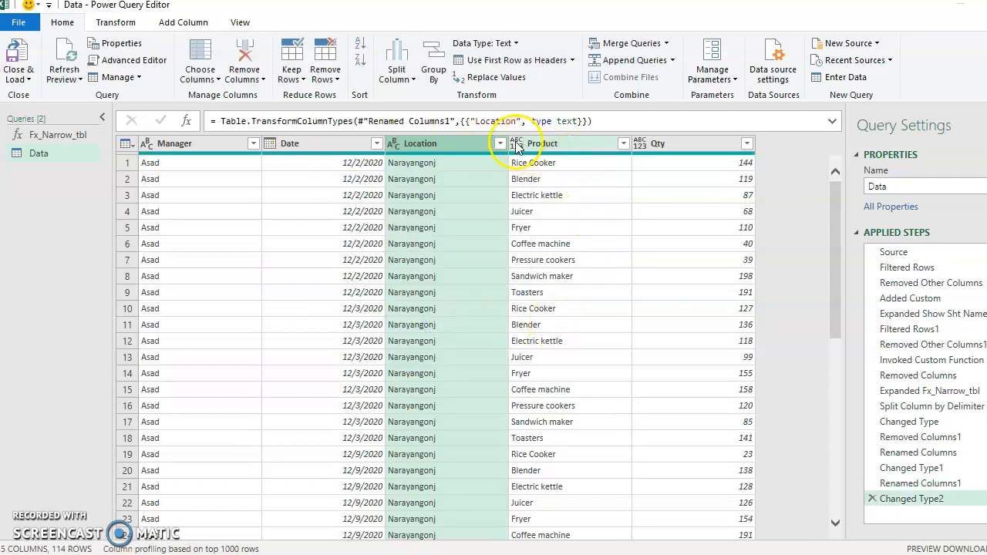
click(523, 147)
click(557, 319)
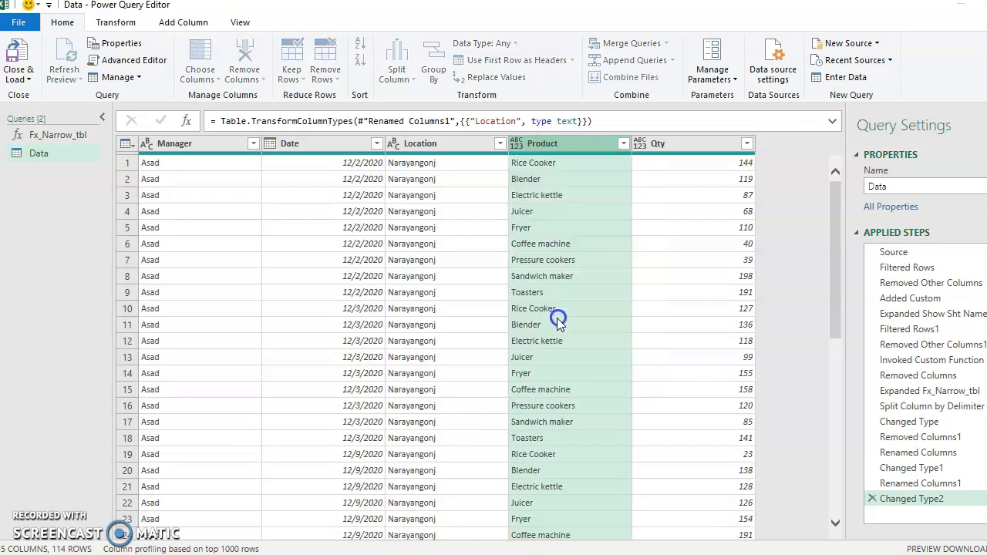
click(640, 144)
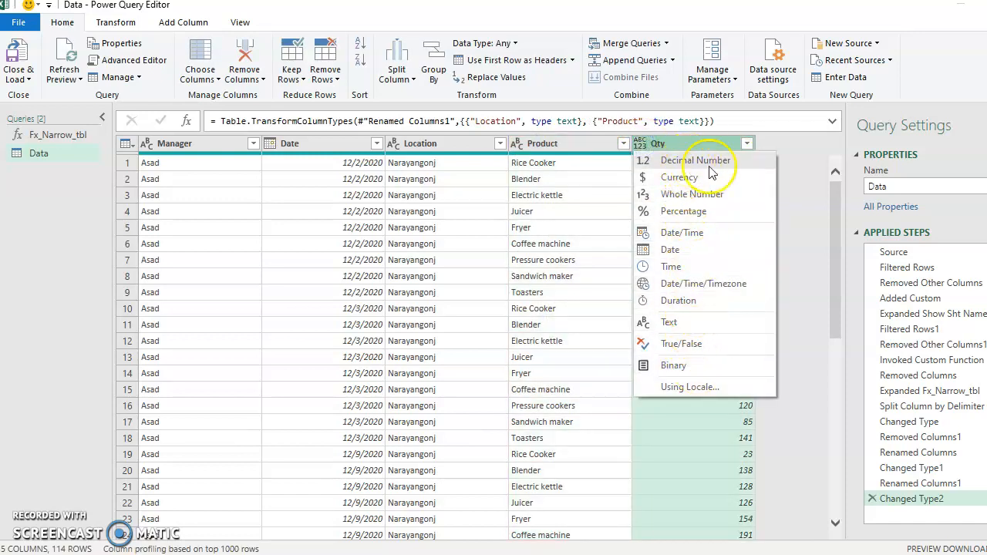
click(688, 196)
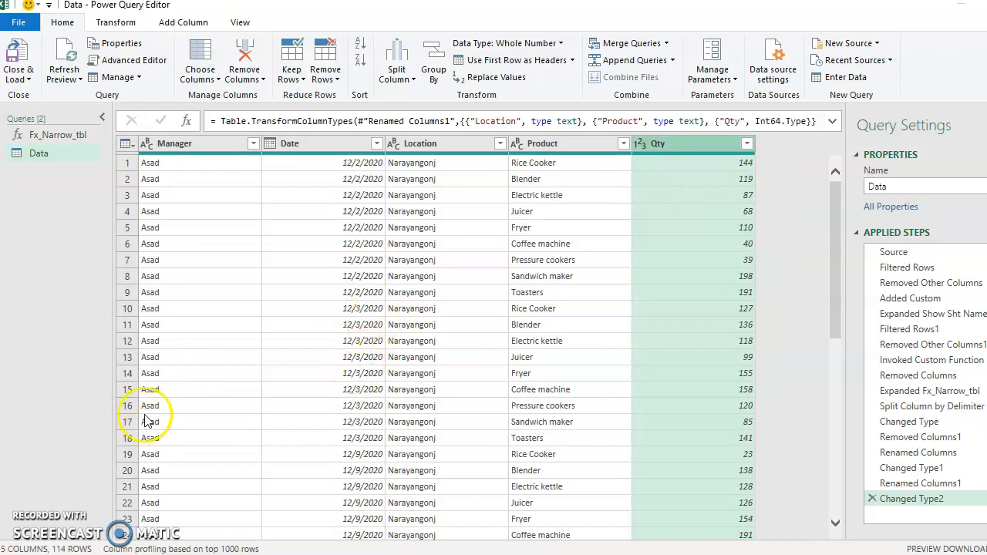
- Close the query editor and load the Data query to the workbook as a connection only
click(23, 79)
click(55, 95)
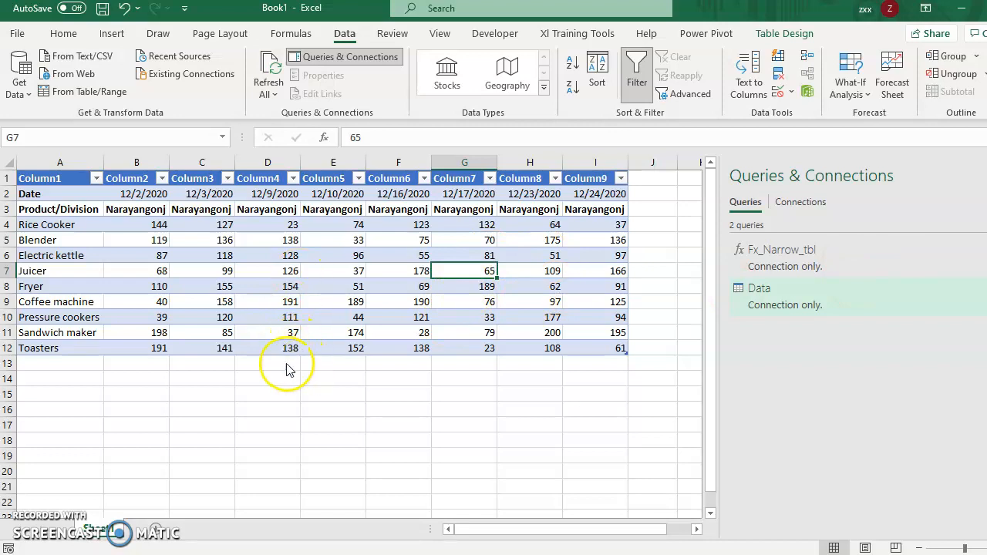
click(308, 362)
click(357, 301)
- Clear all contents and formatting of the old table in A1:I12 on the worksheet
drag(598, 346, 31, 178)
click(63, 33)
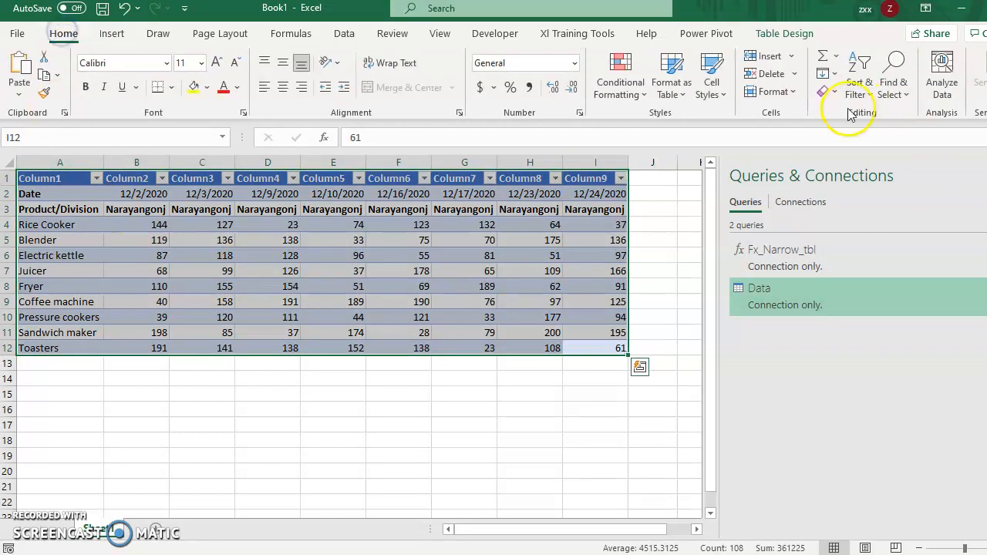
click(824, 91)
click(848, 78)
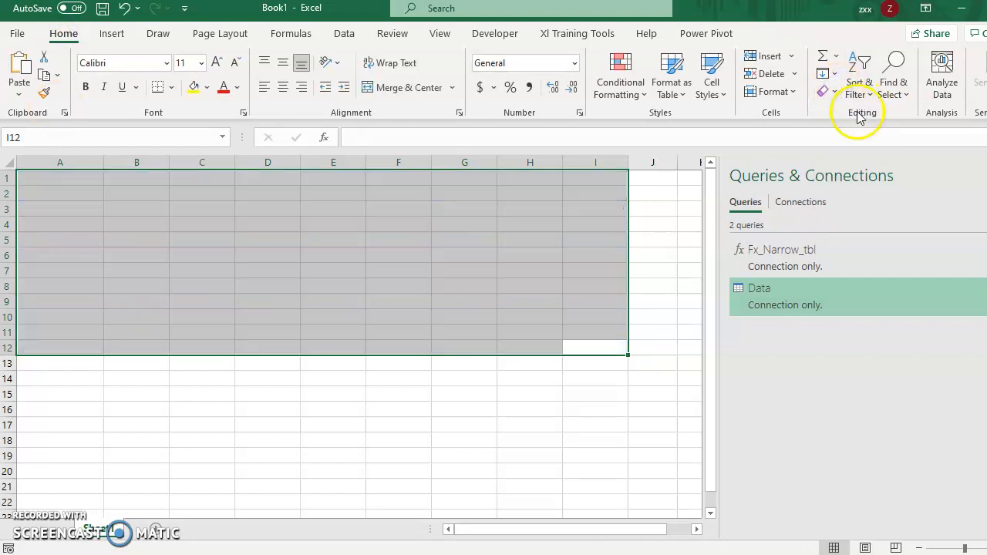
click(111, 196)
- Load the Data query as a table into the existing worksheet at cell A2
mouse_move(828, 303)
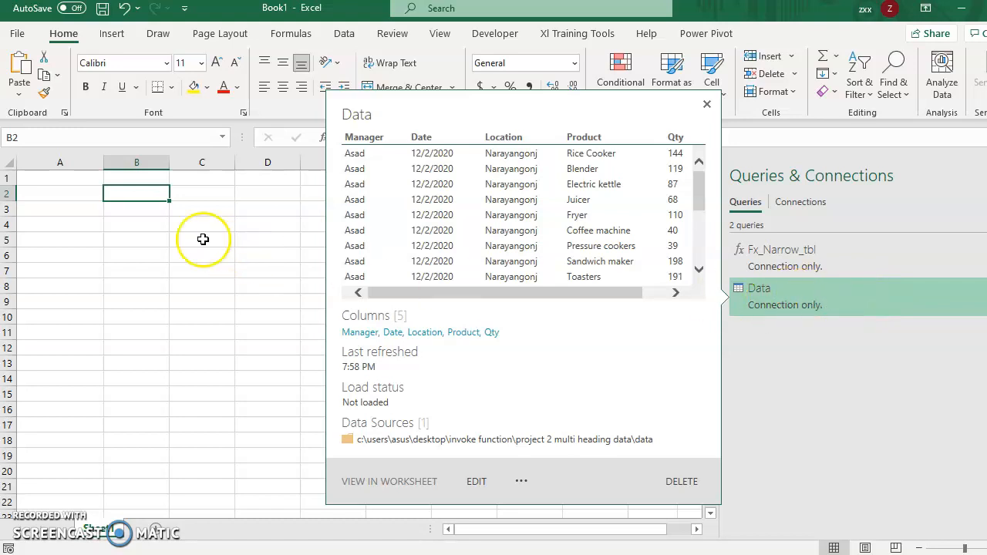
click(77, 189)
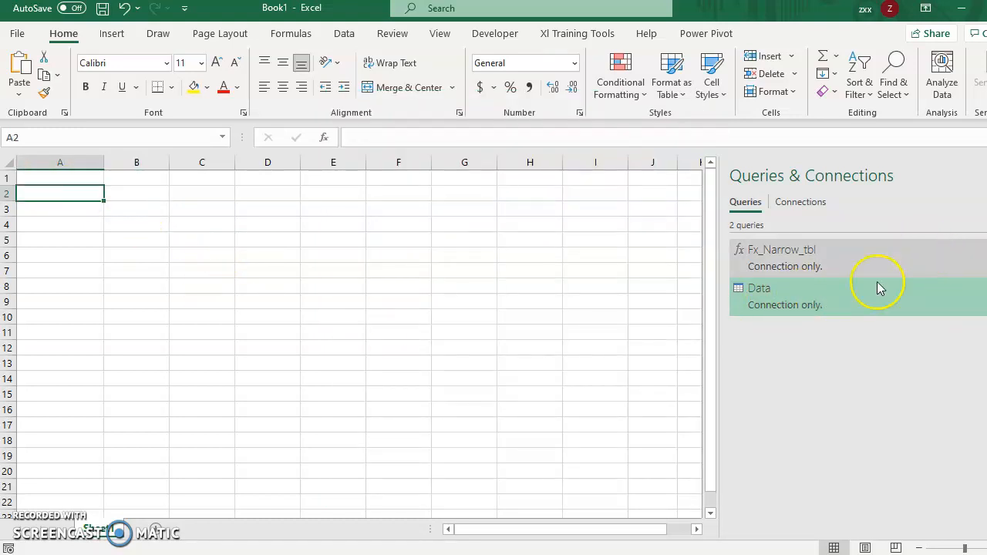
right_click(852, 291)
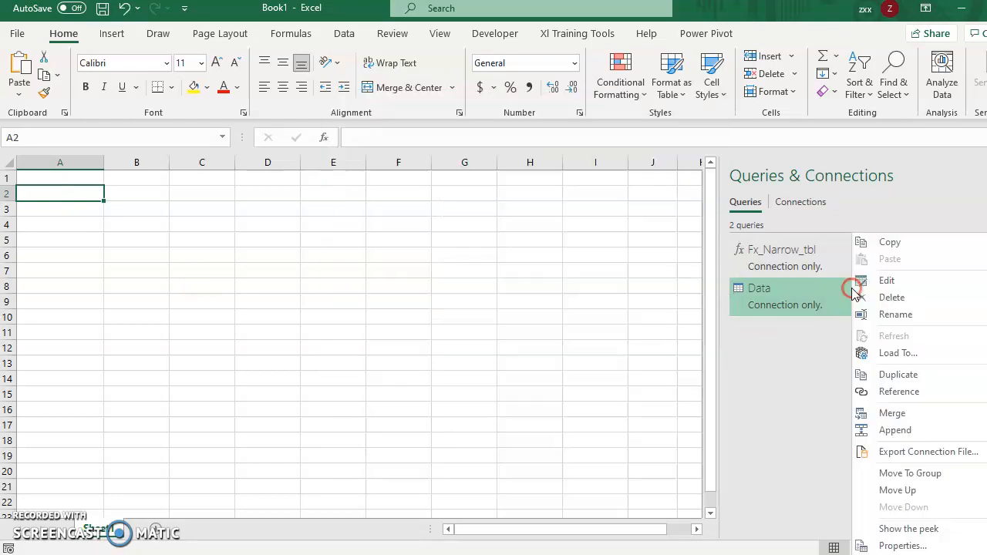
click(898, 352)
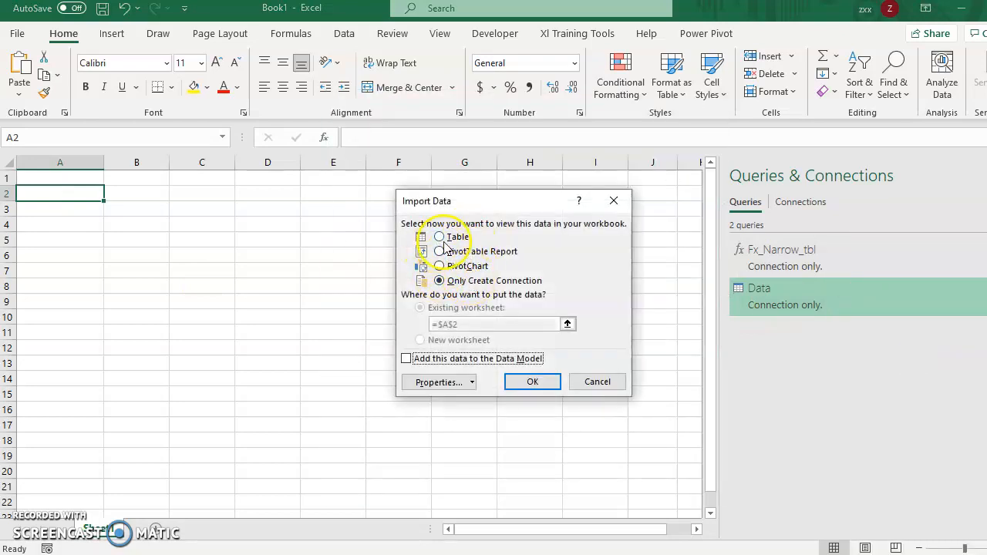
click(438, 237)
click(531, 382)
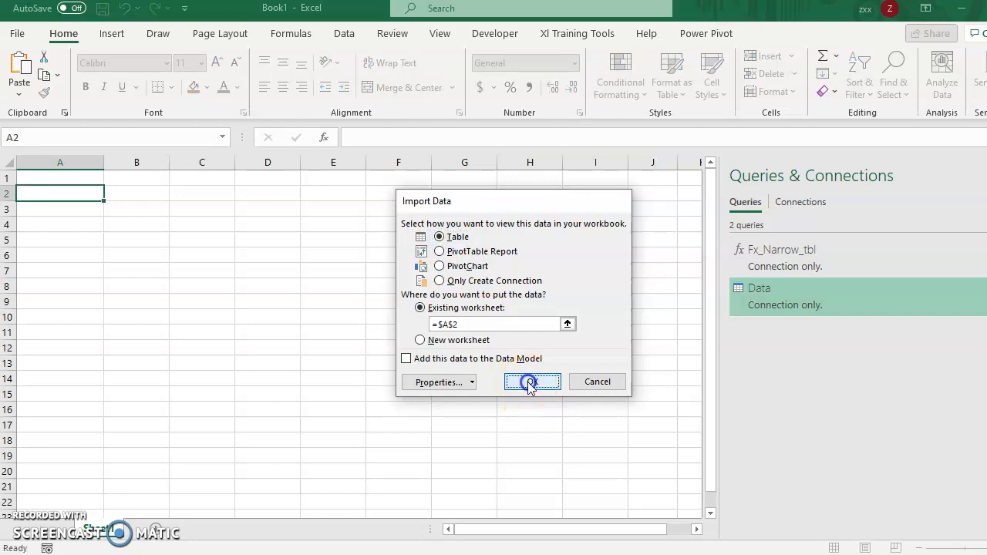